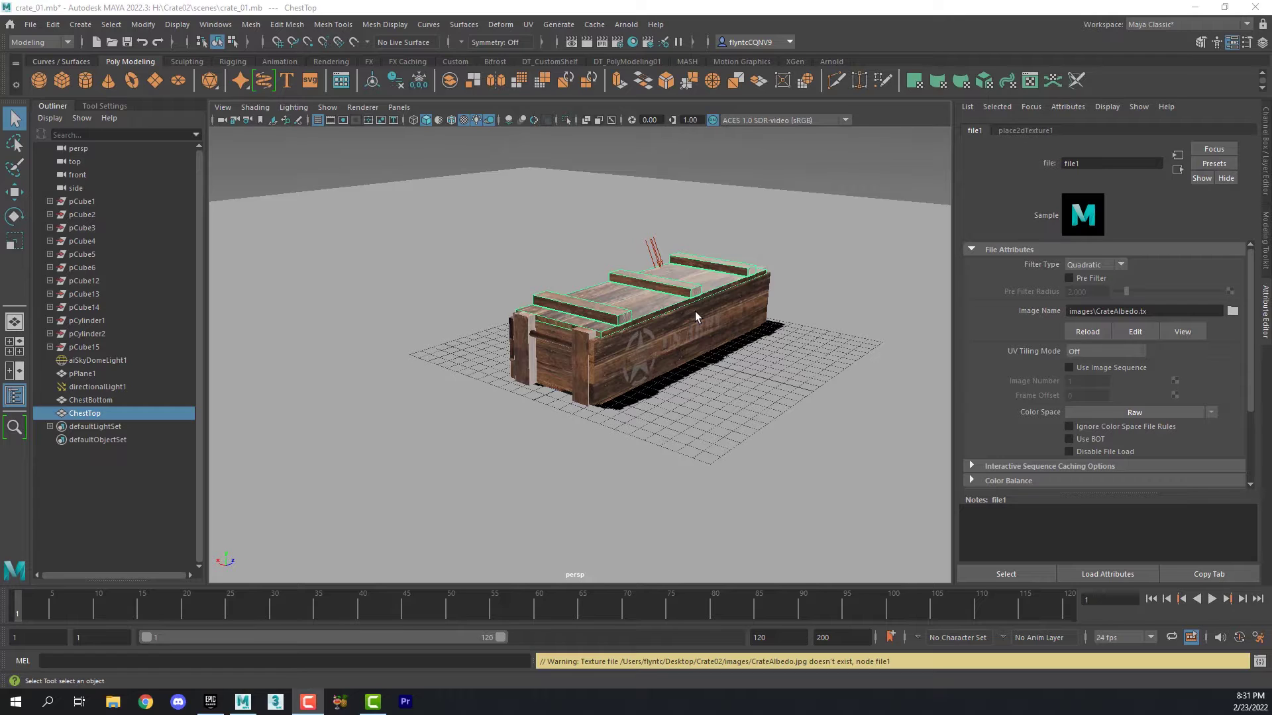
Save the crate scene under a new version name, crate_04.mb, replacing crate_03.mb.
click(33, 25)
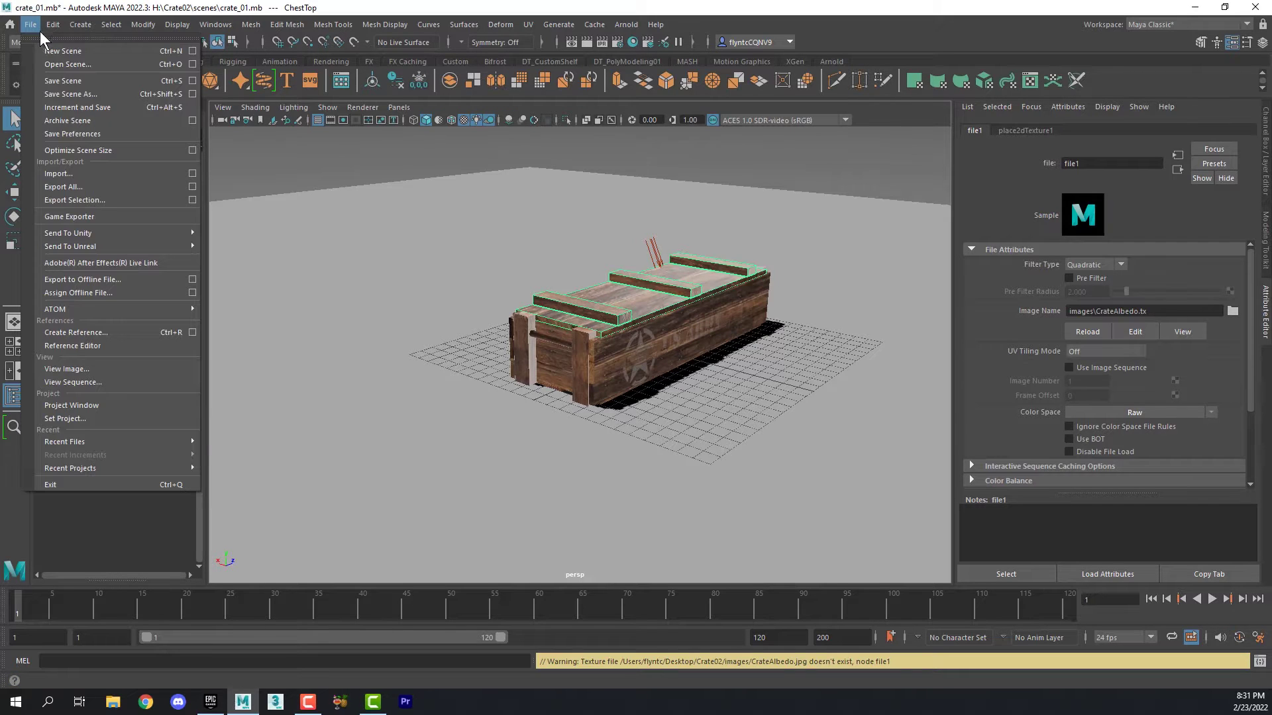
click(80, 94)
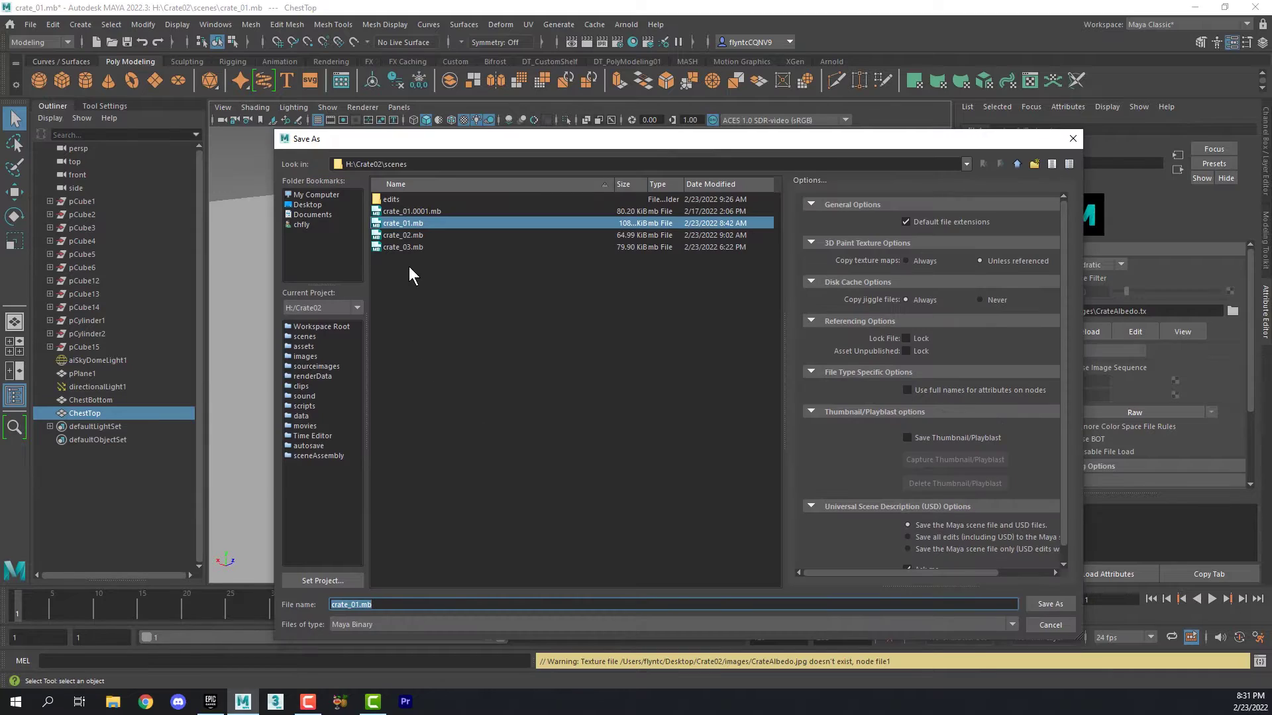
click(402, 247)
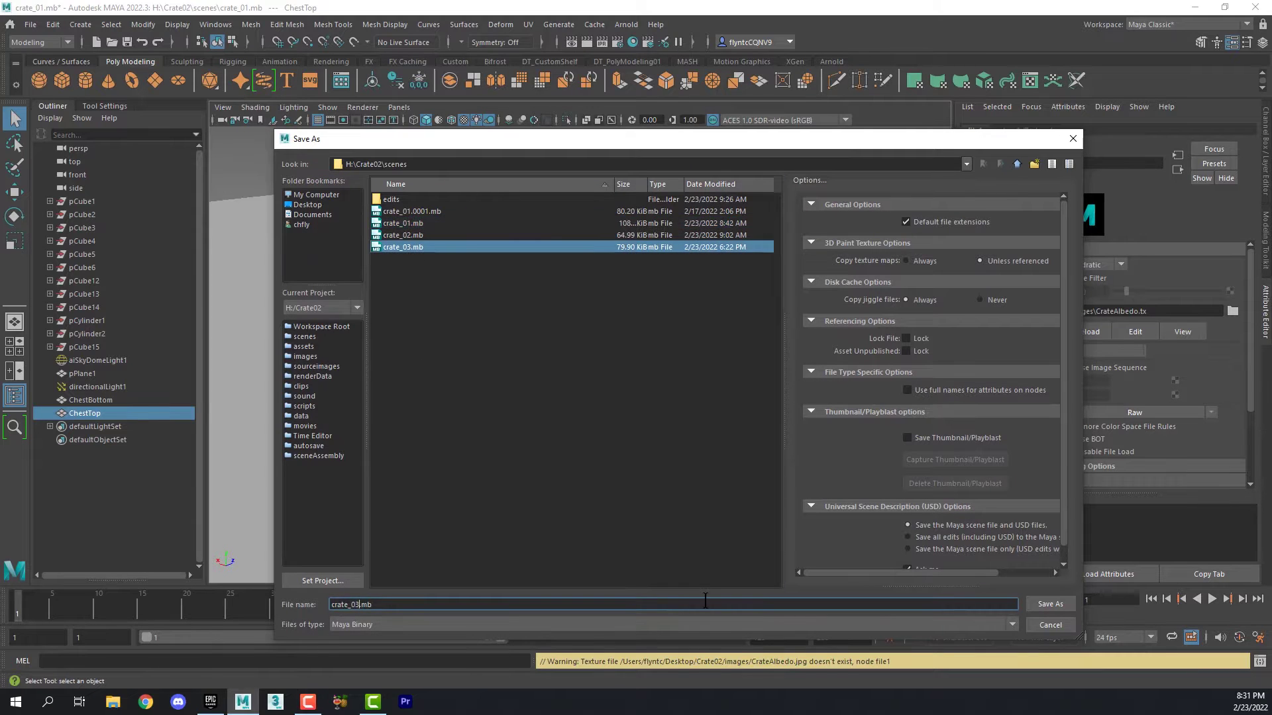
key(BackSpace)
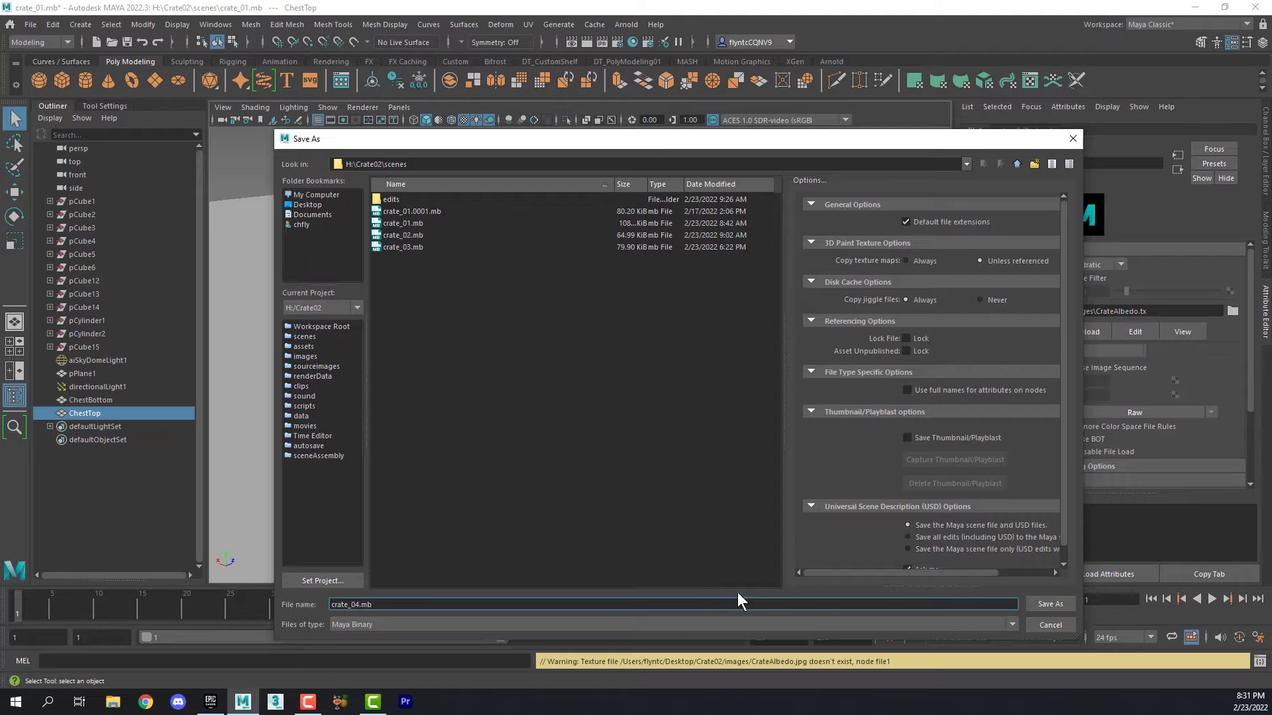
key(Return)
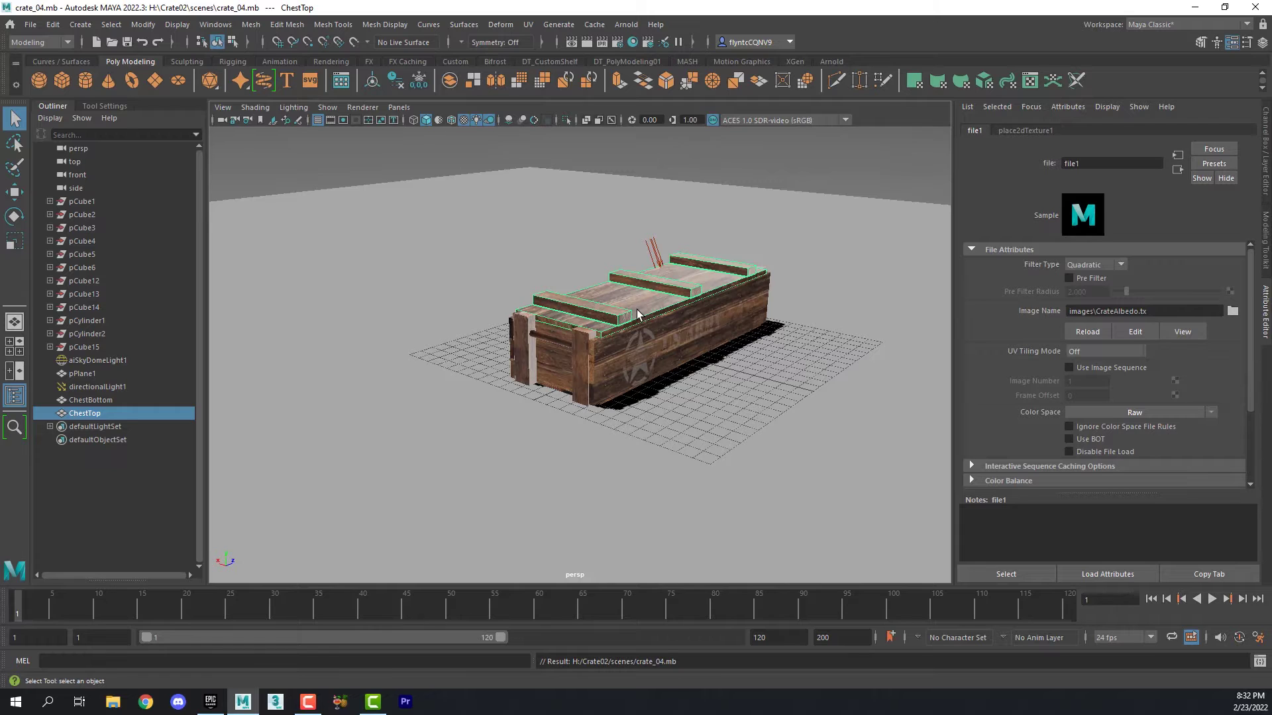
Delete the construction history of every object in the scene.
click(57, 25)
mouse_move(130, 191)
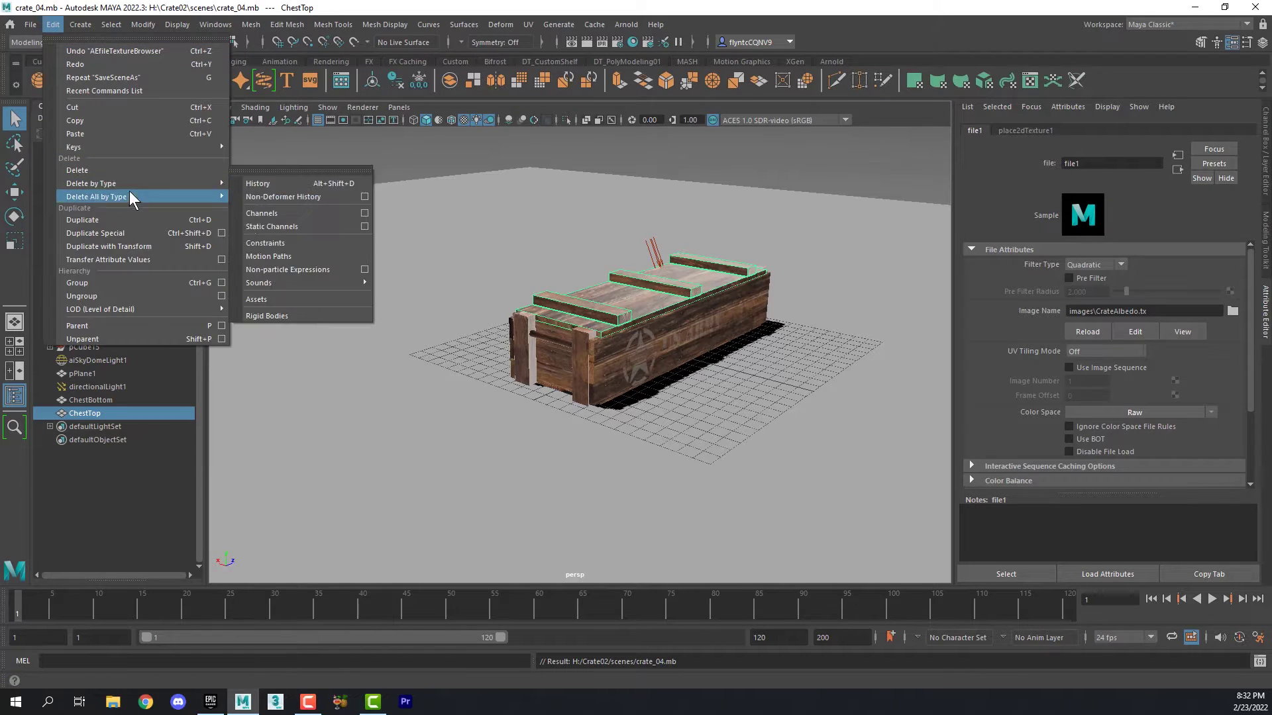
click(264, 196)
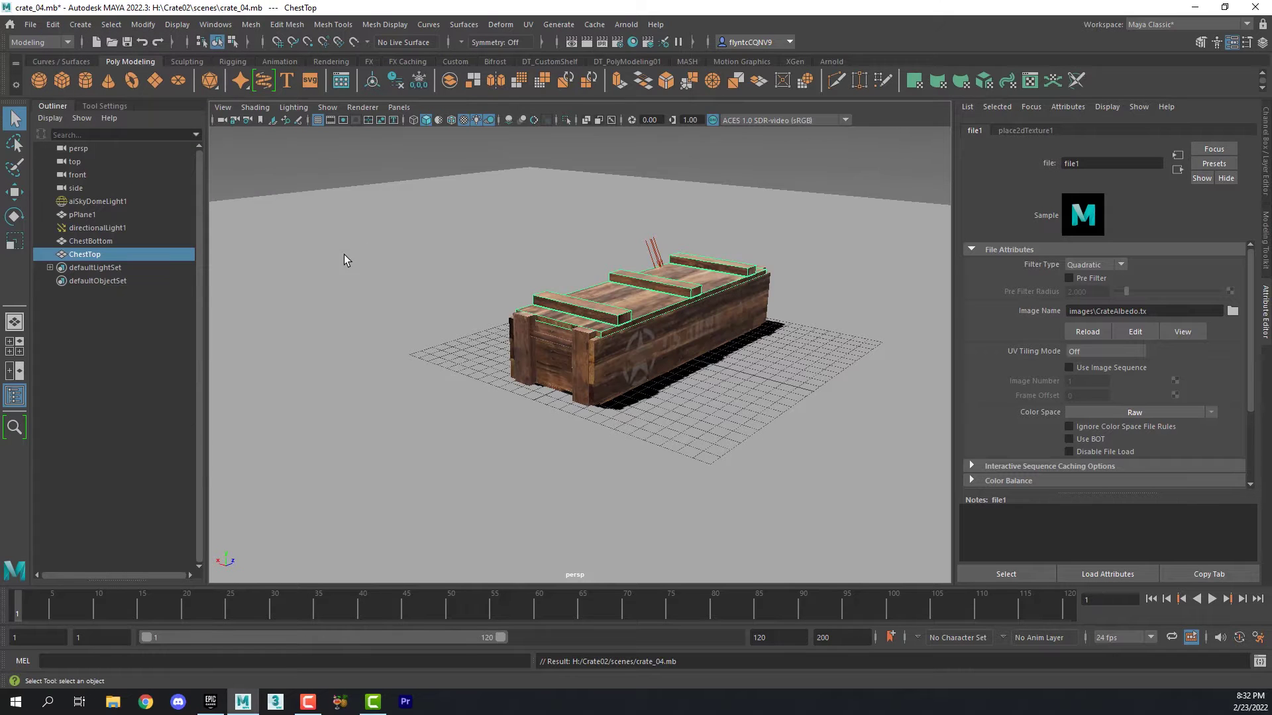
Delete aiSkyDomeLight1, pPlane1 and directionalLight1, then show ChestTop lit with Use All Lights.
click(86, 201)
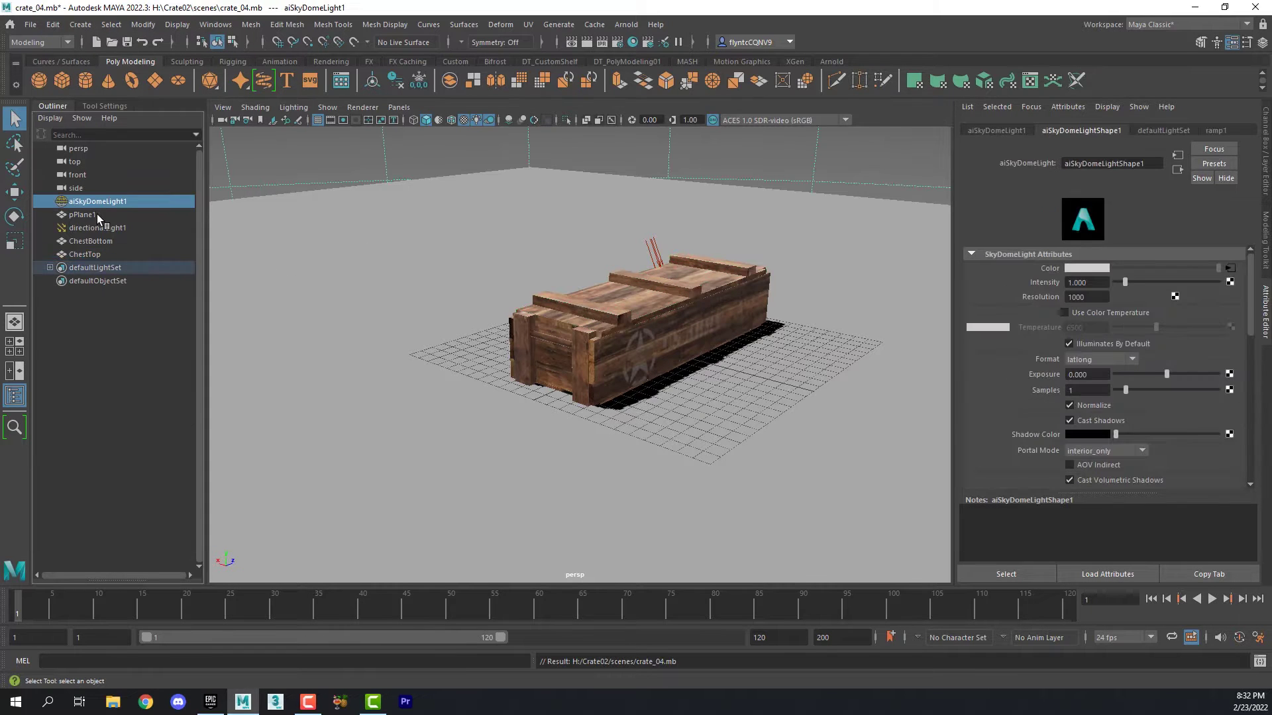
shift+click(96, 214)
shift+click(99, 228)
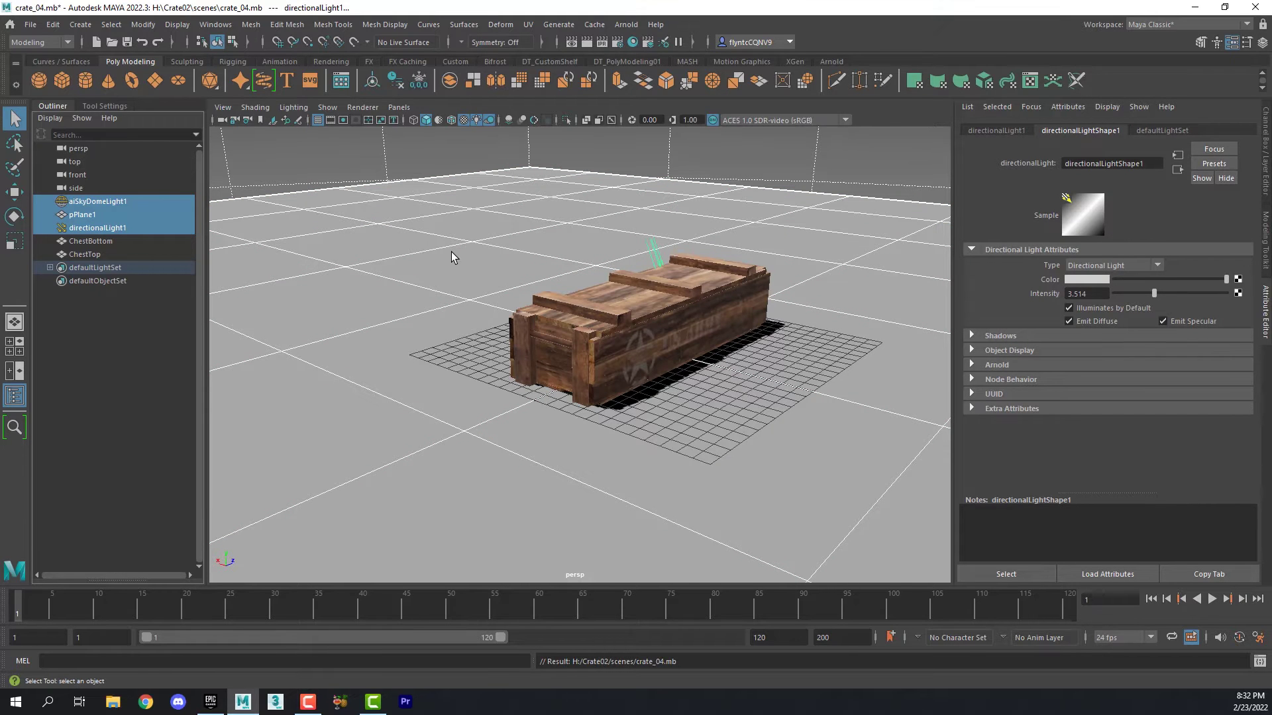
key(Delete)
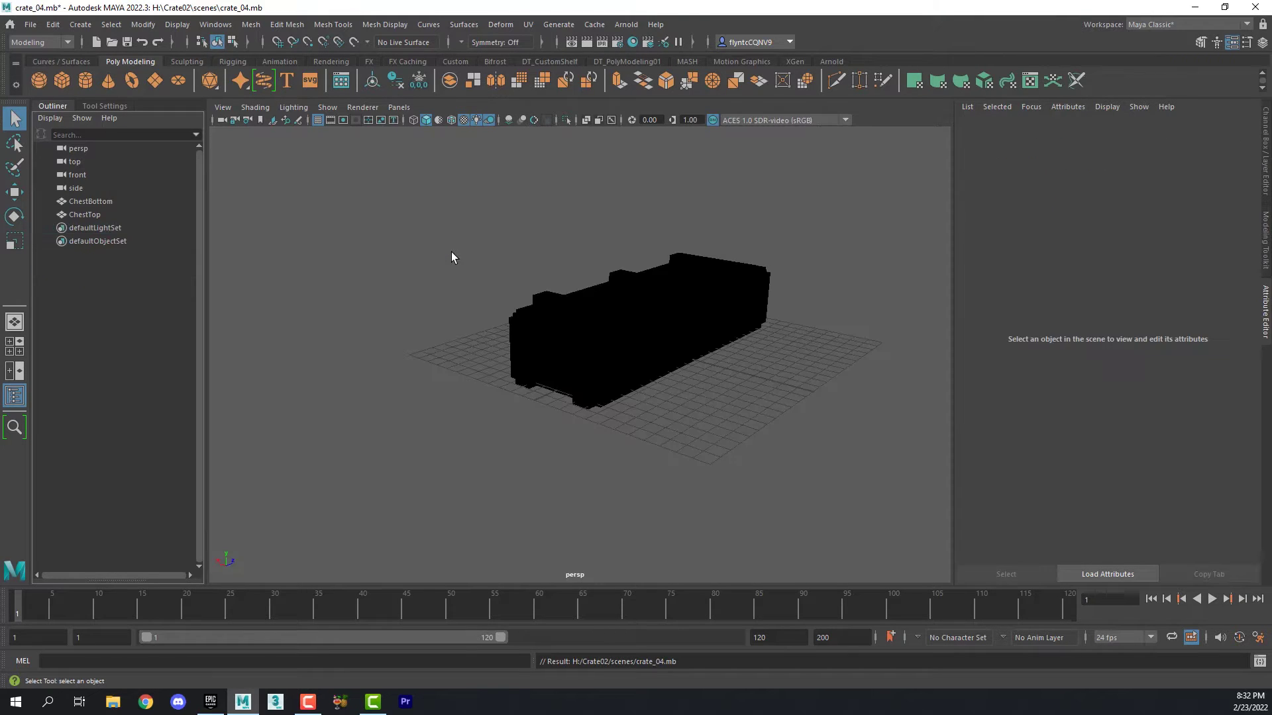
click(656, 316)
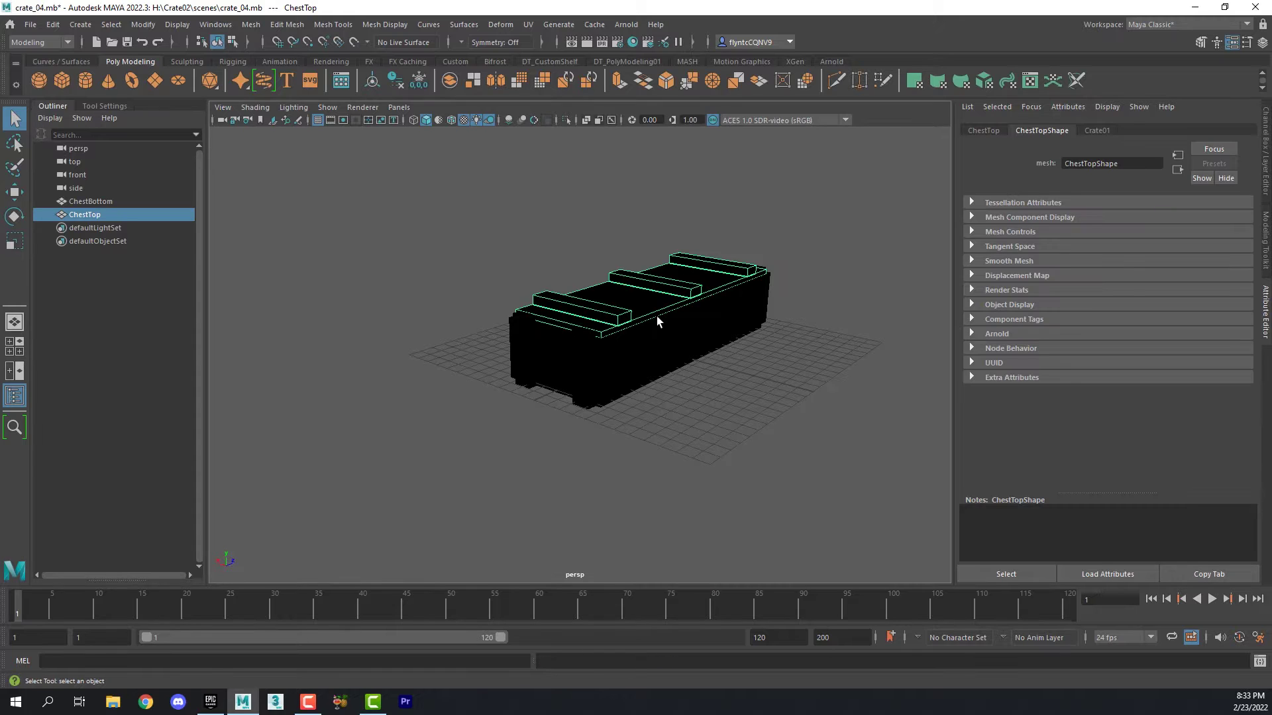
click(479, 120)
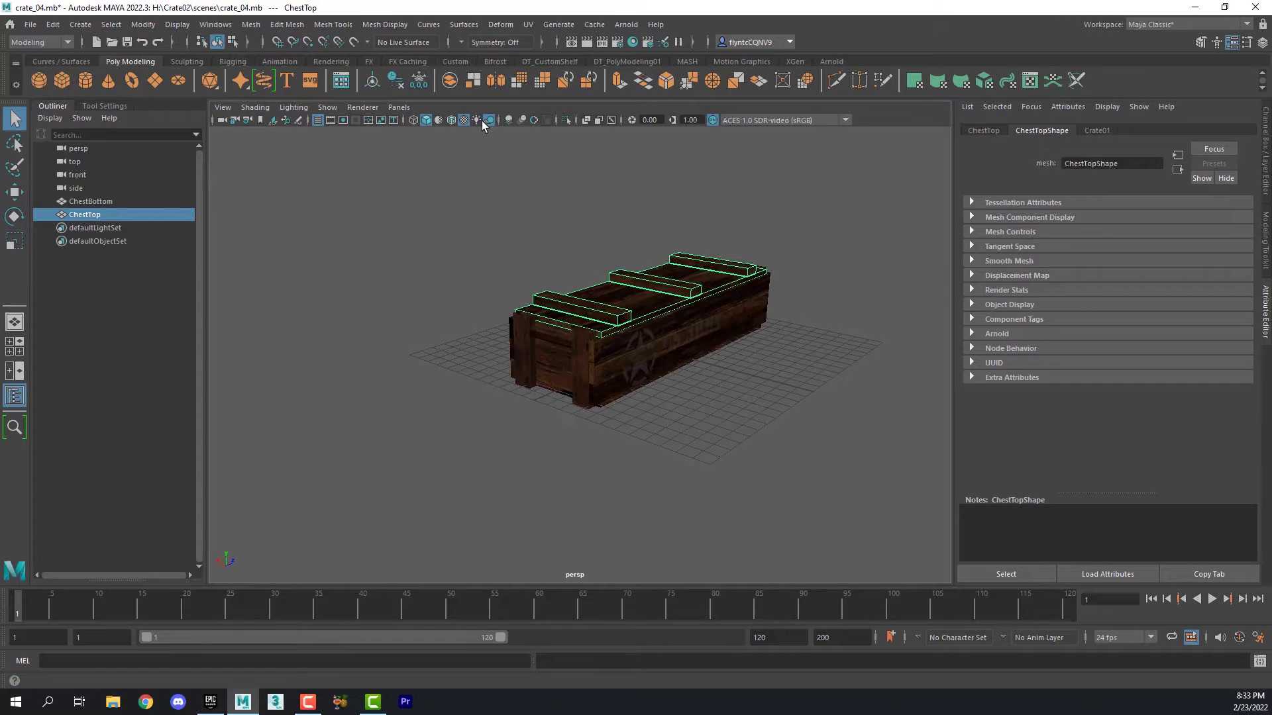
Test-rotate the ChestTop lid with the Rotate tool, undo it, and view the lid from above.
alt+drag(682, 339, 640, 354)
scroll(637, 347, up, 5)
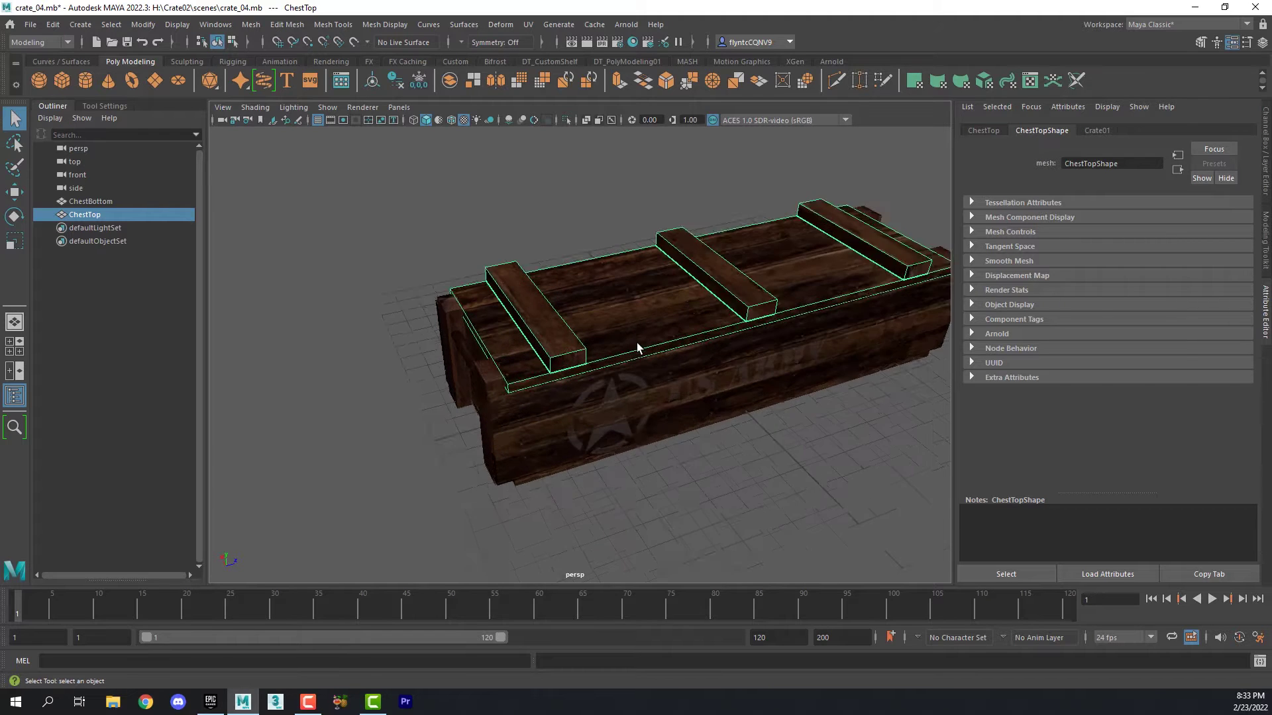
scroll(646, 351, down, 4)
alt+drag(647, 349, 653, 392)
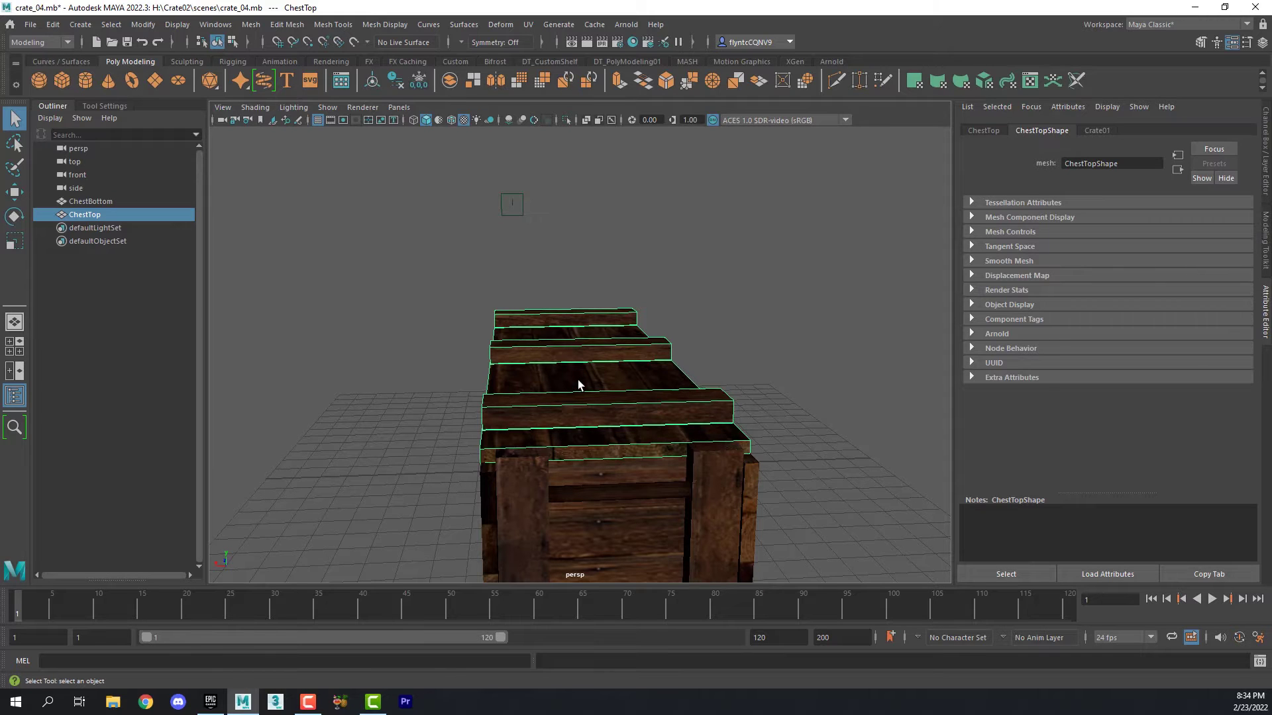
alt+drag(578, 384, 584, 383)
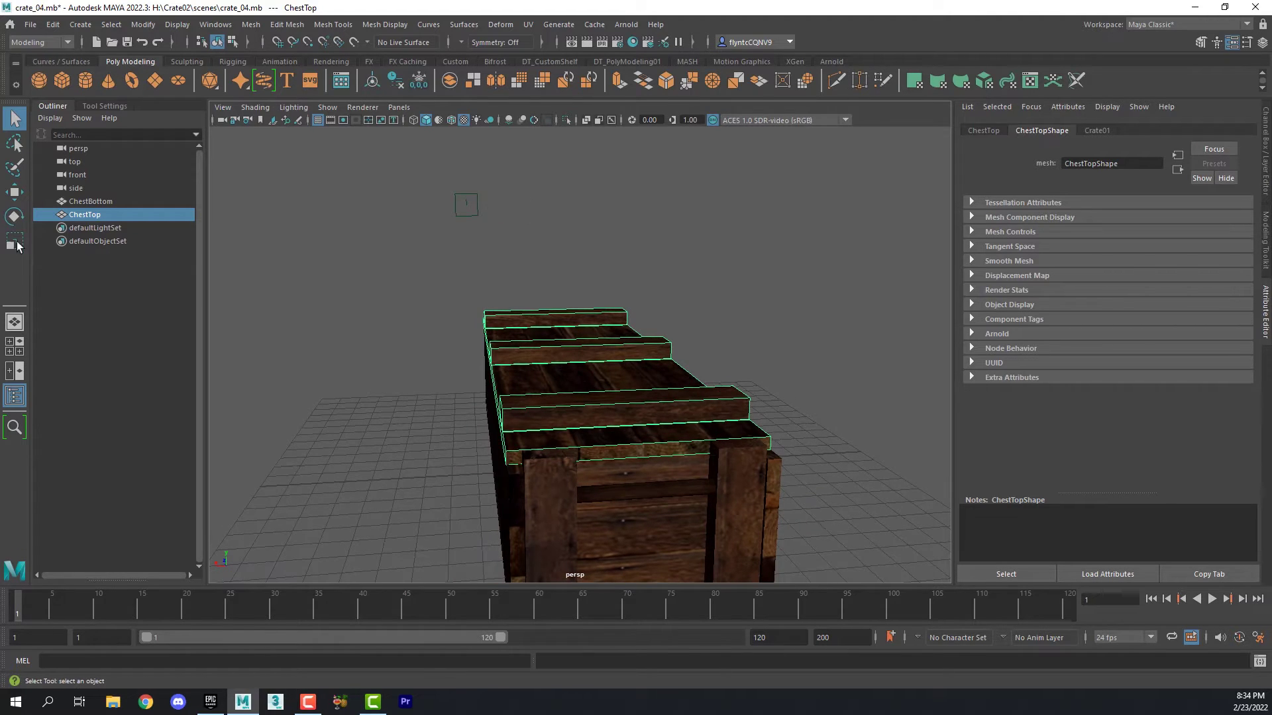
click(14, 215)
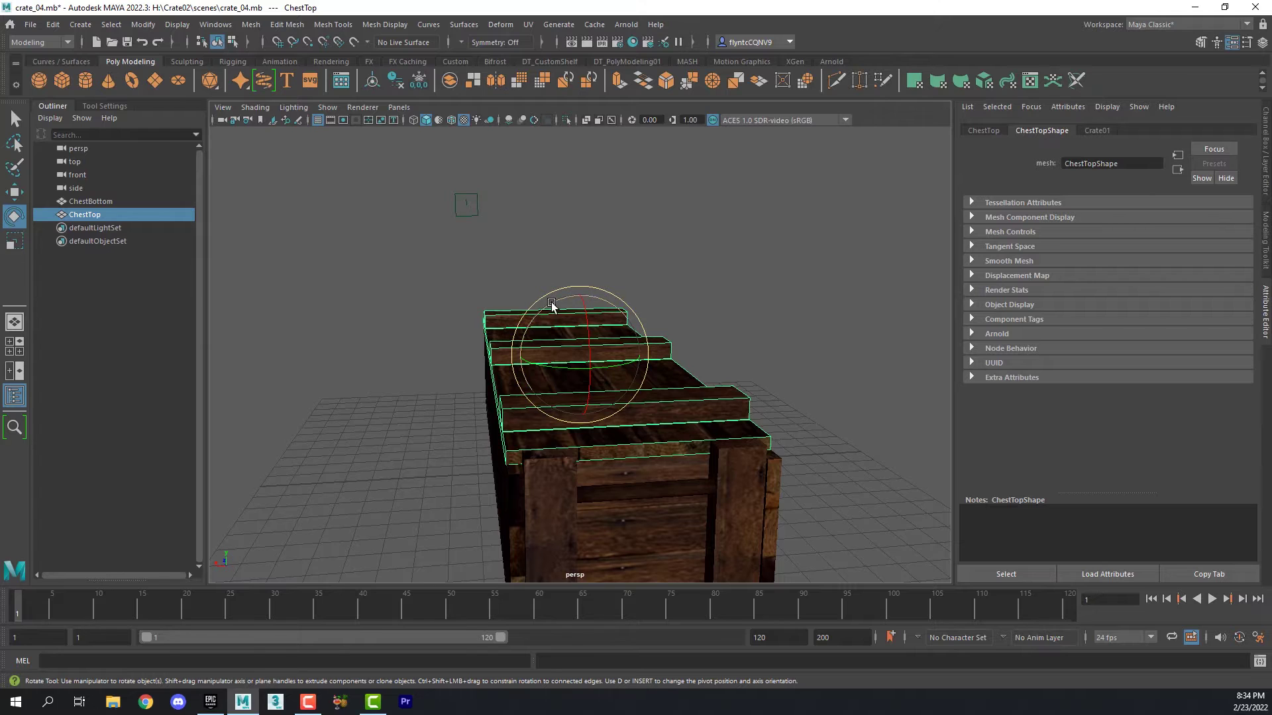
mouse_move(552, 305)
mouse_down()
mouse_move(530, 325)
mouse_move(638, 302)
mouse_move(557, 315)
mouse_up()
key(ctrl+z)
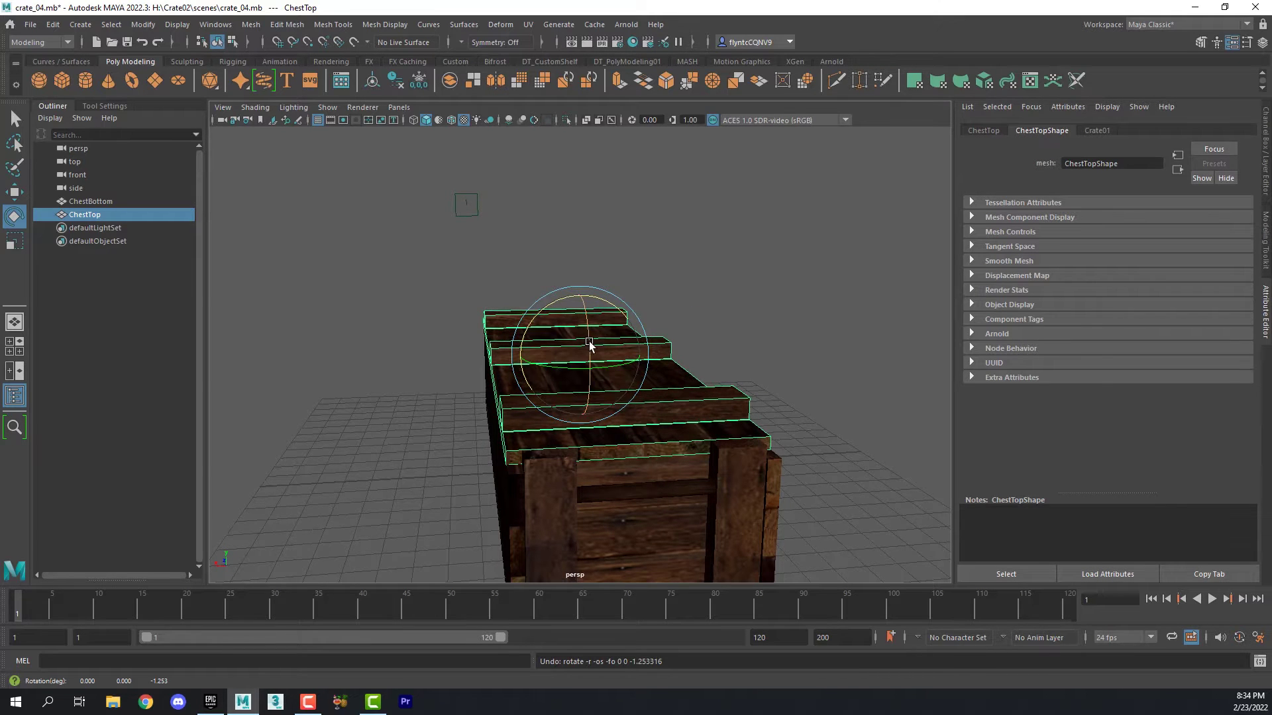
alt+drag(590, 342, 719, 396)
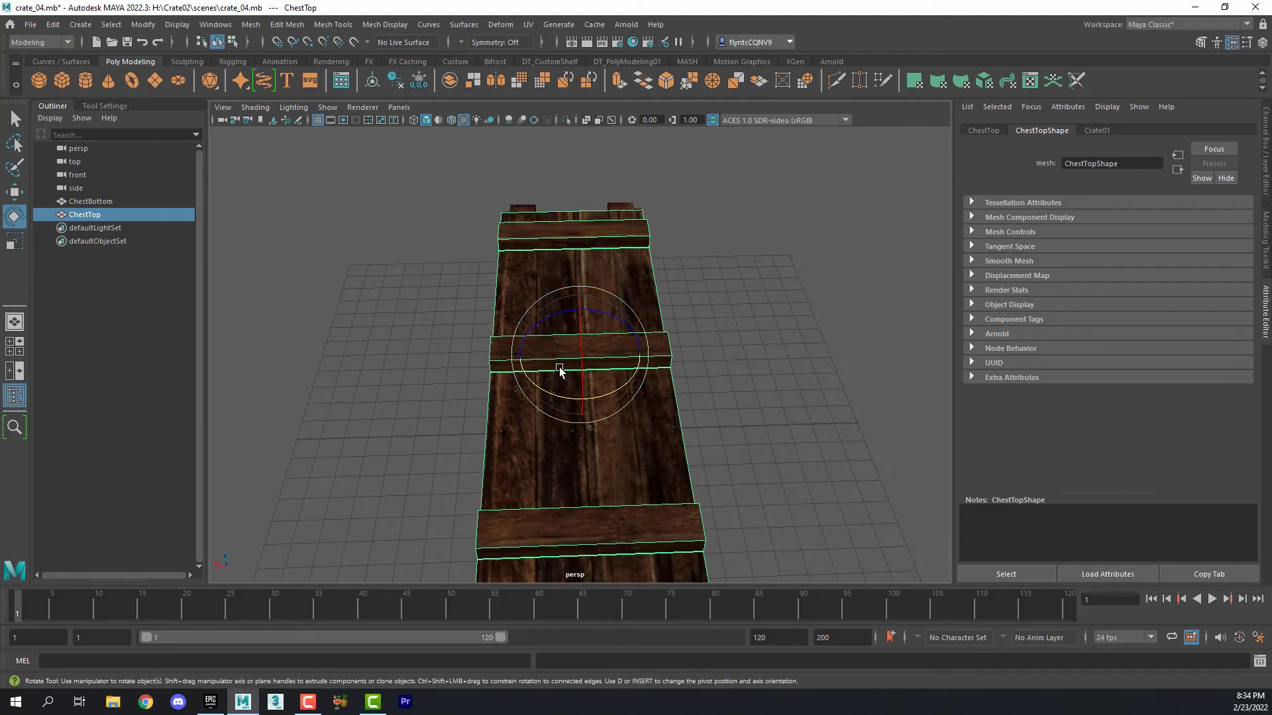
Enable pivot editing for ChestTop and drag its pivot along X to the lid's left edge.
click(105, 106)
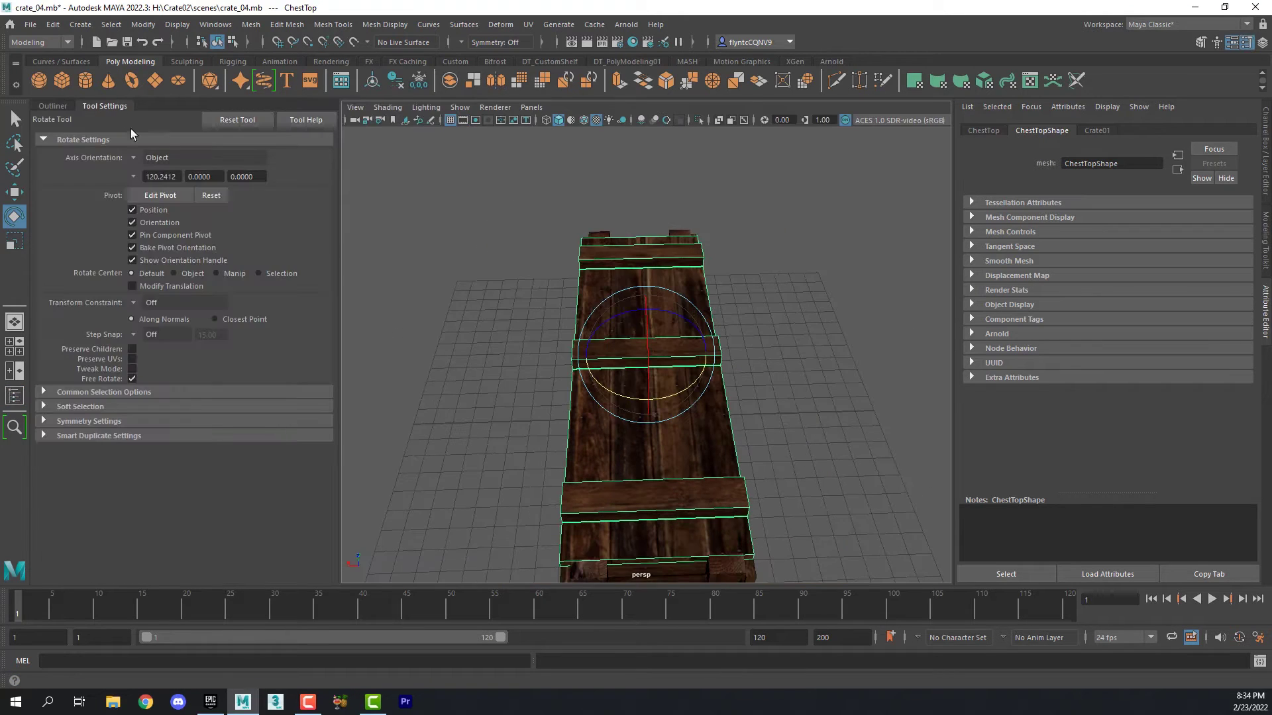
click(167, 197)
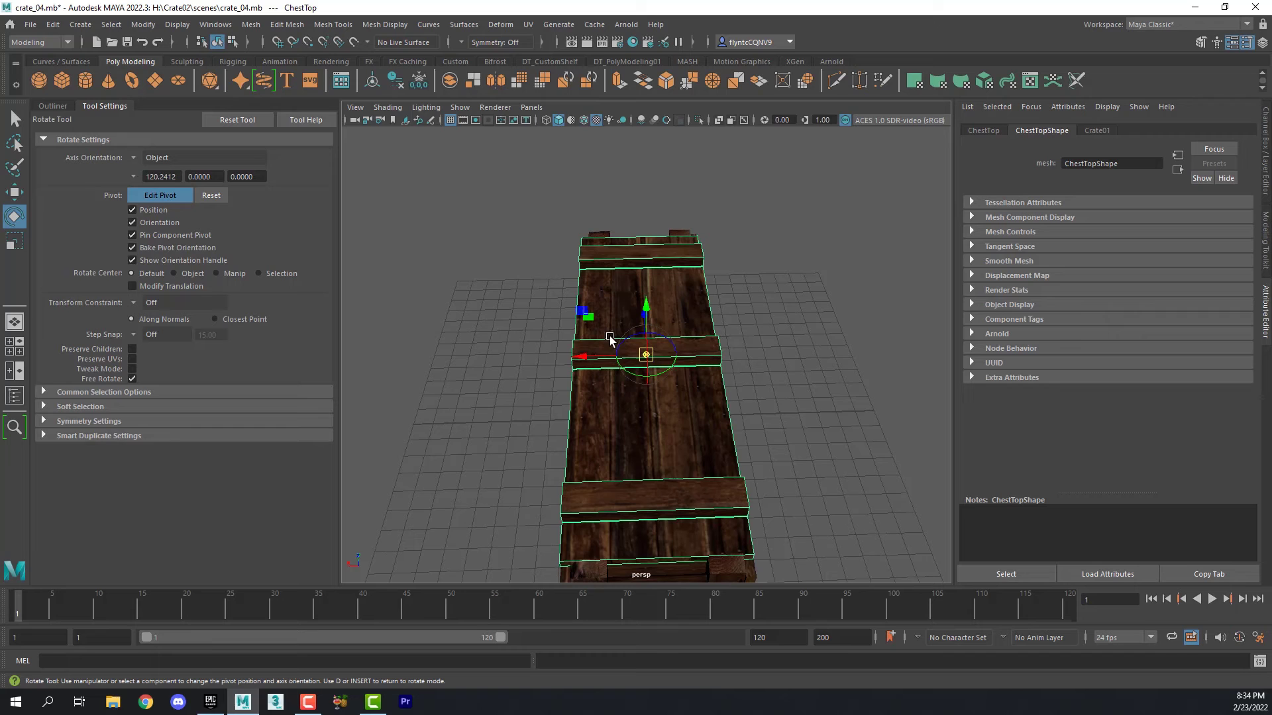
click(169, 196)
key(d)
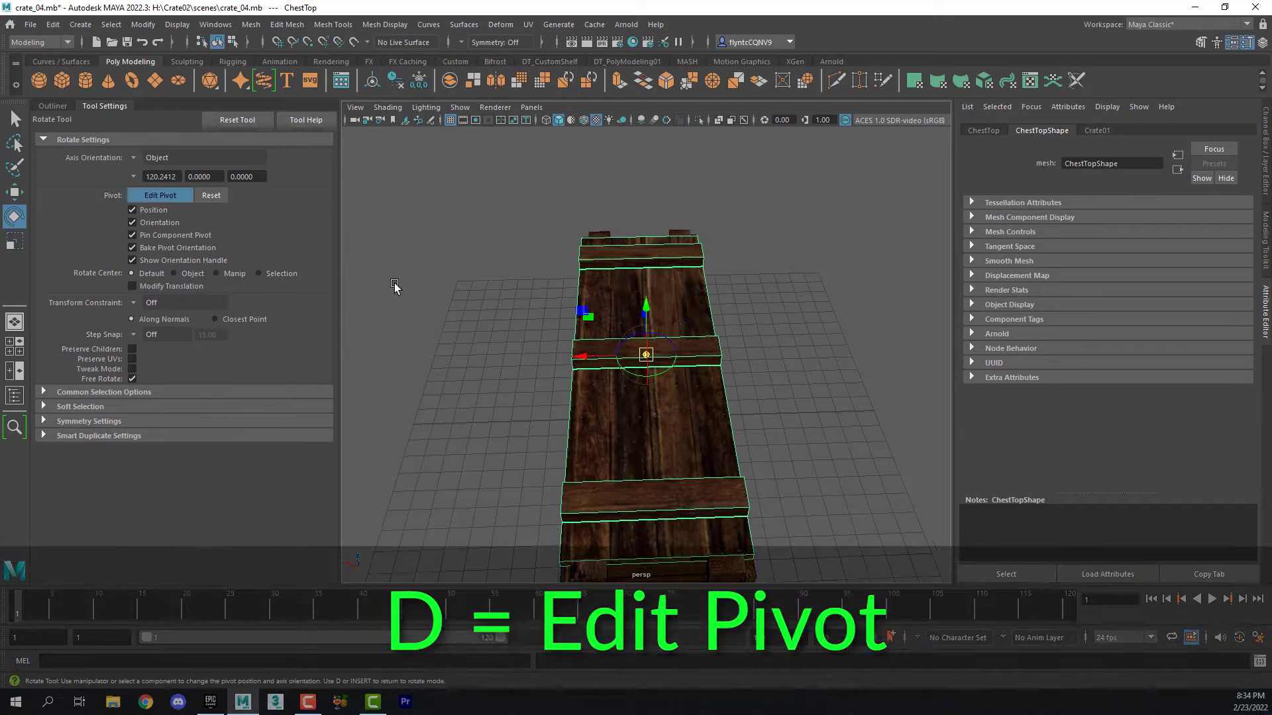
drag(585, 360, 518, 359)
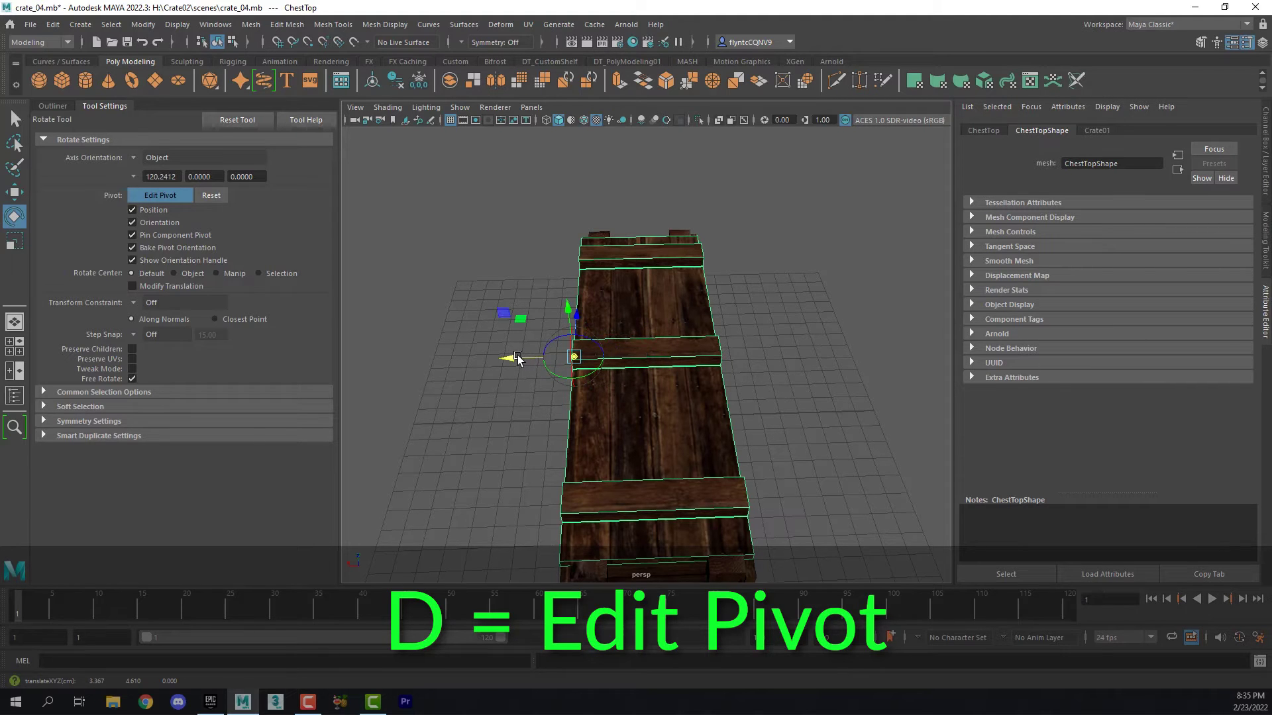
Refine the lid pivot in the front view, lowering it onto the hinge edge, then return to perspective.
key(space)
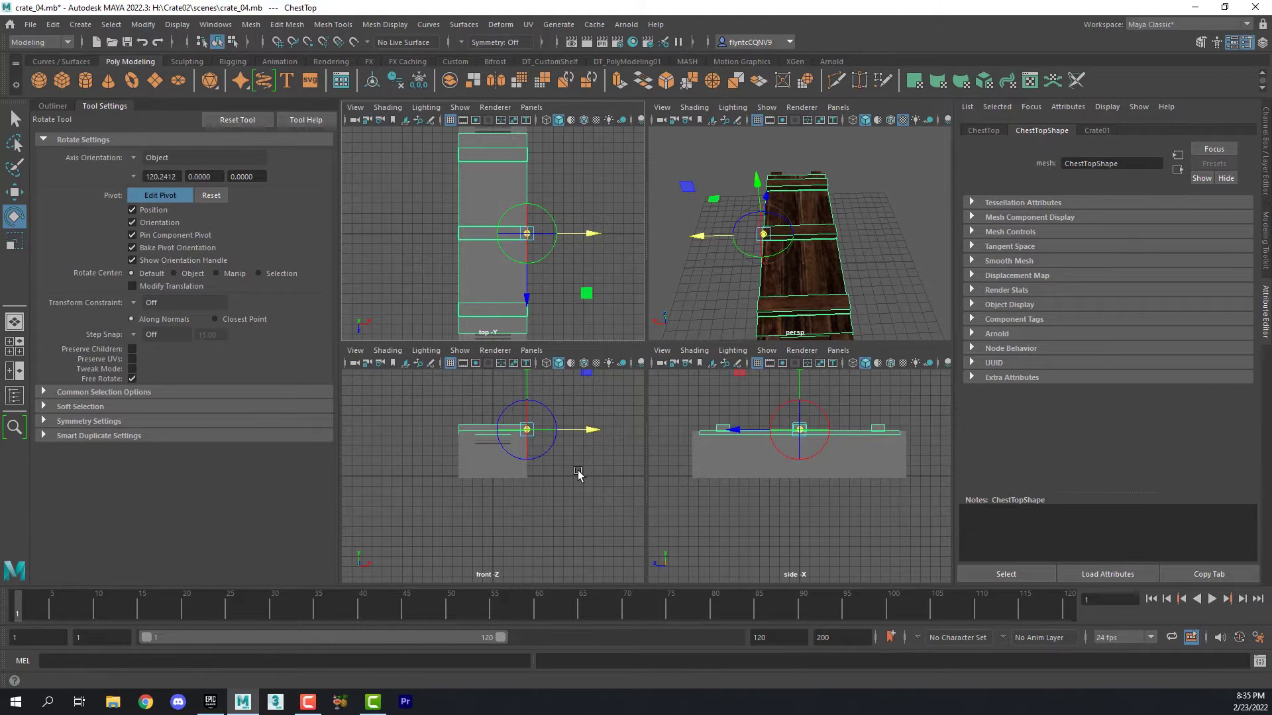
key(space)
scroll(750, 293, down, 2)
scroll(750, 293, up, 3)
alt+middle_drag(823, 250, 669, 371)
scroll(684, 355, up, 8)
key(d)
drag(616, 238, 615, 358)
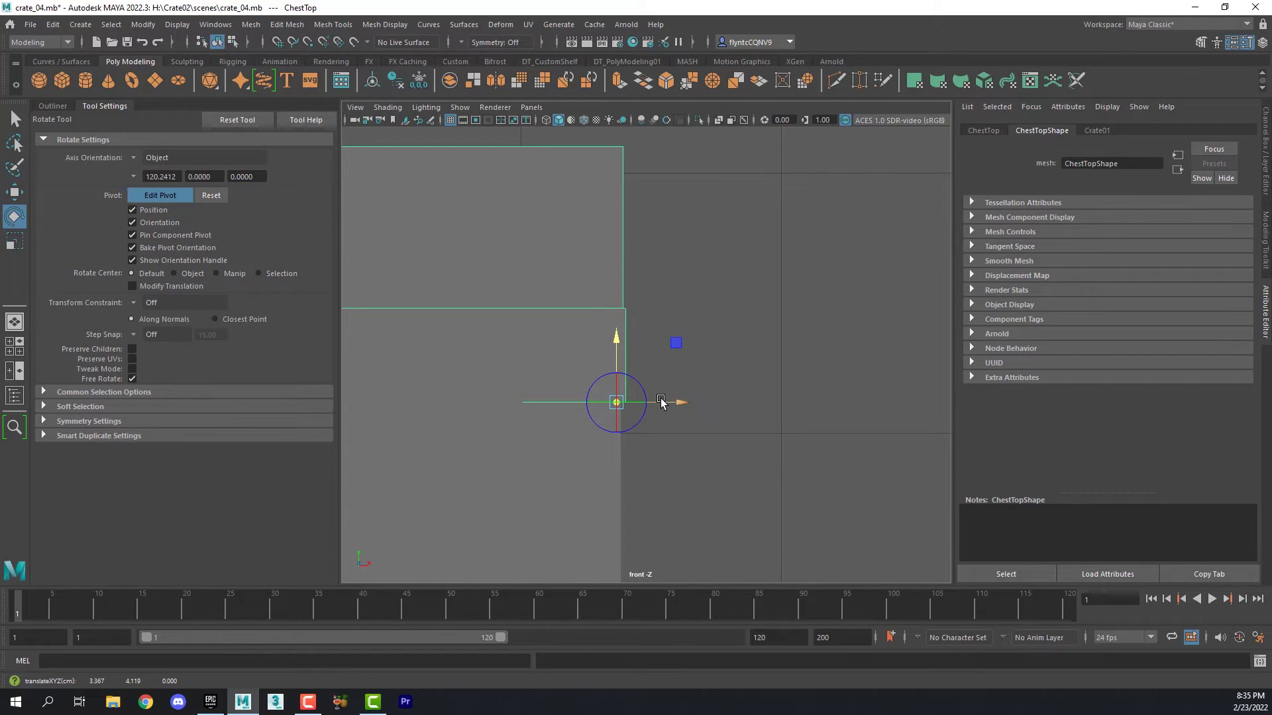
drag(664, 404, 677, 404)
key(f)
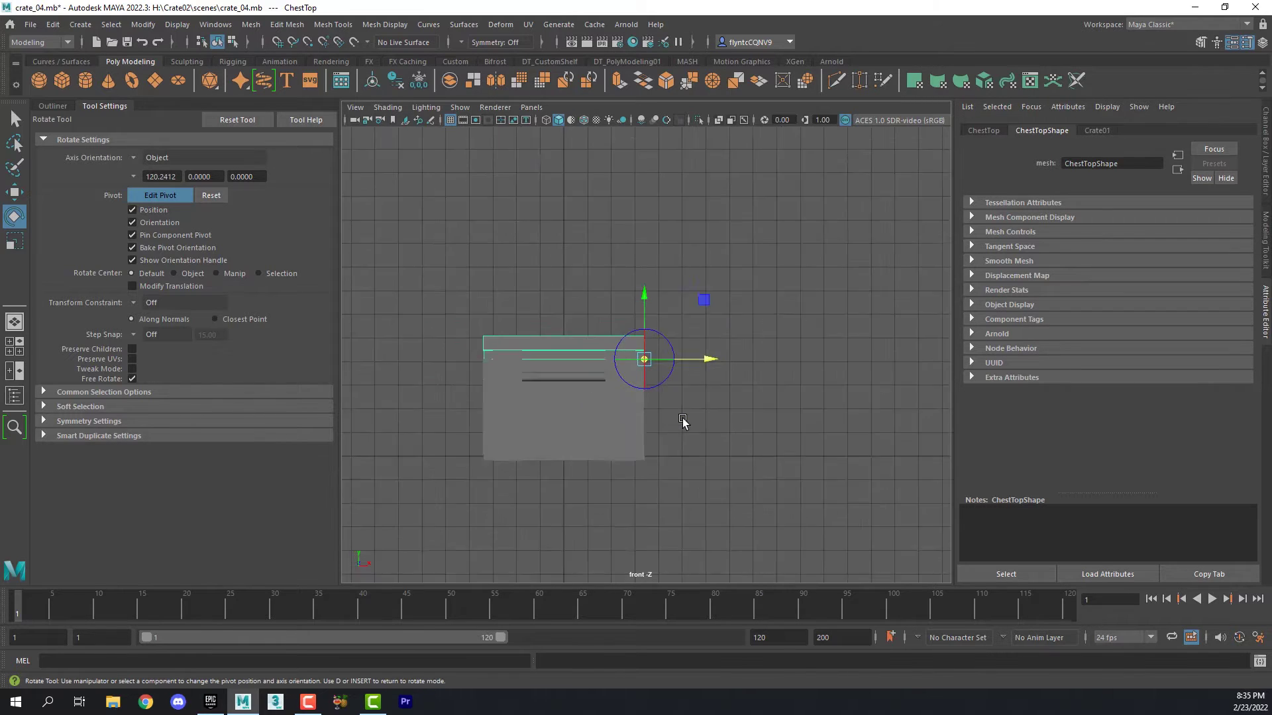
key(space)
key(space)
alt+drag(626, 427, 682, 441)
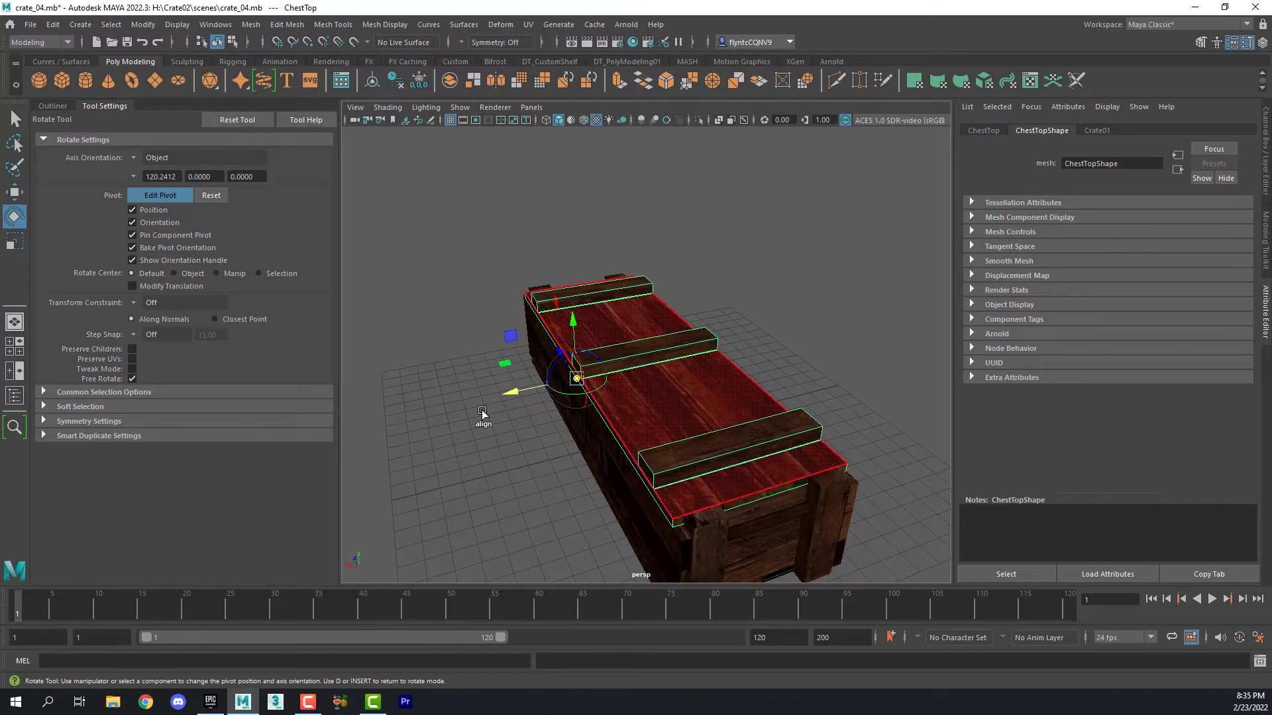
Turn off pivot editing and orbit around the crate.
click(171, 195)
alt+drag(510, 467, 497, 440)
key(ctrl+z)
key(shift+z)
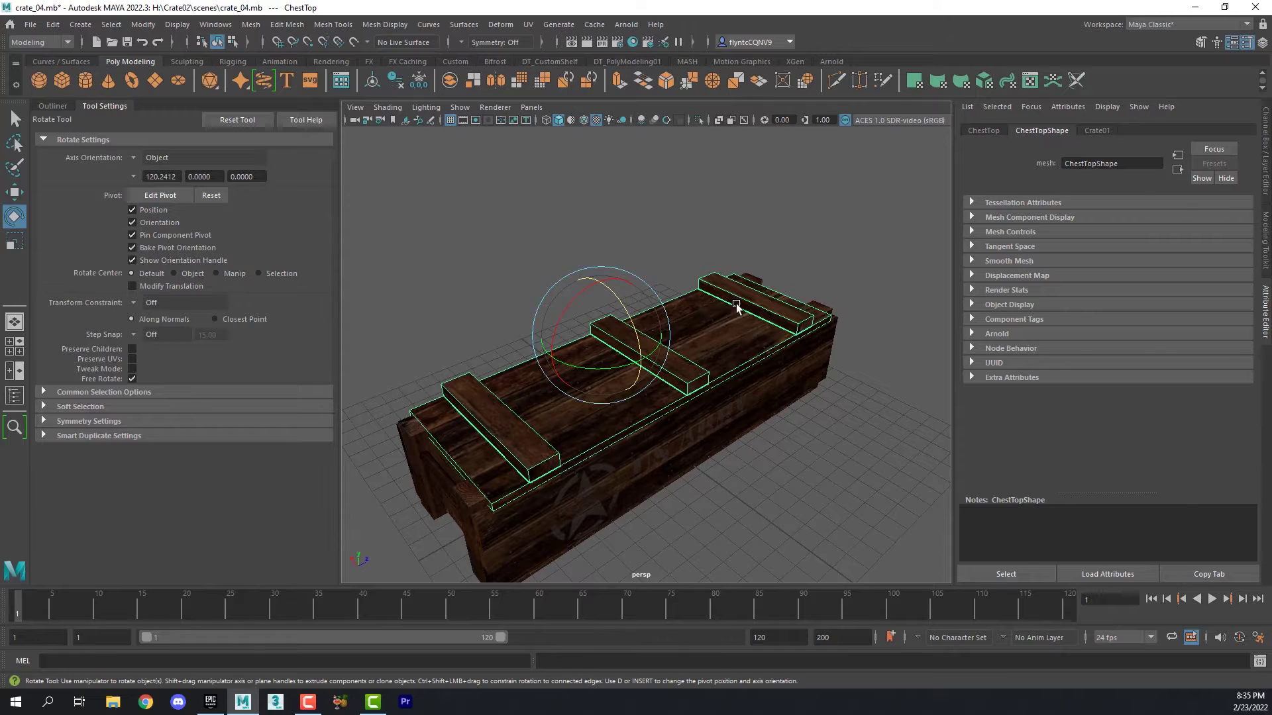
alt+drag(729, 325, 695, 328)
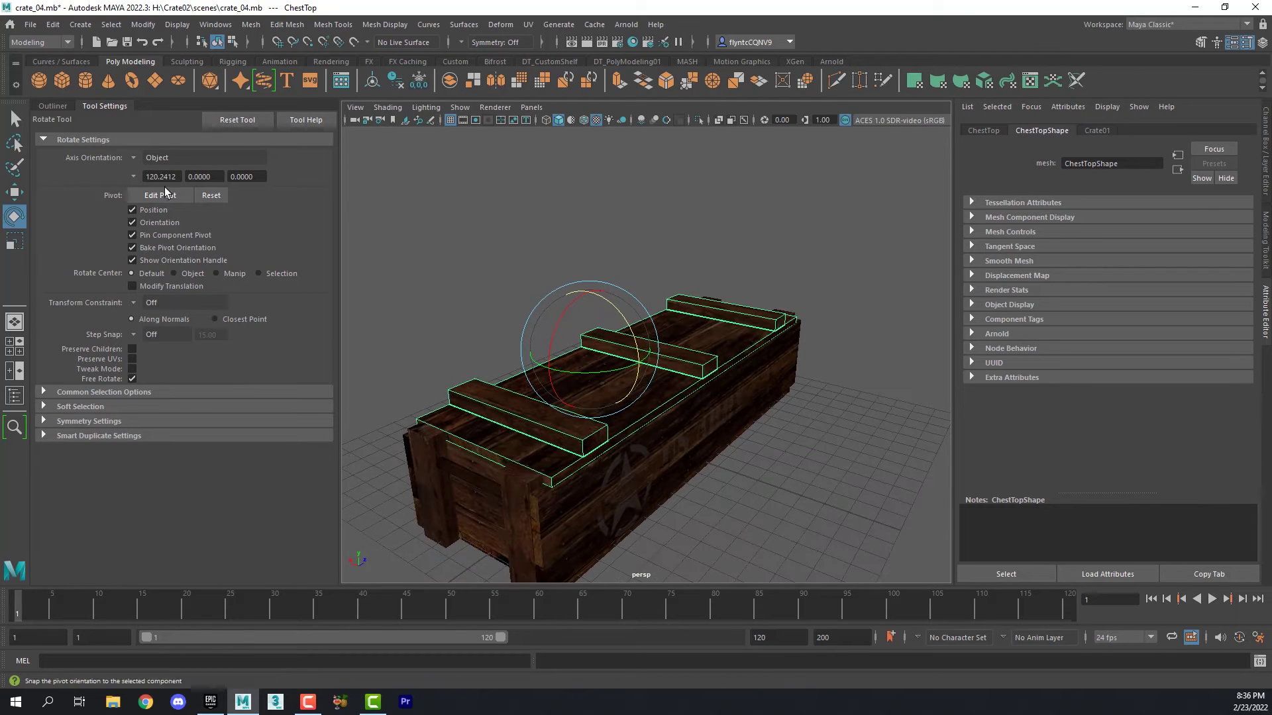
Show the Outliner, select and frame ChestBottom, checking both crate parts from several angles.
click(52, 109)
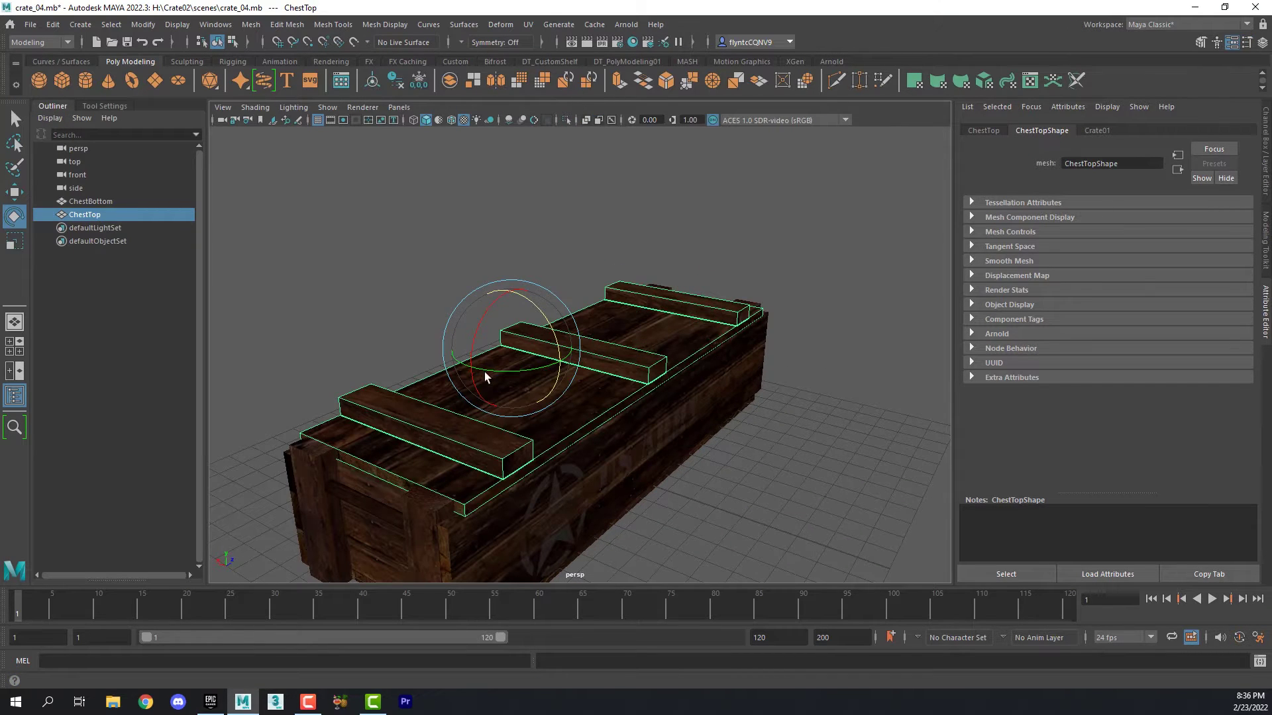
alt+drag(485, 378, 735, 463)
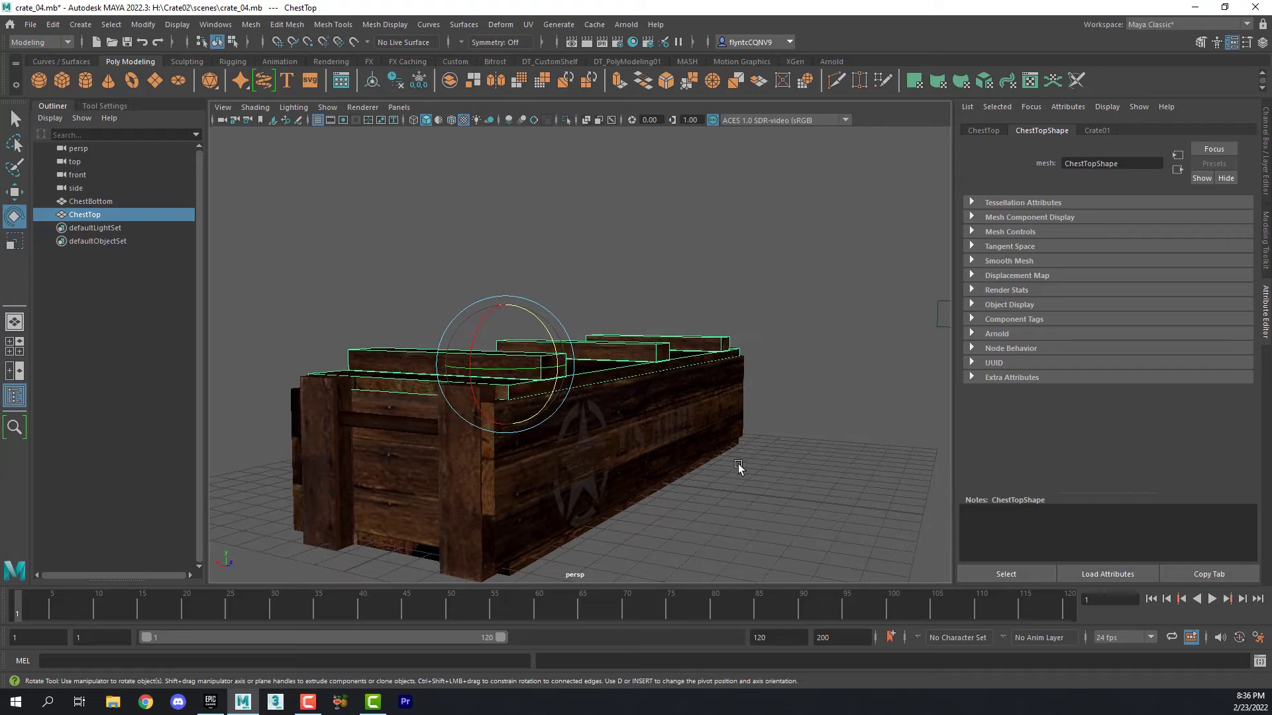
click(534, 477)
alt+drag(534, 477, 550, 484)
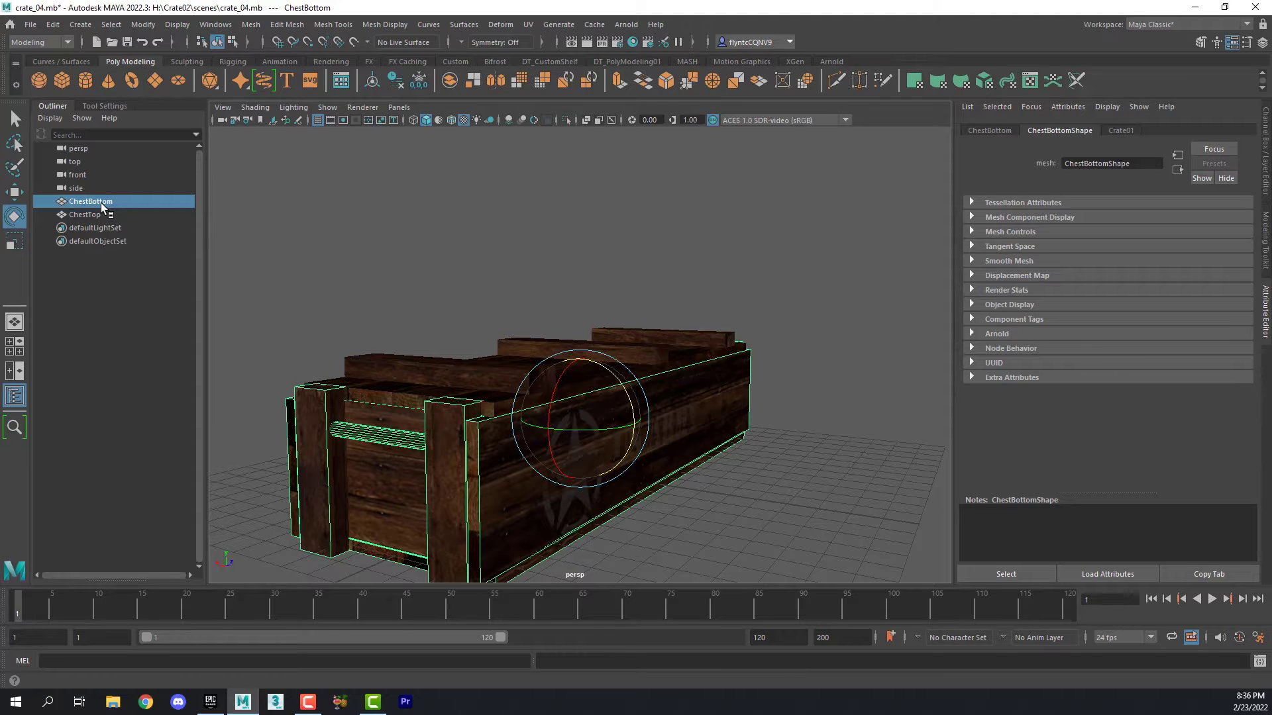
key(f)
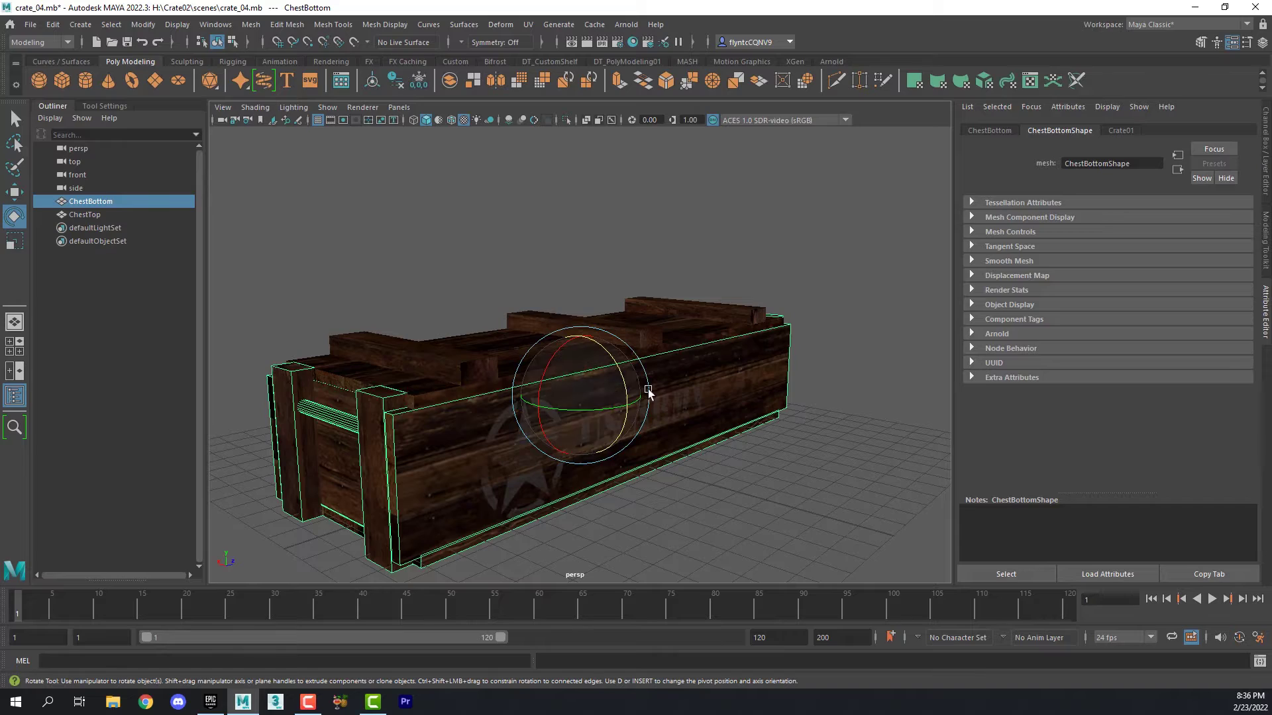
alt+drag(722, 386, 687, 364)
click(597, 343)
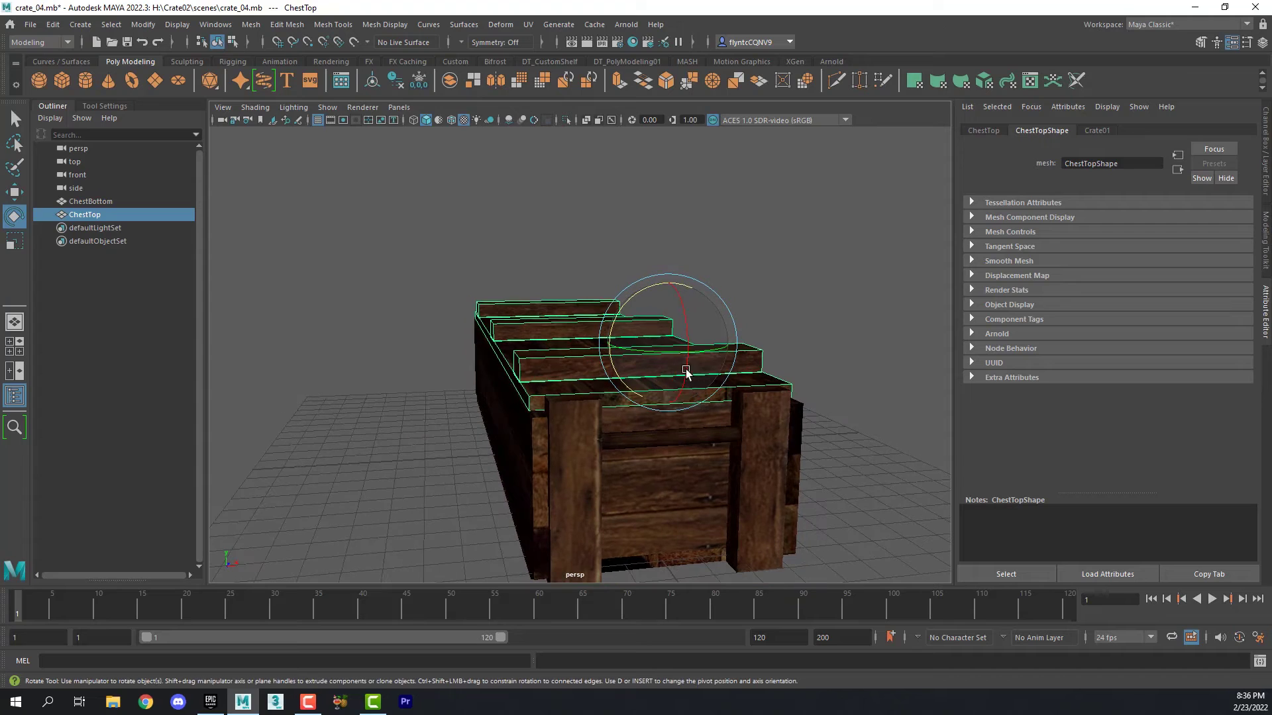
click(668, 469)
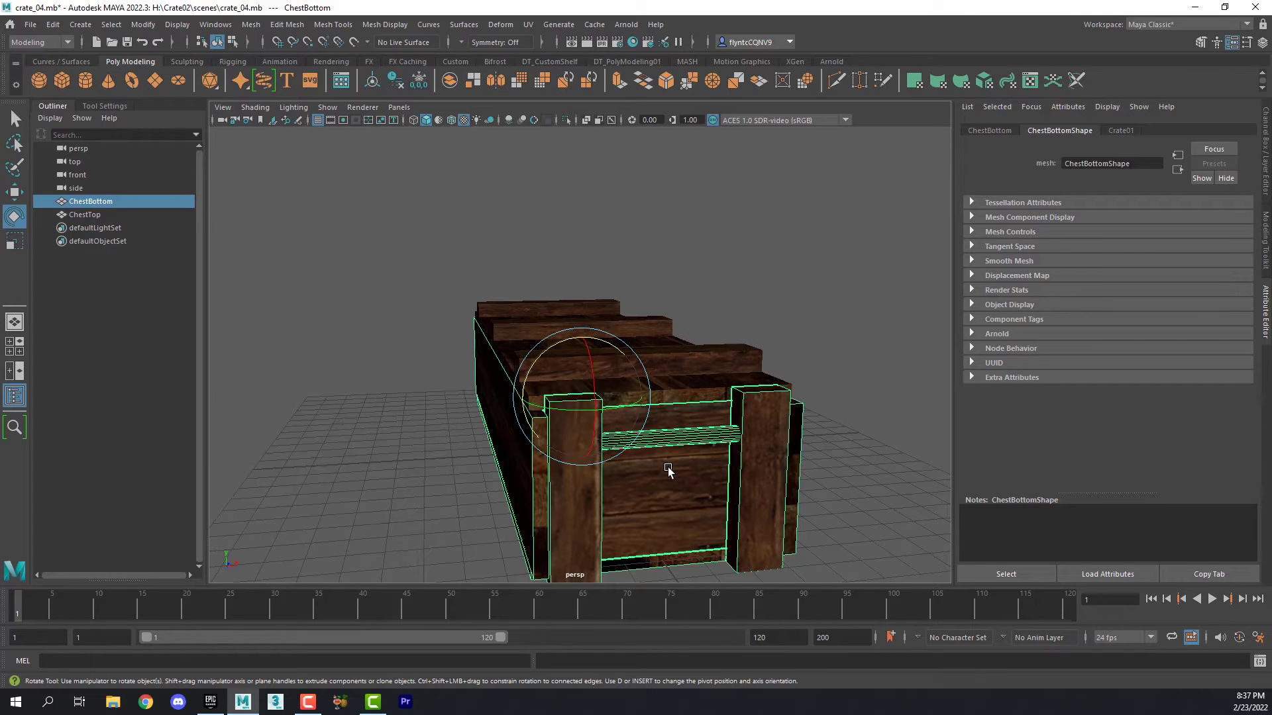
alt+drag(669, 469, 679, 445)
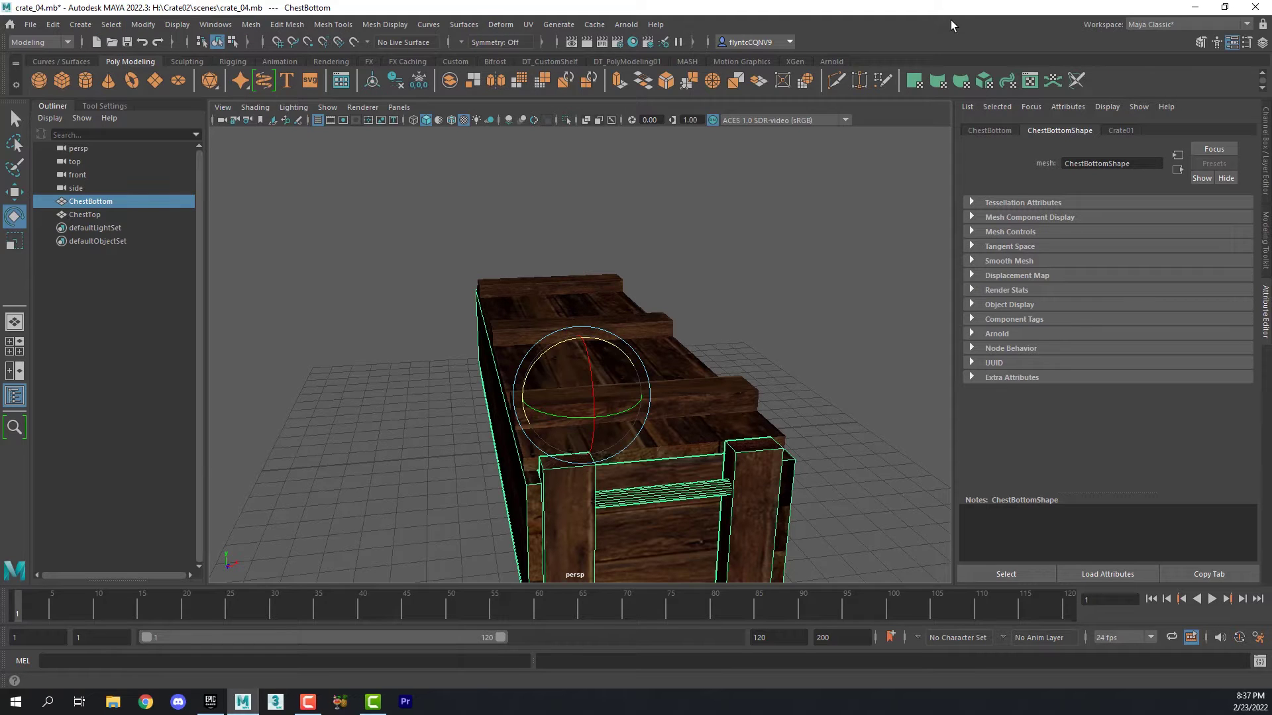
Freeze ChestBottom's transformations and confirm translate/rotate 0 and scale 1 in the Channel Box.
click(143, 24)
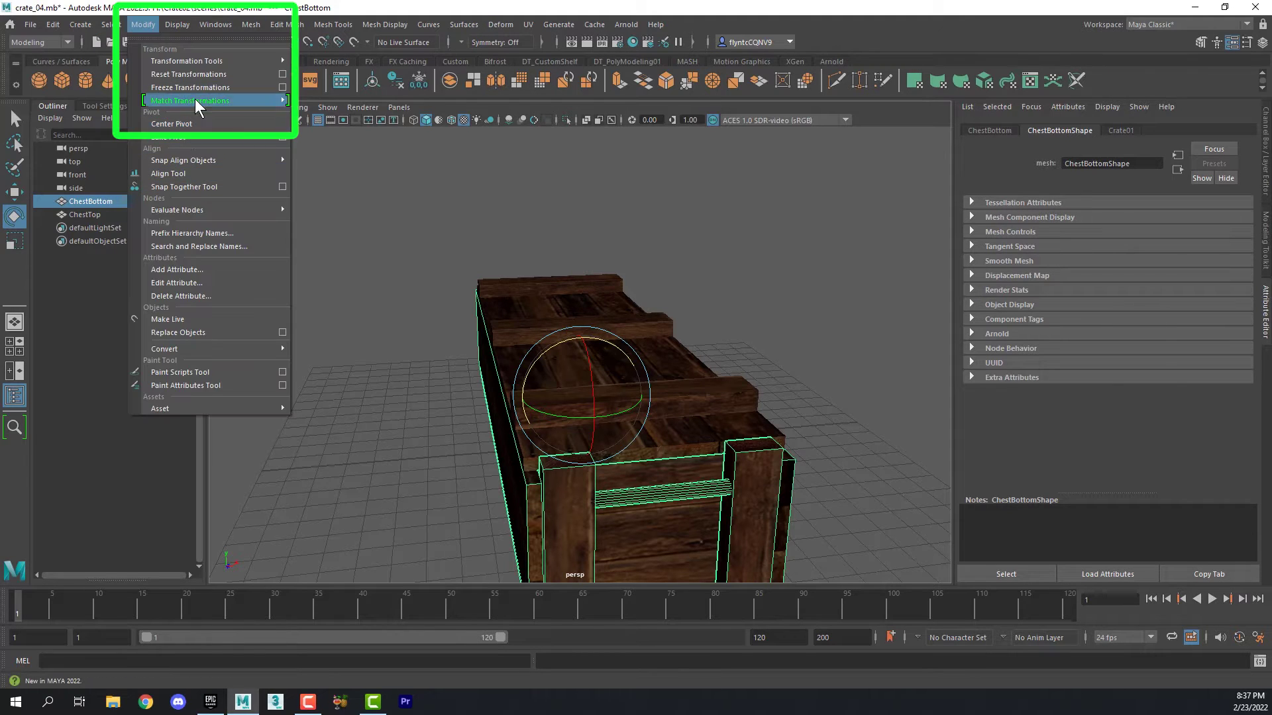
click(210, 86)
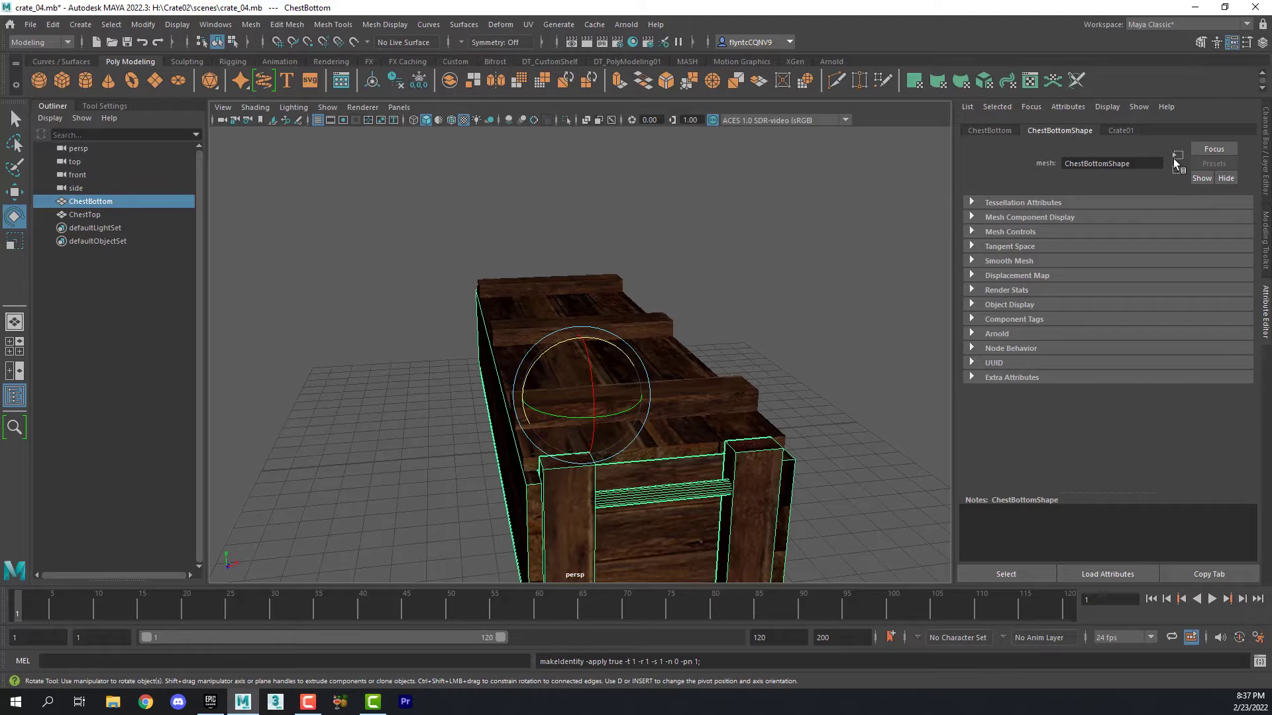
click(1265, 152)
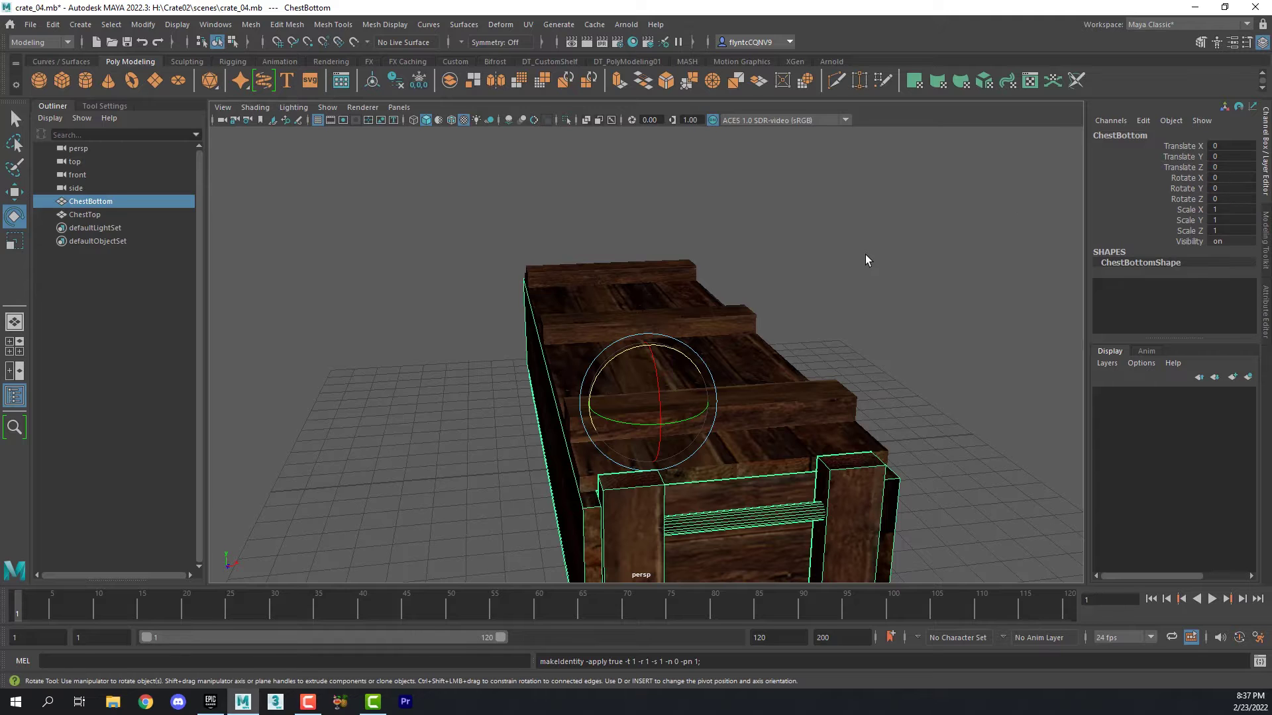
key(alt)
alt+drag(717, 425, 742, 407)
mouse_move(805, 460)
alt+mouse_down()
mouse_move(684, 464)
mouse_move(813, 468)
alt+mouse_up()
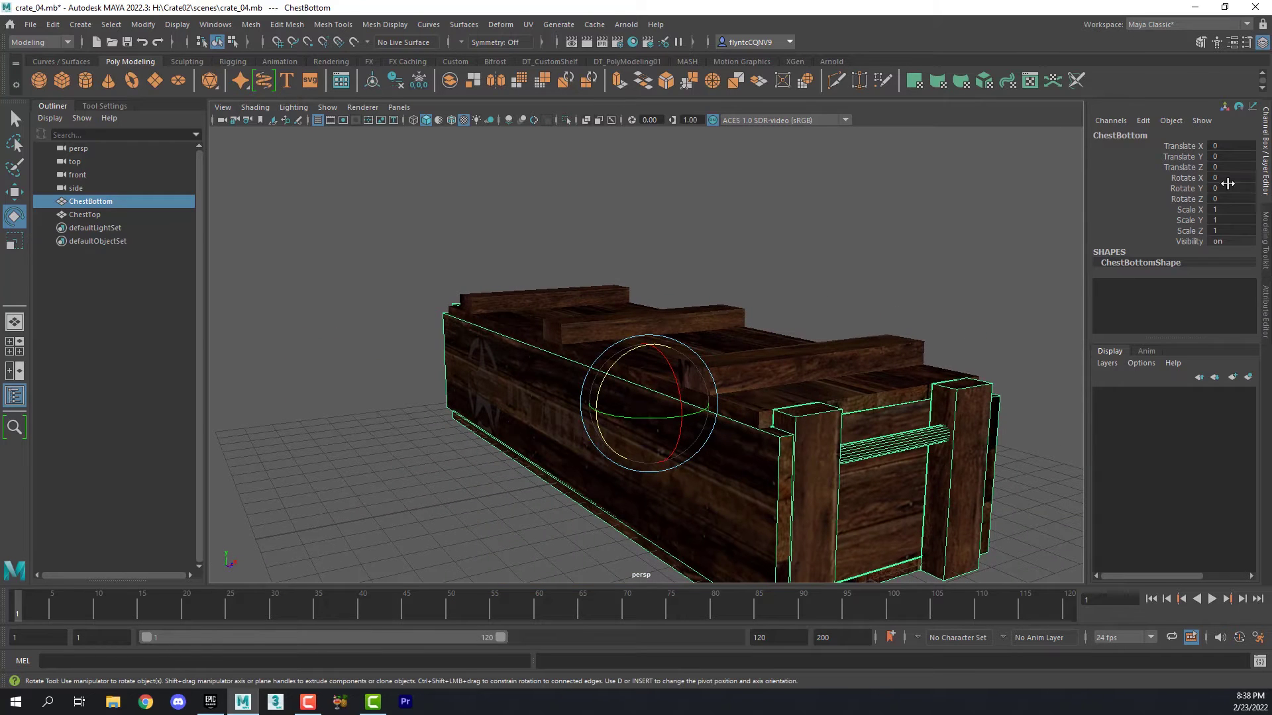
click(38, 26)
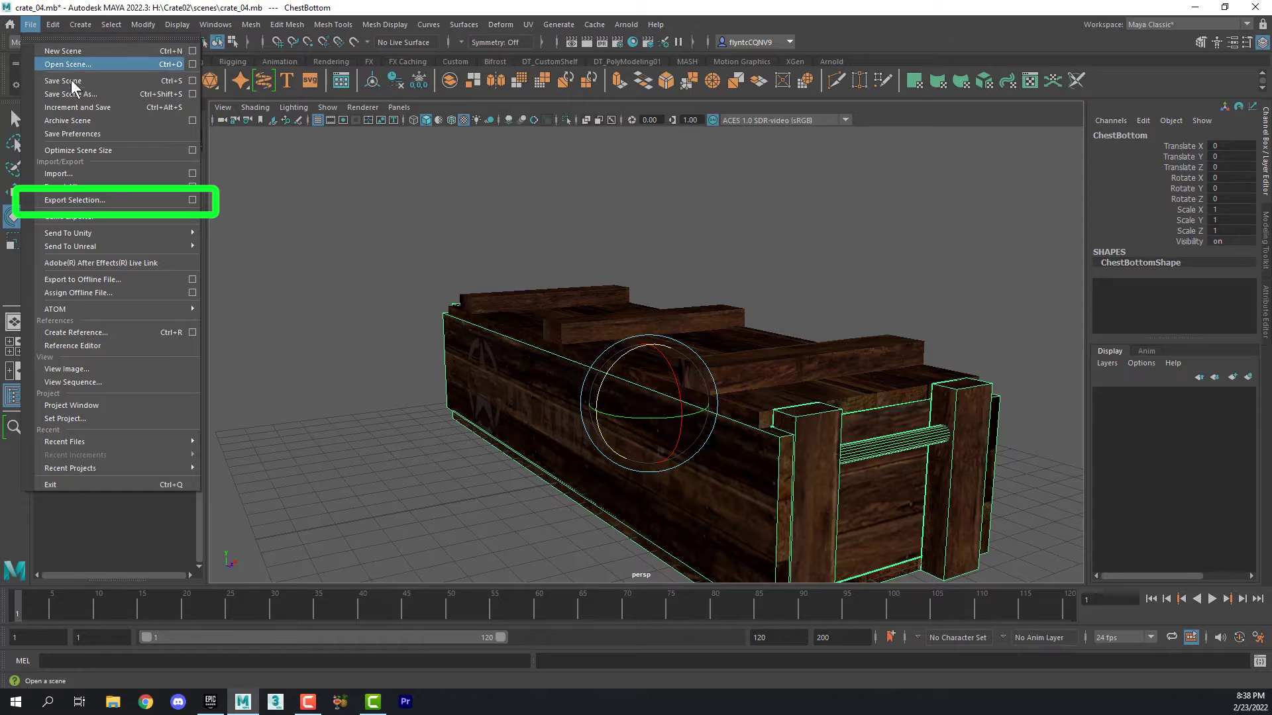
Start Export Selection for ChestBottom and review the FBX geometry, animation, camera, light and axis options.
click(110, 197)
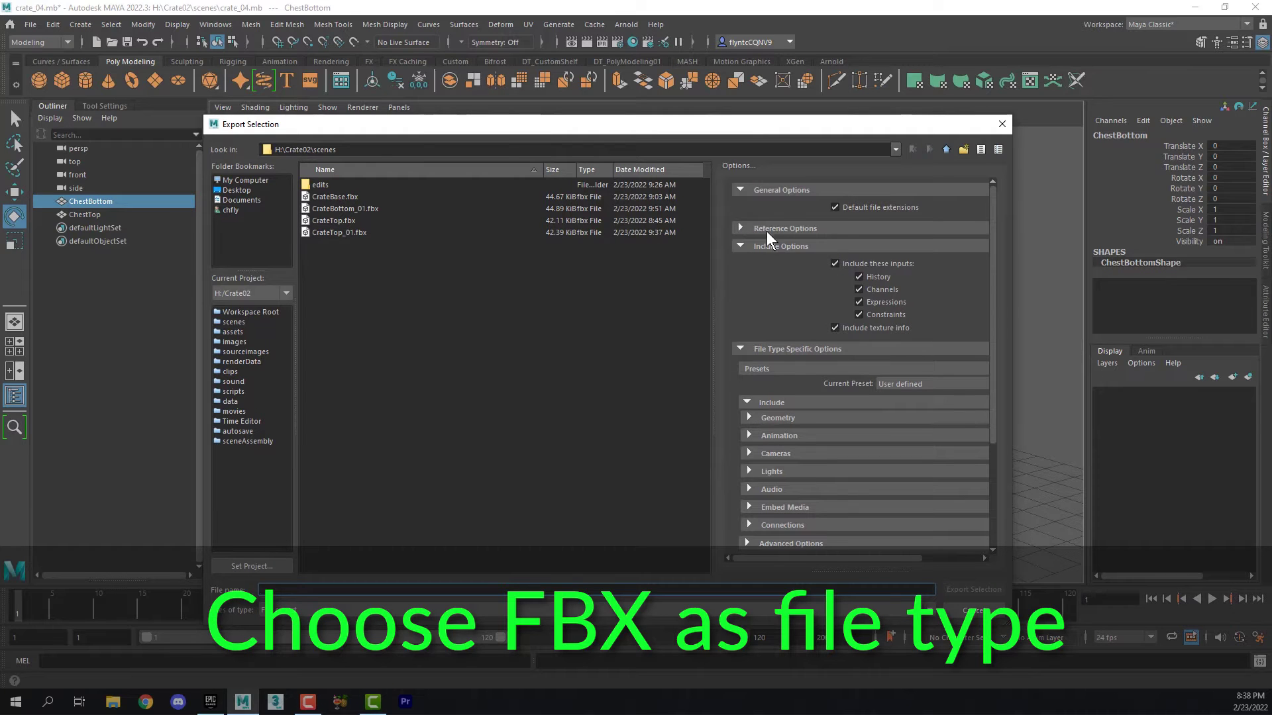
click(738, 245)
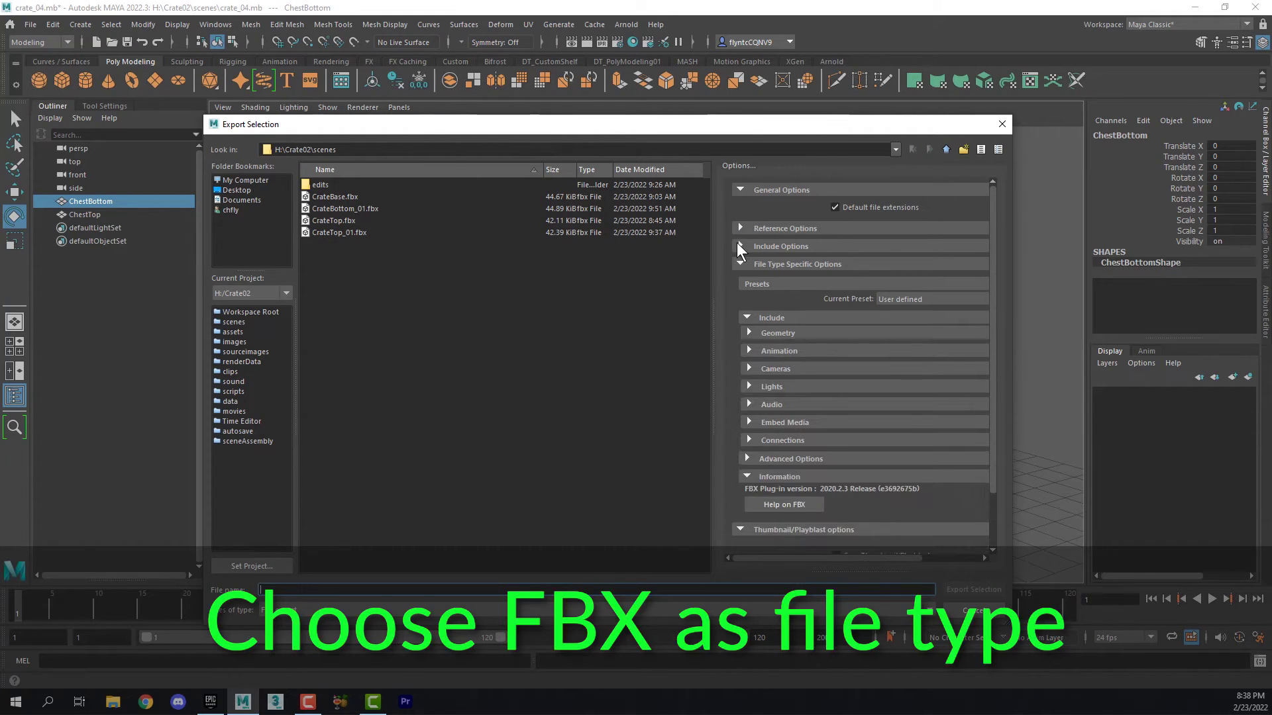
click(755, 331)
click(746, 333)
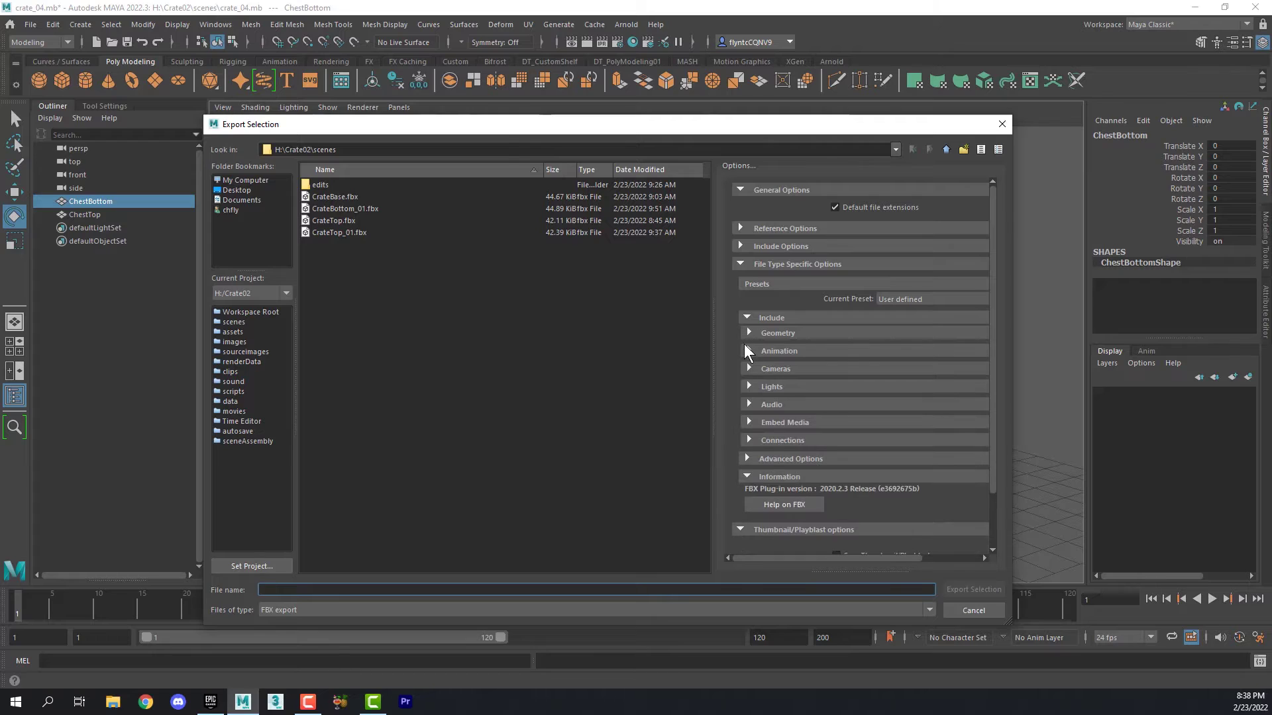
click(746, 349)
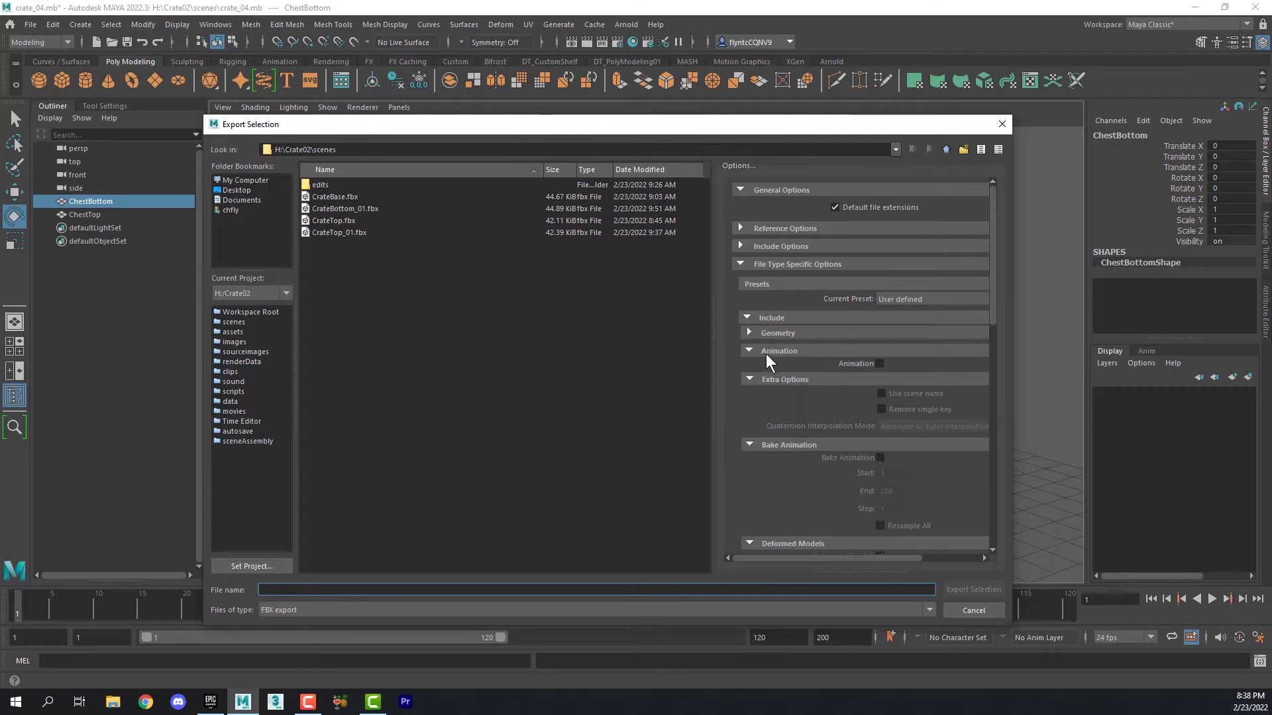
click(760, 351)
click(743, 363)
click(743, 363)
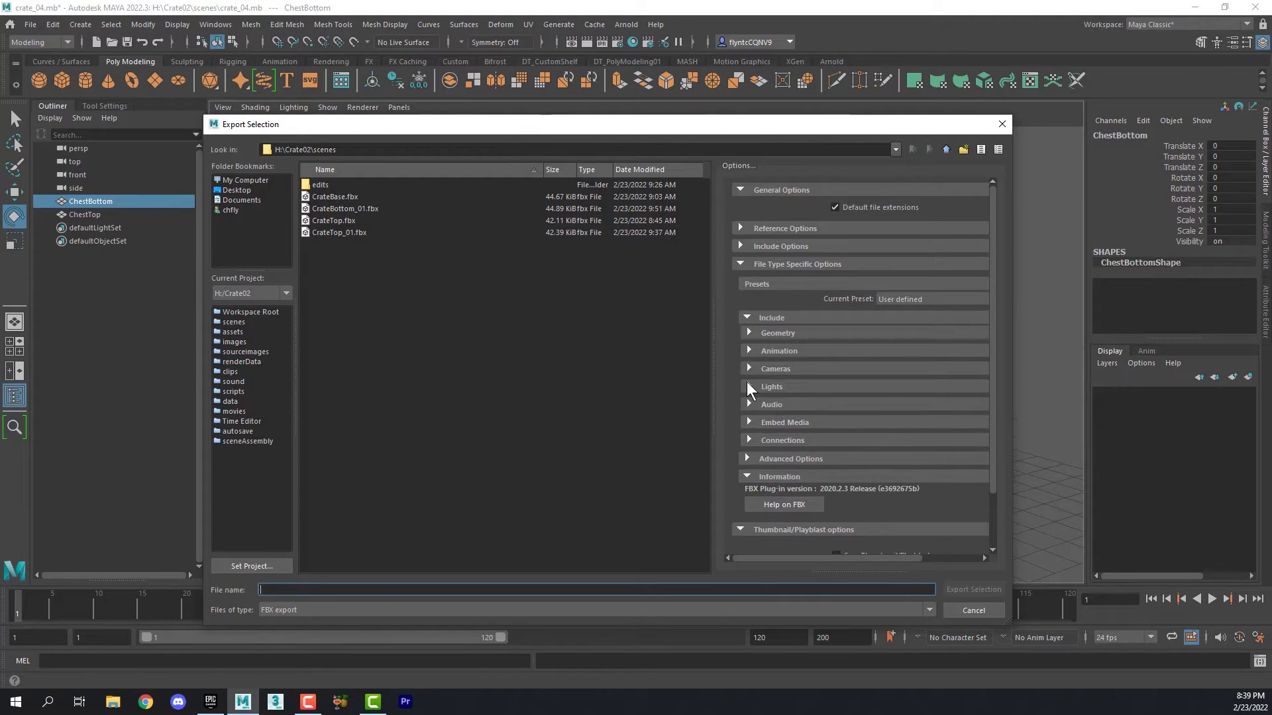
click(748, 386)
click(748, 386)
click(746, 458)
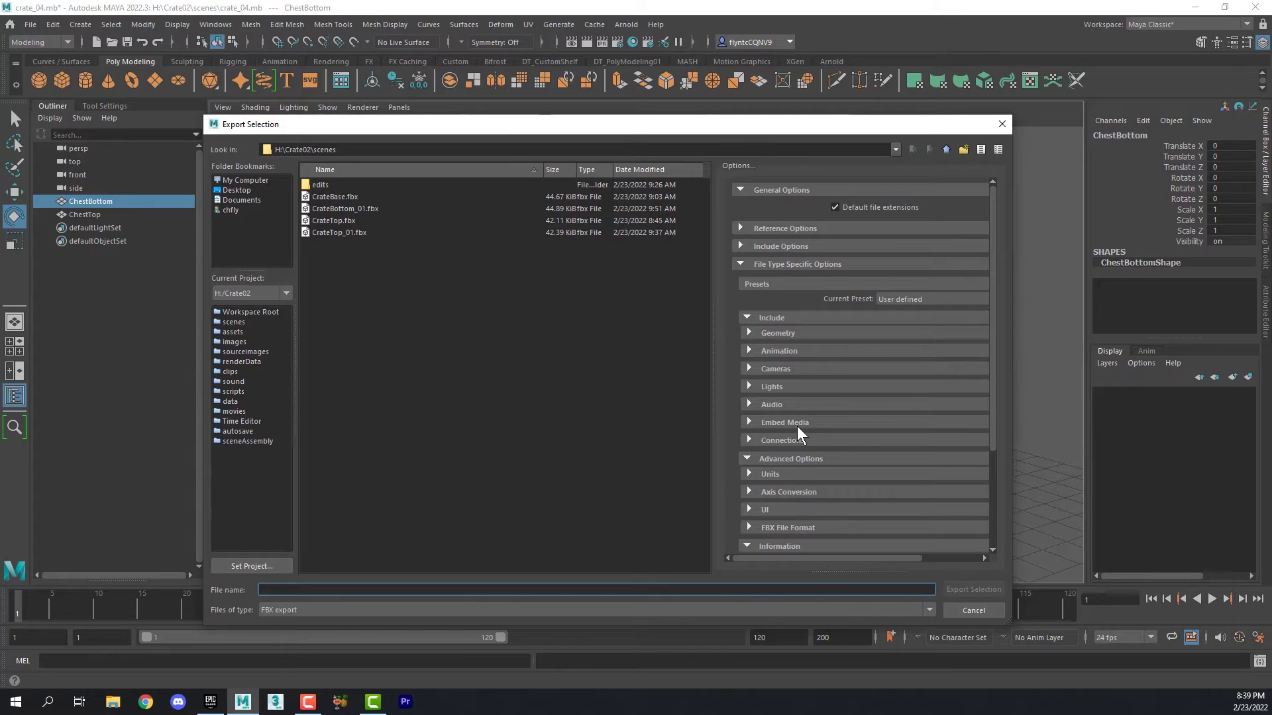
click(748, 491)
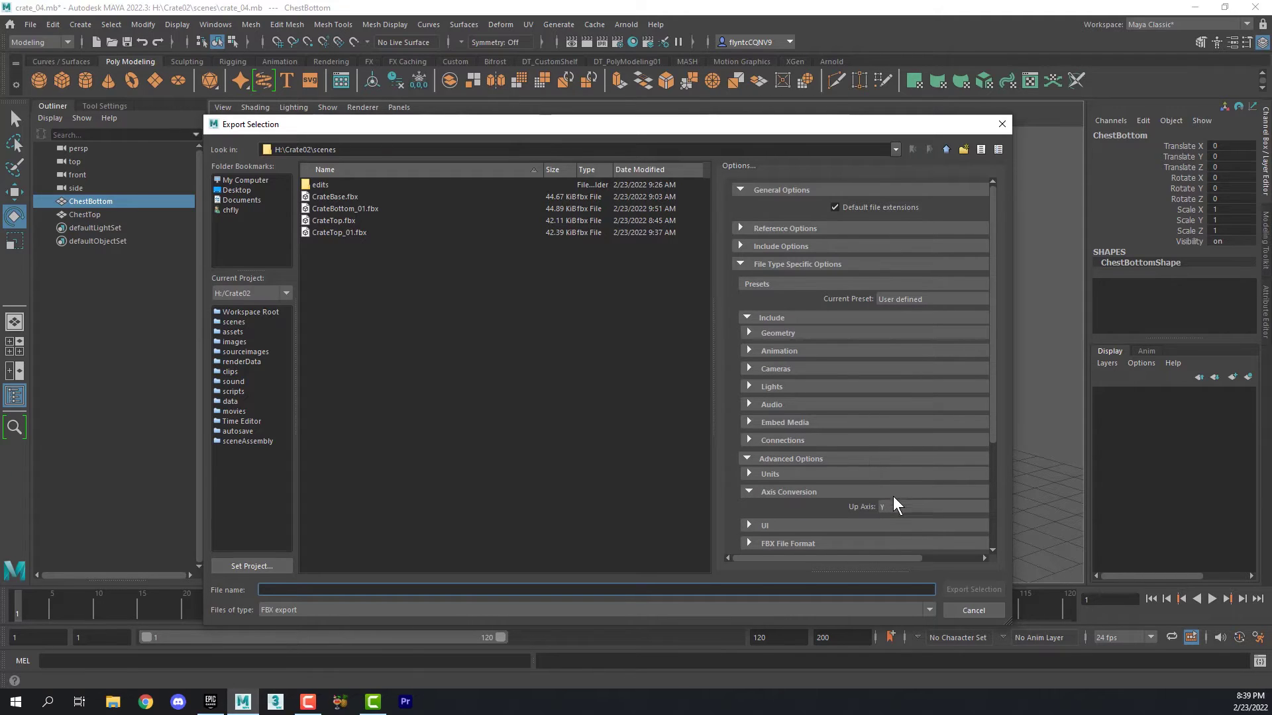
Export ChestBottom to the Desktop as the FBX file CrateBottom.
scroll(996, 379, down, 4)
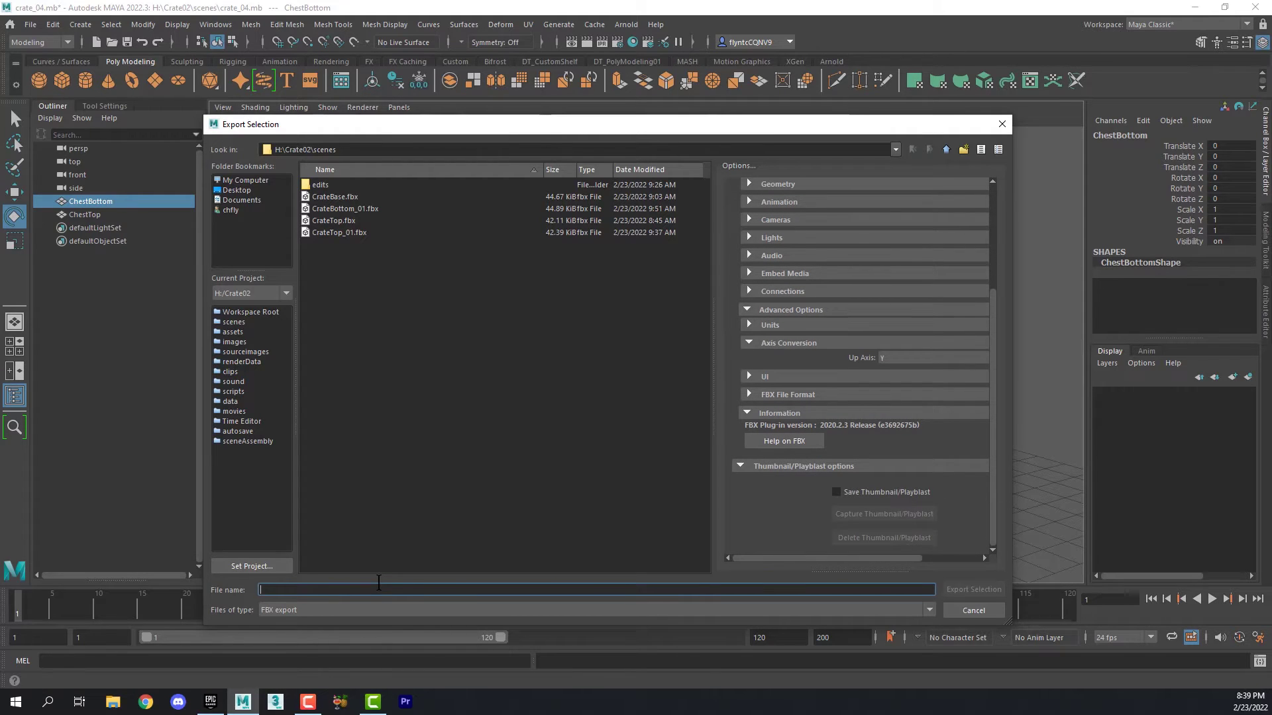
text(Crate)
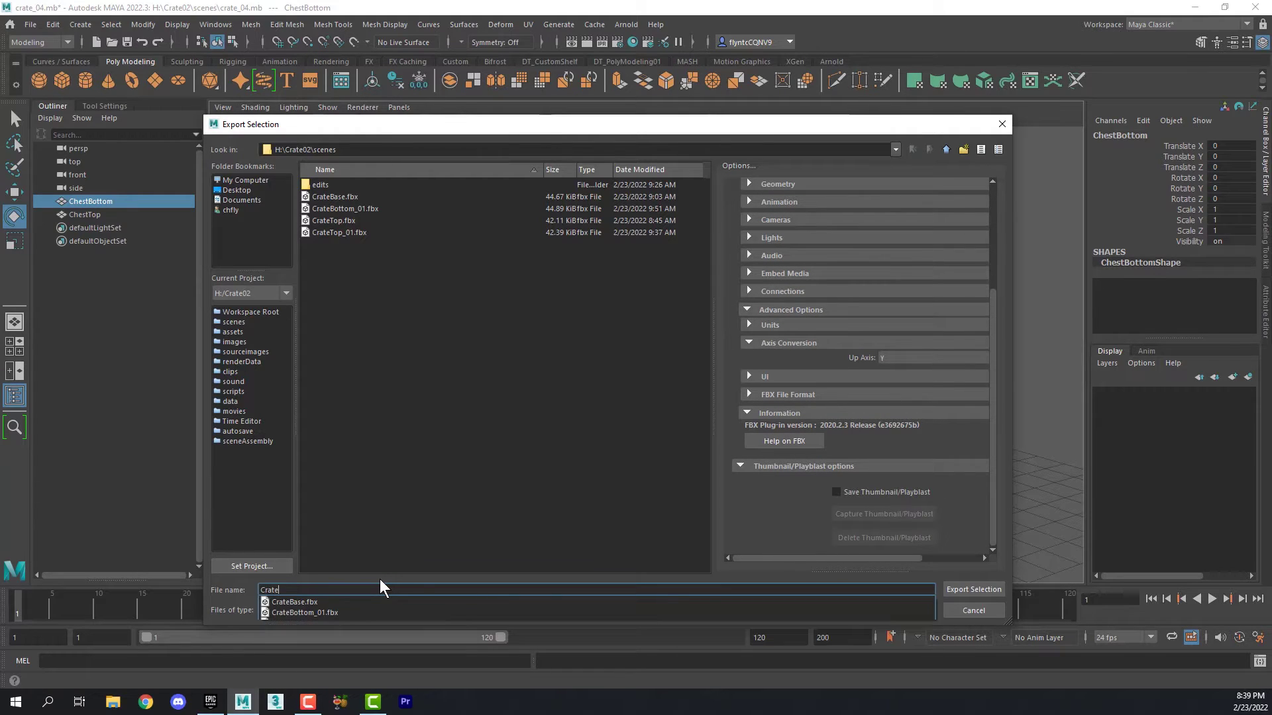
text(Bottom)
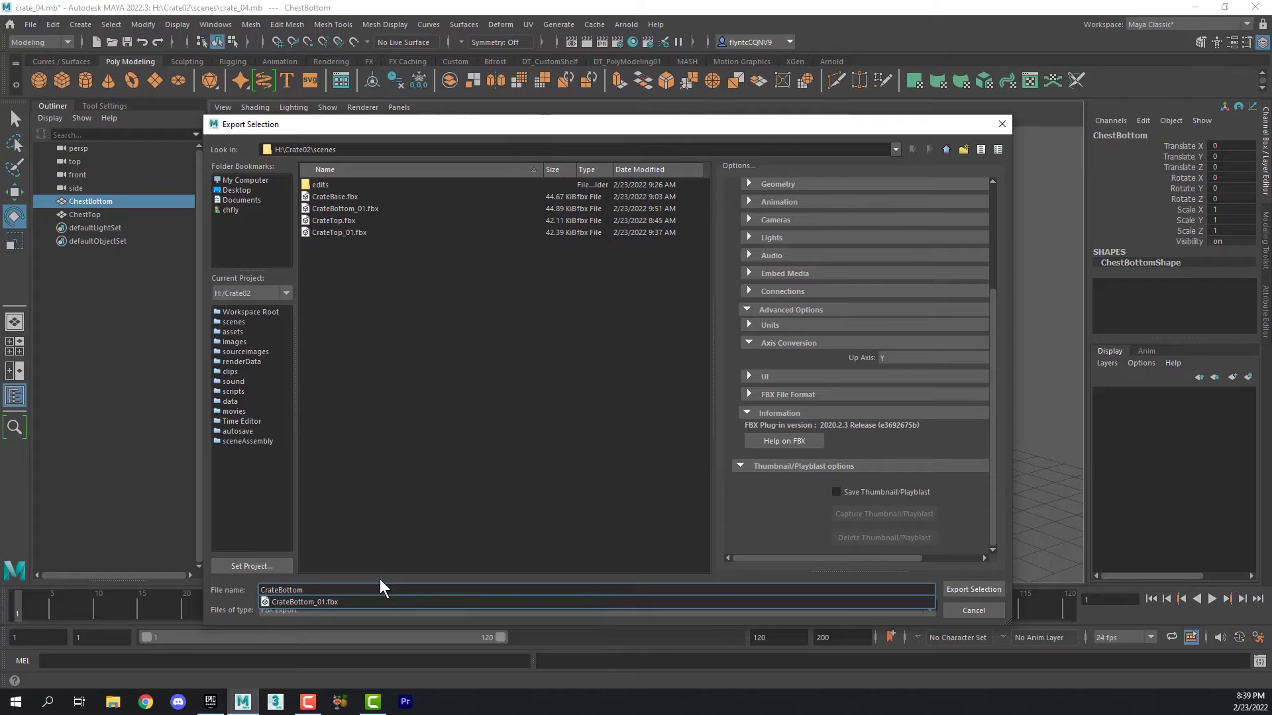
click(245, 189)
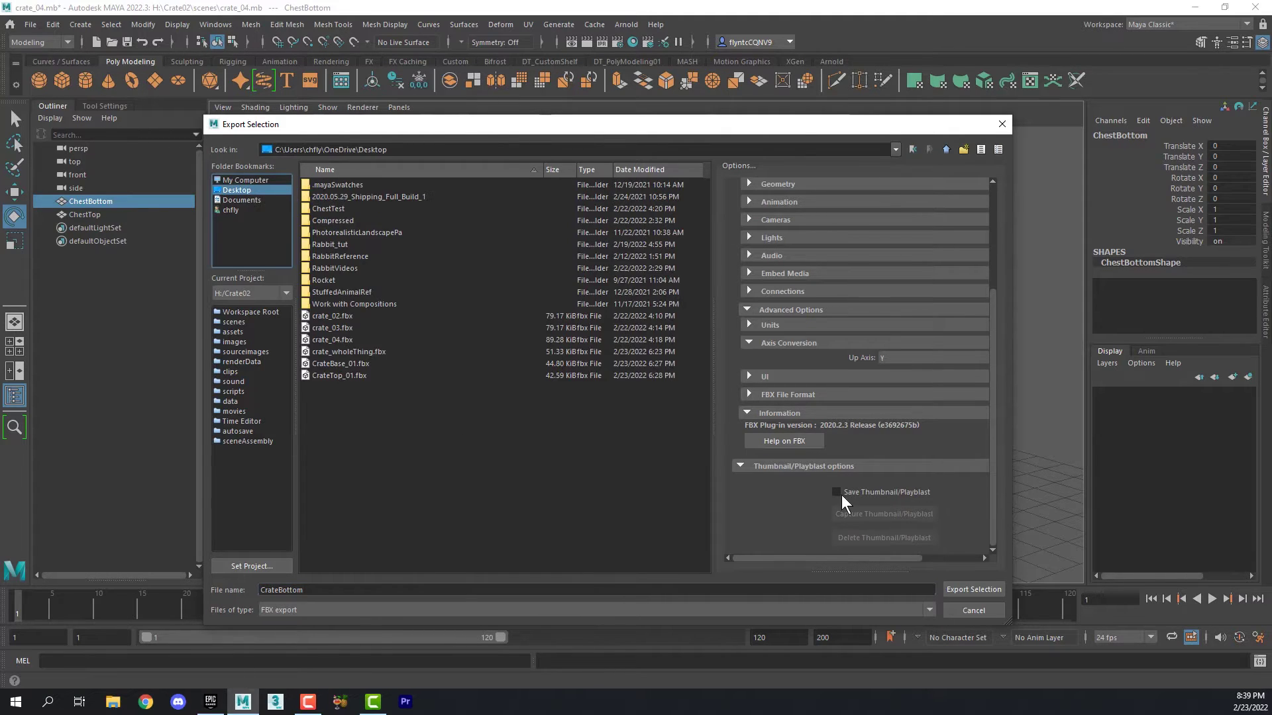
click(974, 589)
Delete ChestBottom from the scene, select the ChestTop lid and switch to the Move tool.
key(Delete)
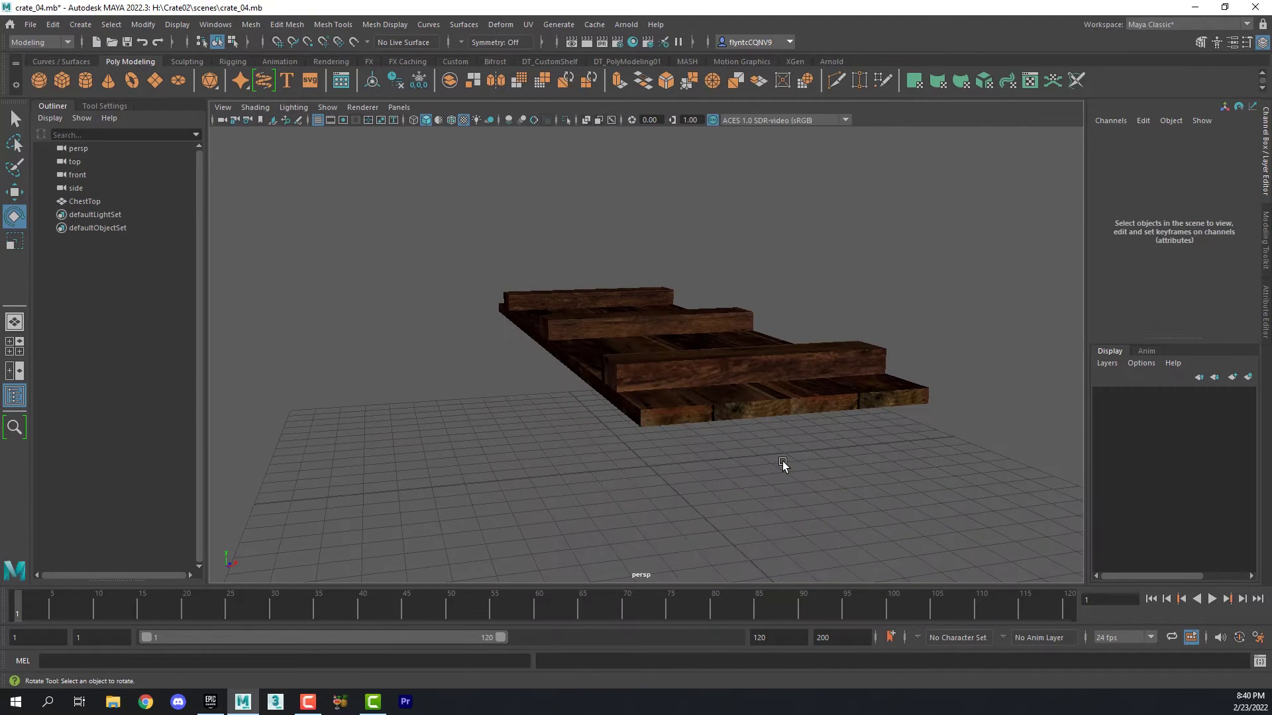
click(754, 389)
alt+drag(755, 397, 229, 363)
click(13, 192)
alt+drag(768, 410, 608, 477)
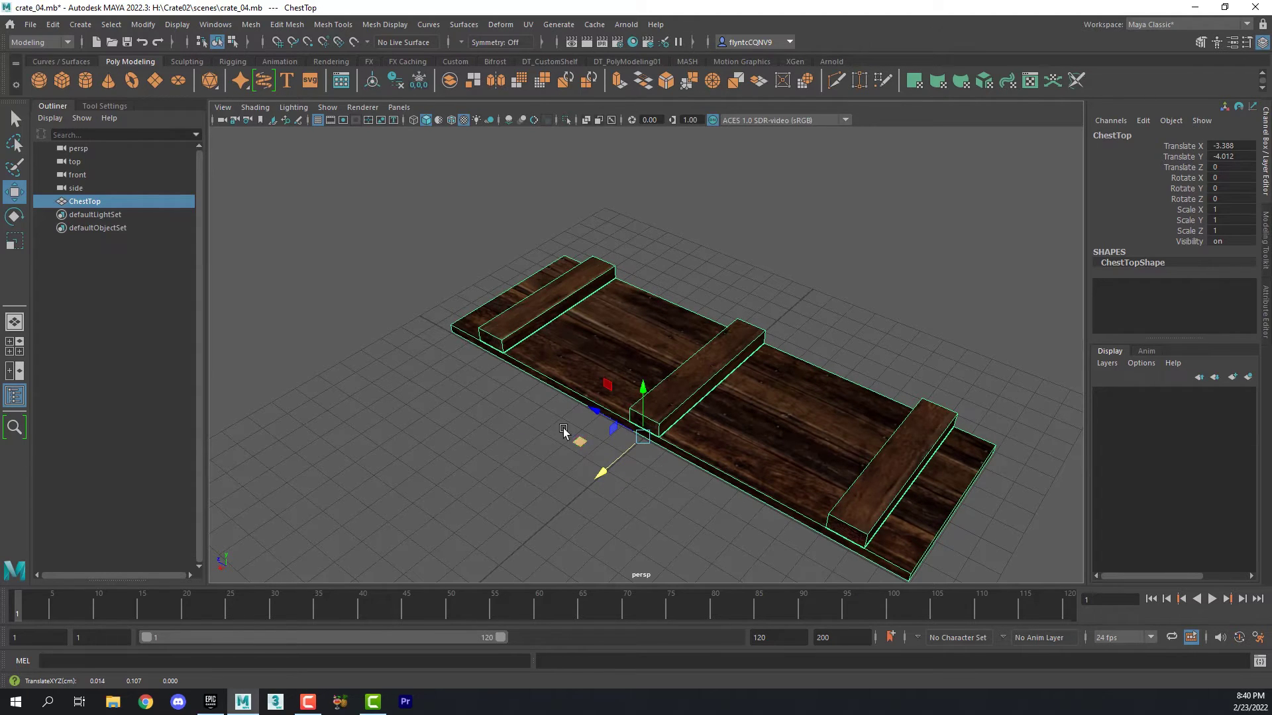
In the wireframe top view, nudge the lid along X and Z onto the grid centre line.
key(space)
key(space)
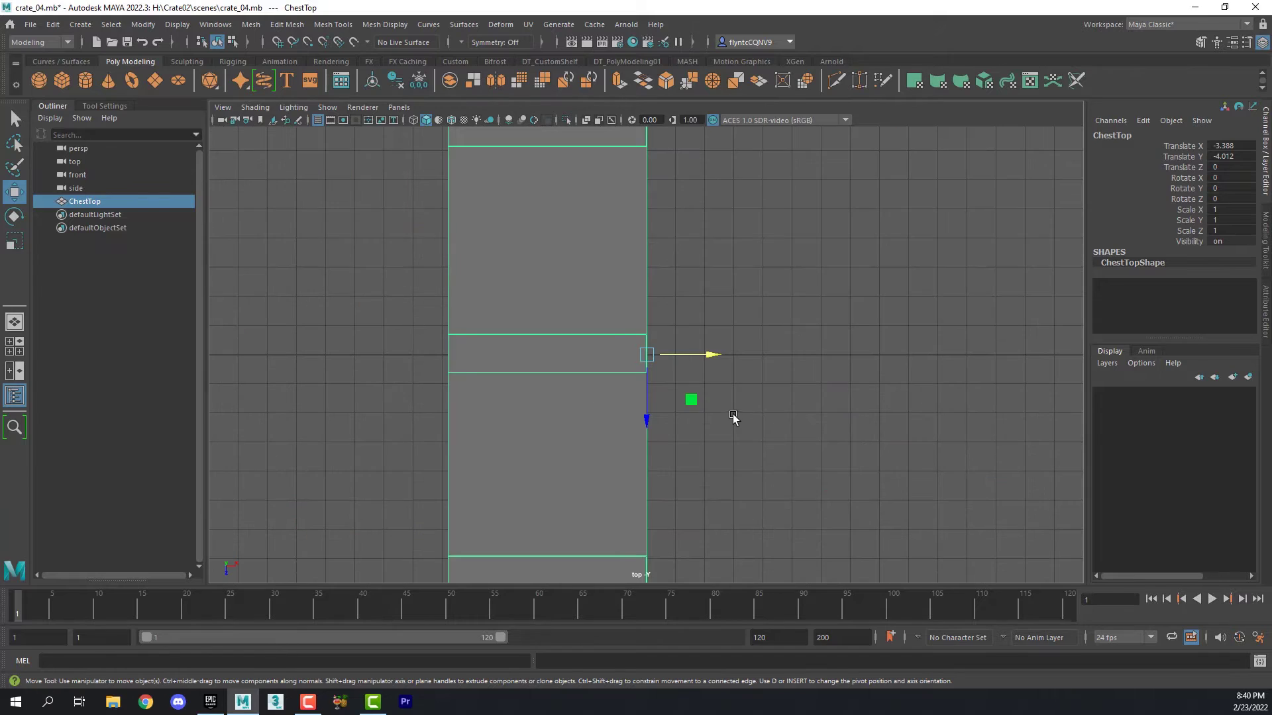
scroll(732, 416, up, 8)
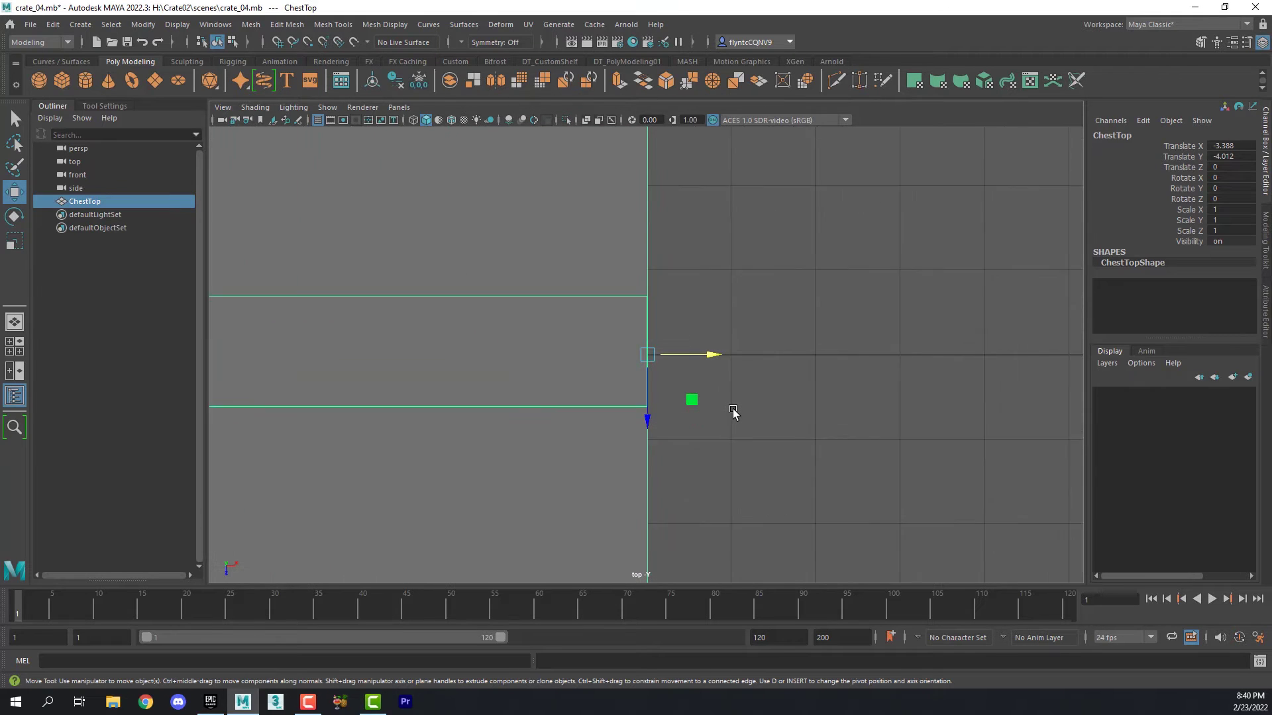
click(415, 121)
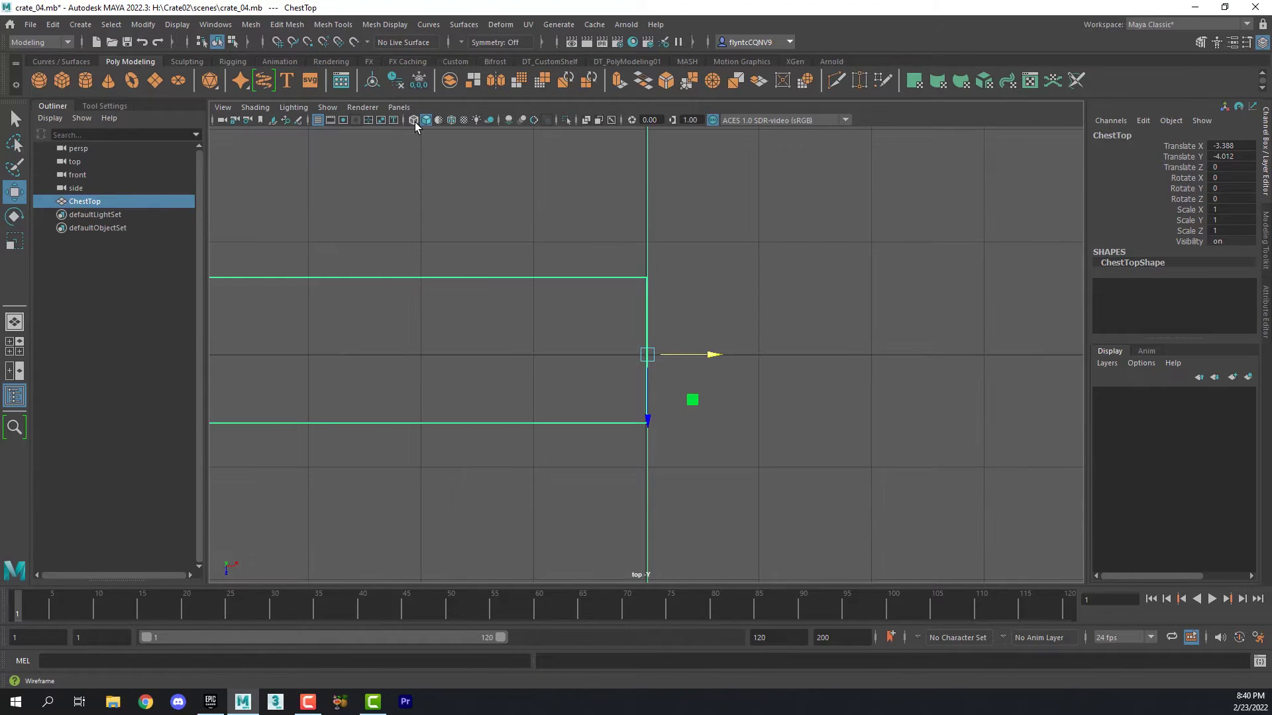
mouse_move(714, 355)
mouse_down()
mouse_move(702, 355)
mouse_move(713, 356)
mouse_up()
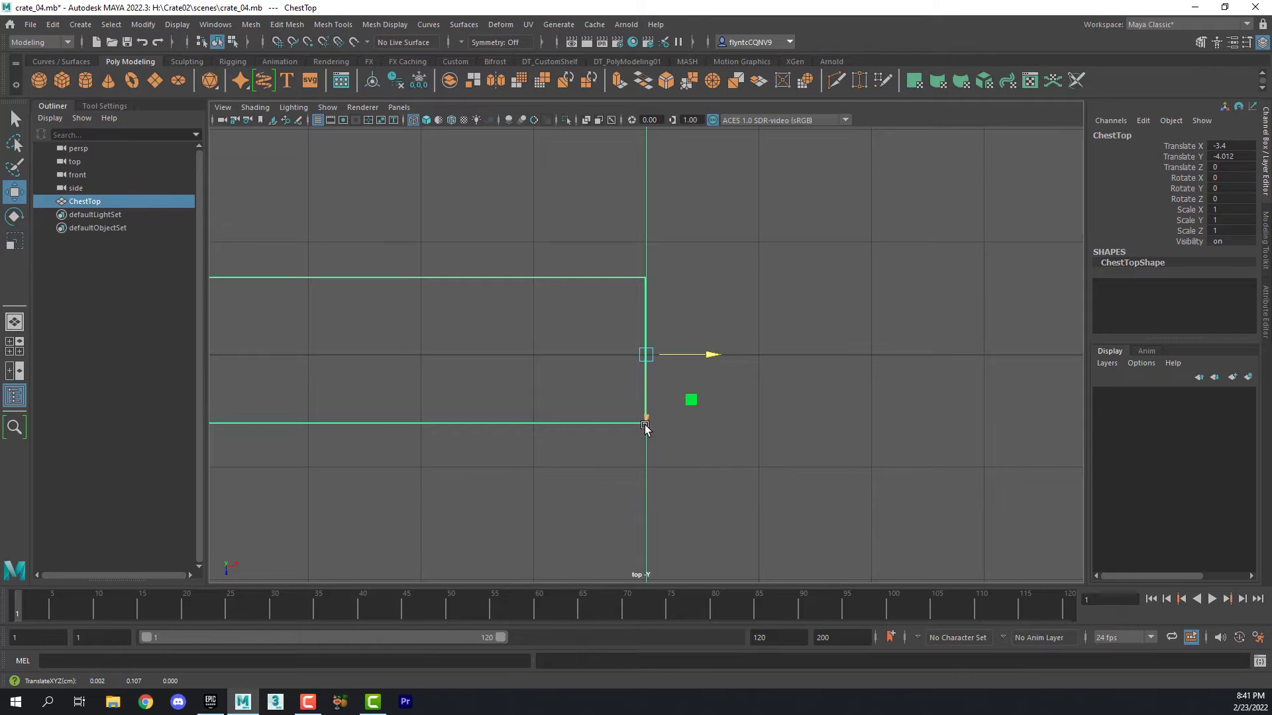
drag(647, 425, 649, 426)
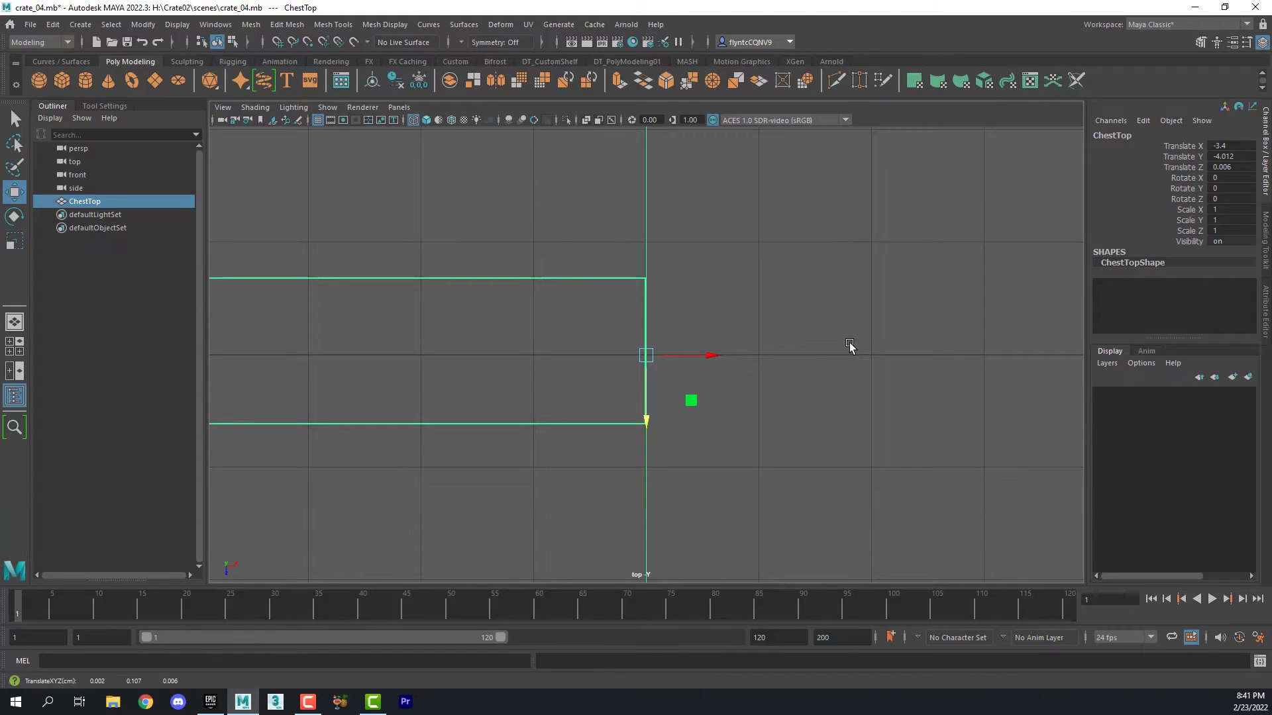
Bake ChestTop's pivot into its position from the single perspective view.
key(space)
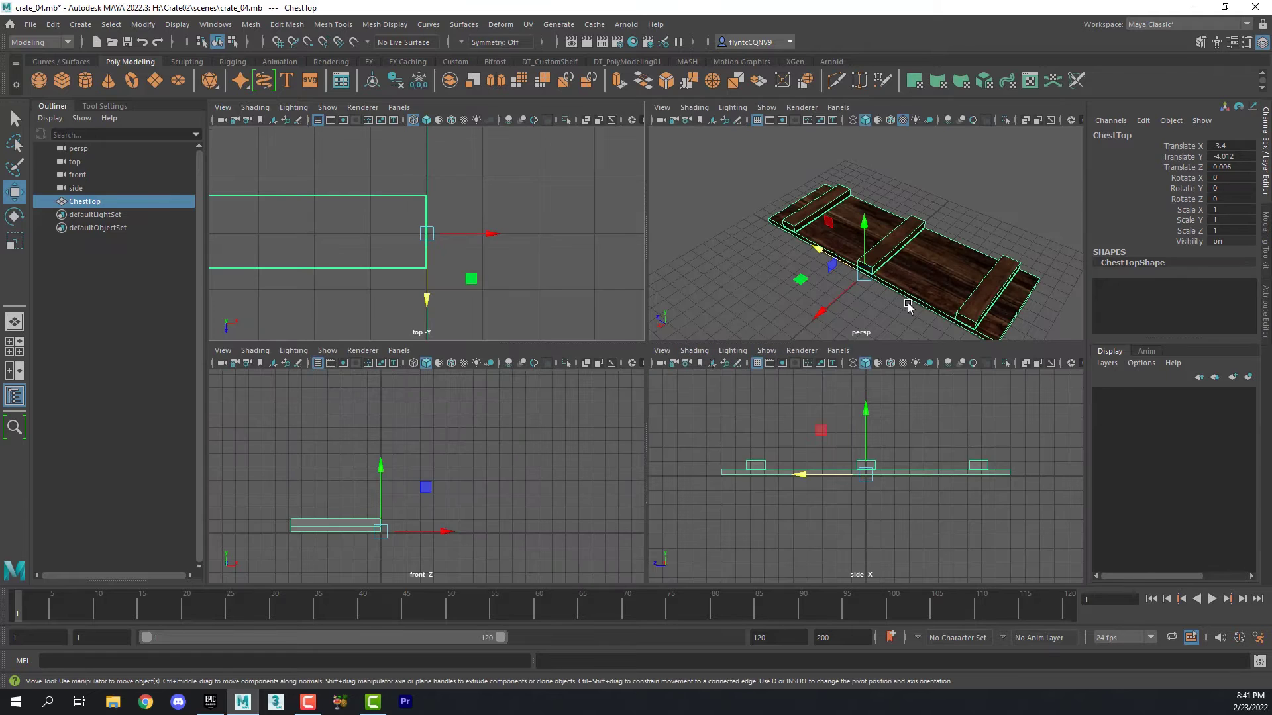
key(space)
alt+drag(735, 439, 761, 454)
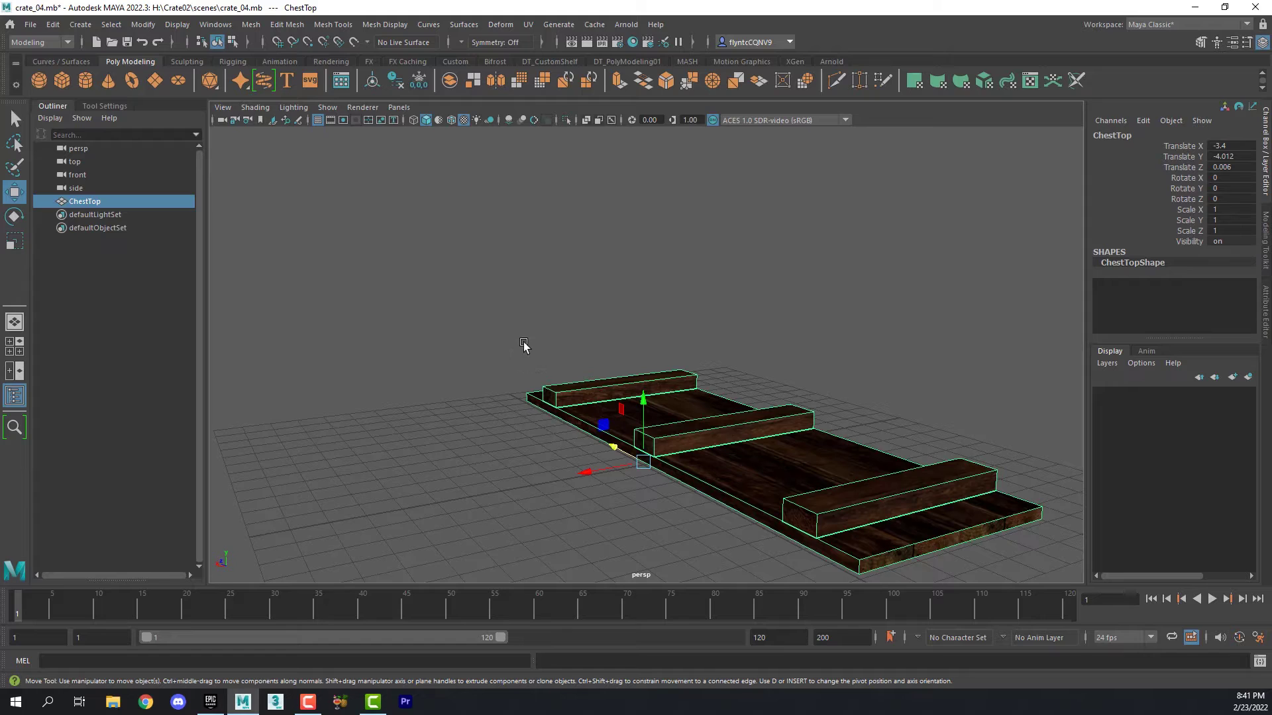
click(145, 23)
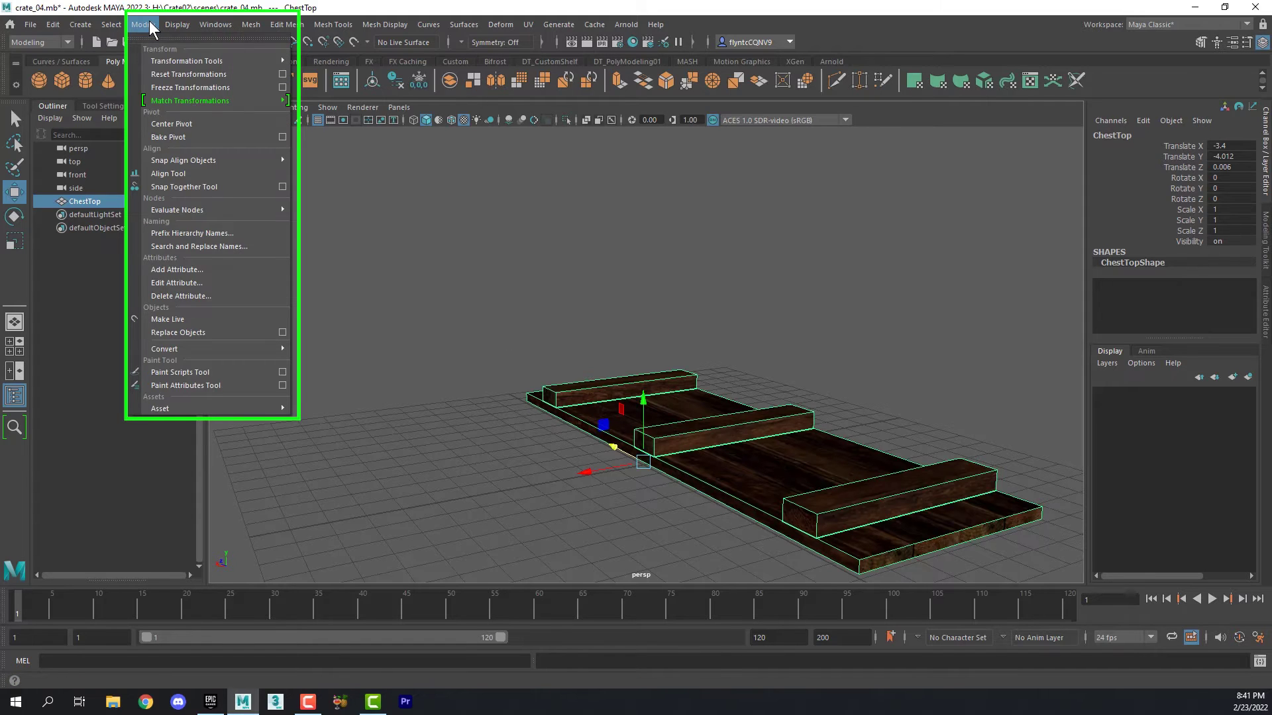
click(209, 138)
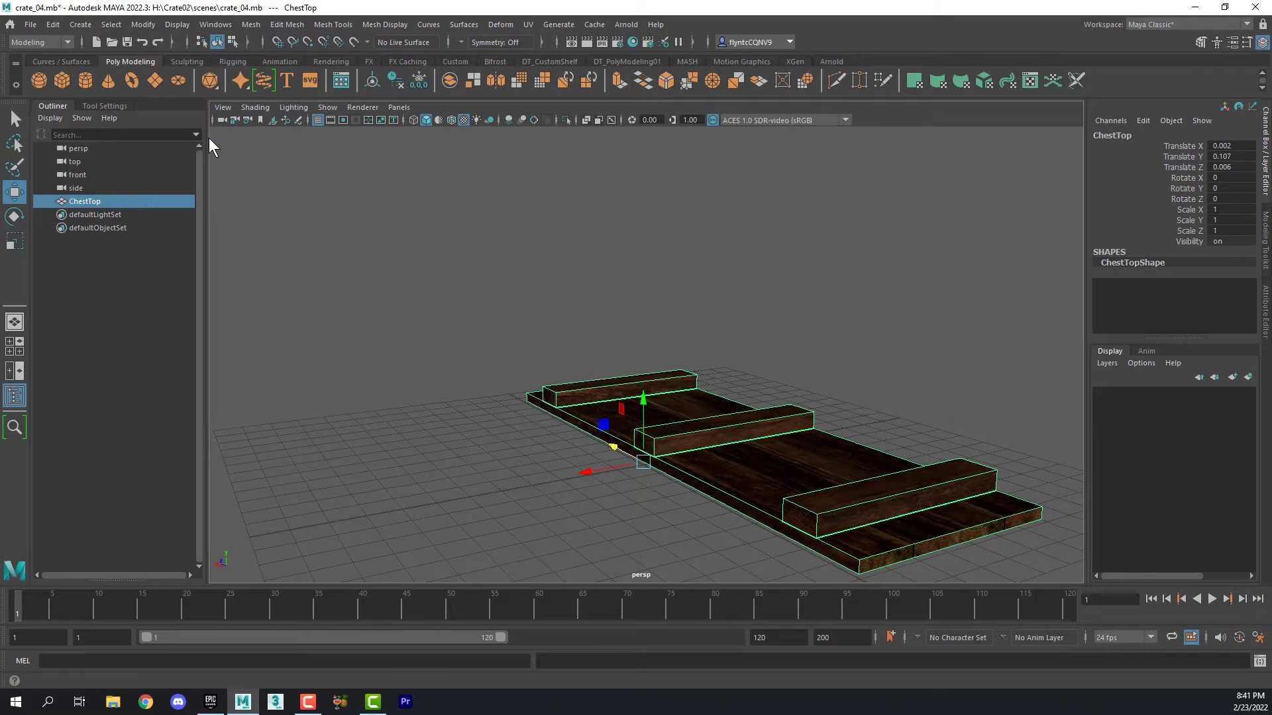
Freeze ChestTop's transformations so translate and rotate read 0 and scale 1.
click(144, 25)
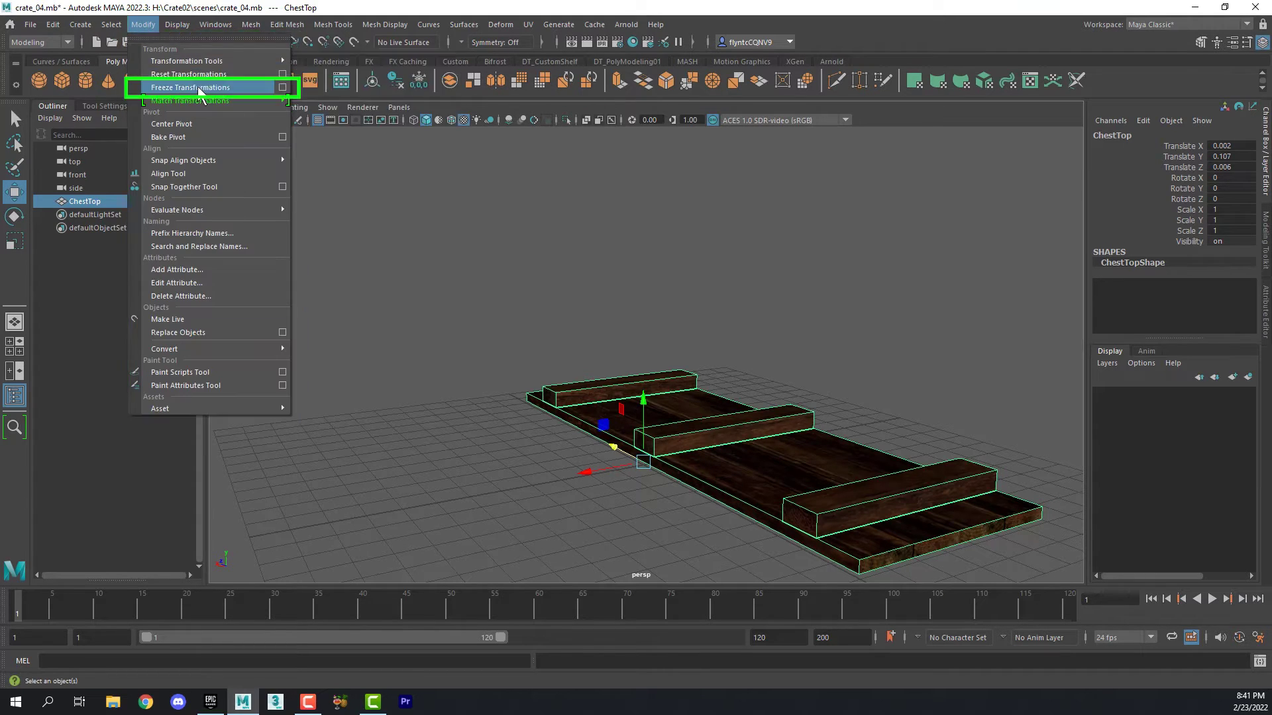
click(215, 86)
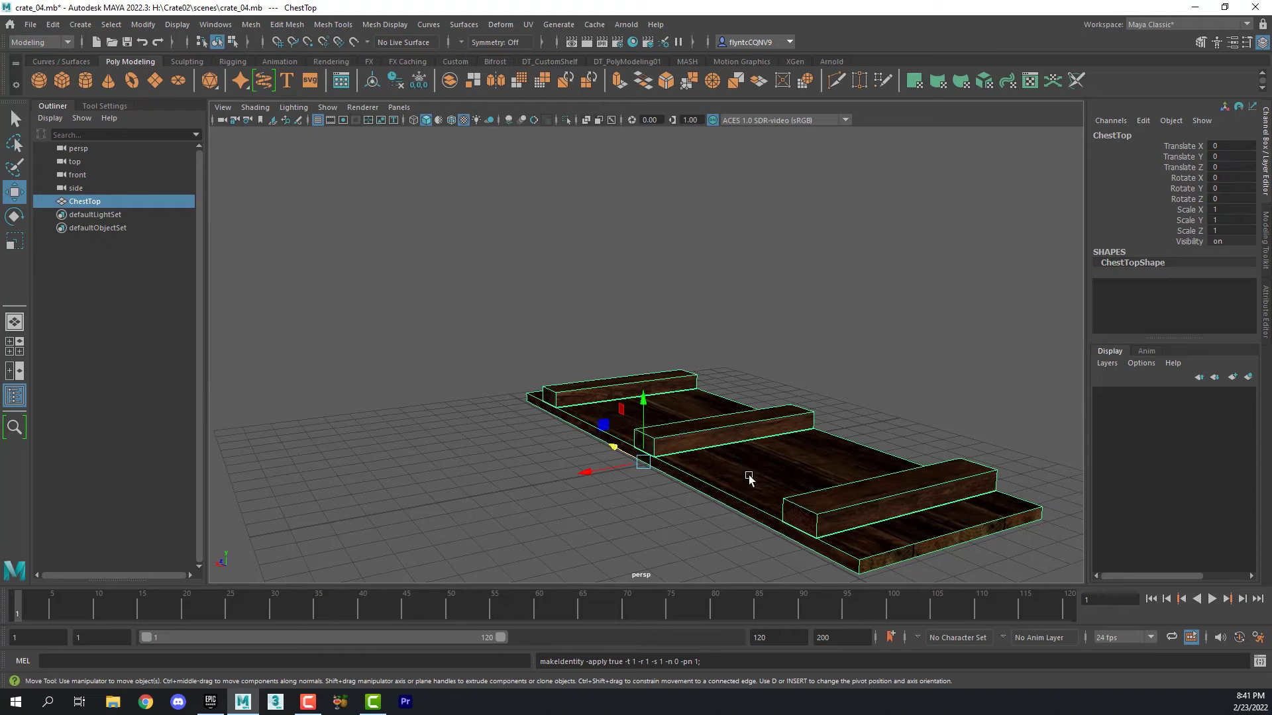
alt+drag(795, 470, 661, 474)
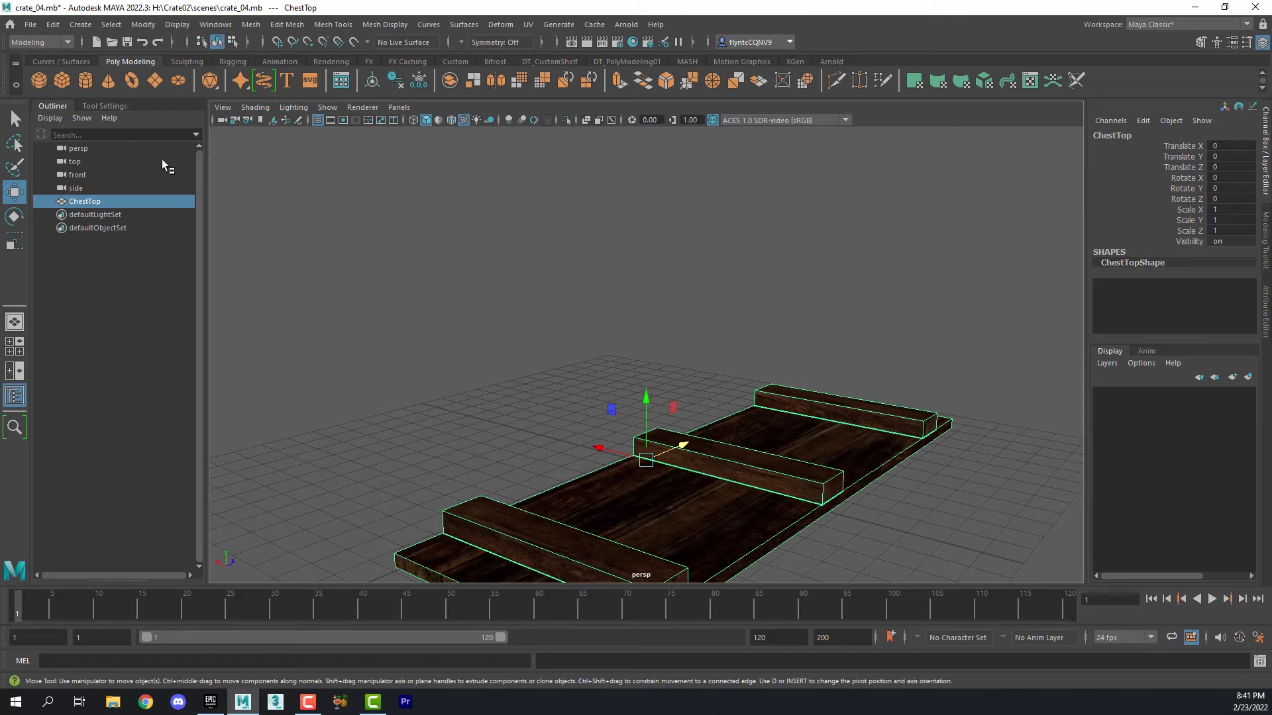
Export the selected ChestTop lid to the Desktop as the FBX file ChestTop_10.
click(30, 24)
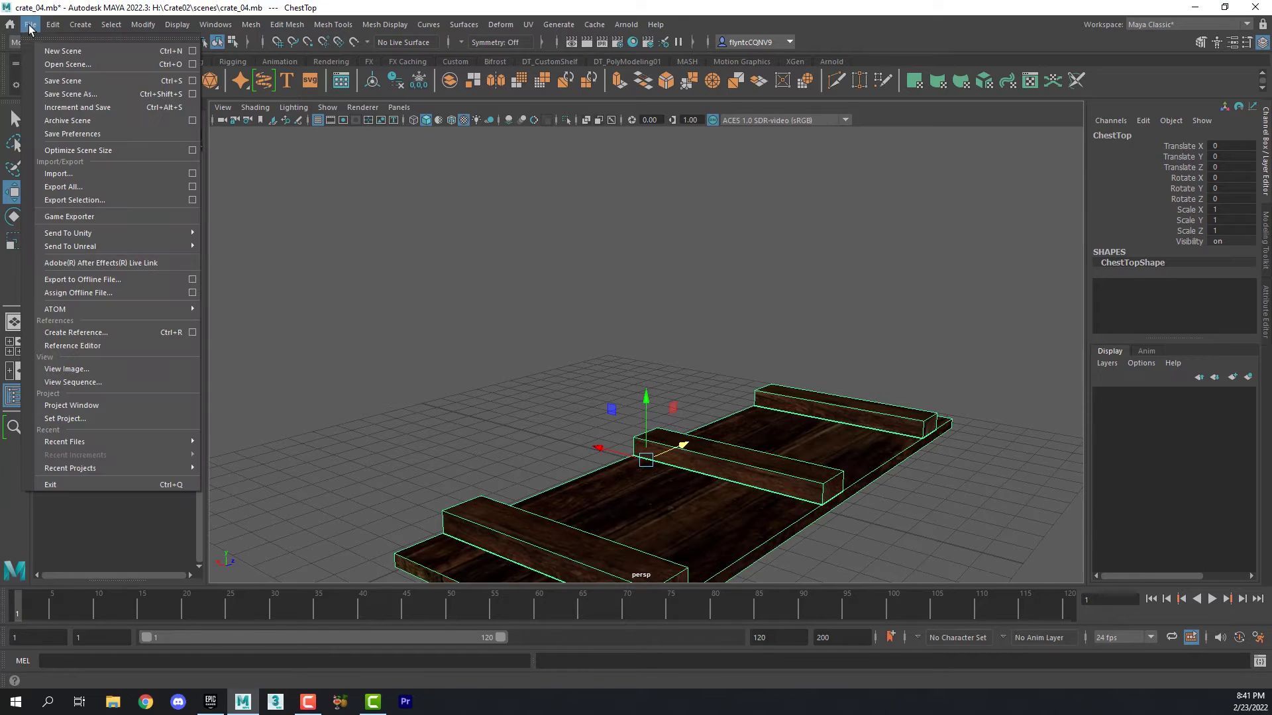
click(102, 200)
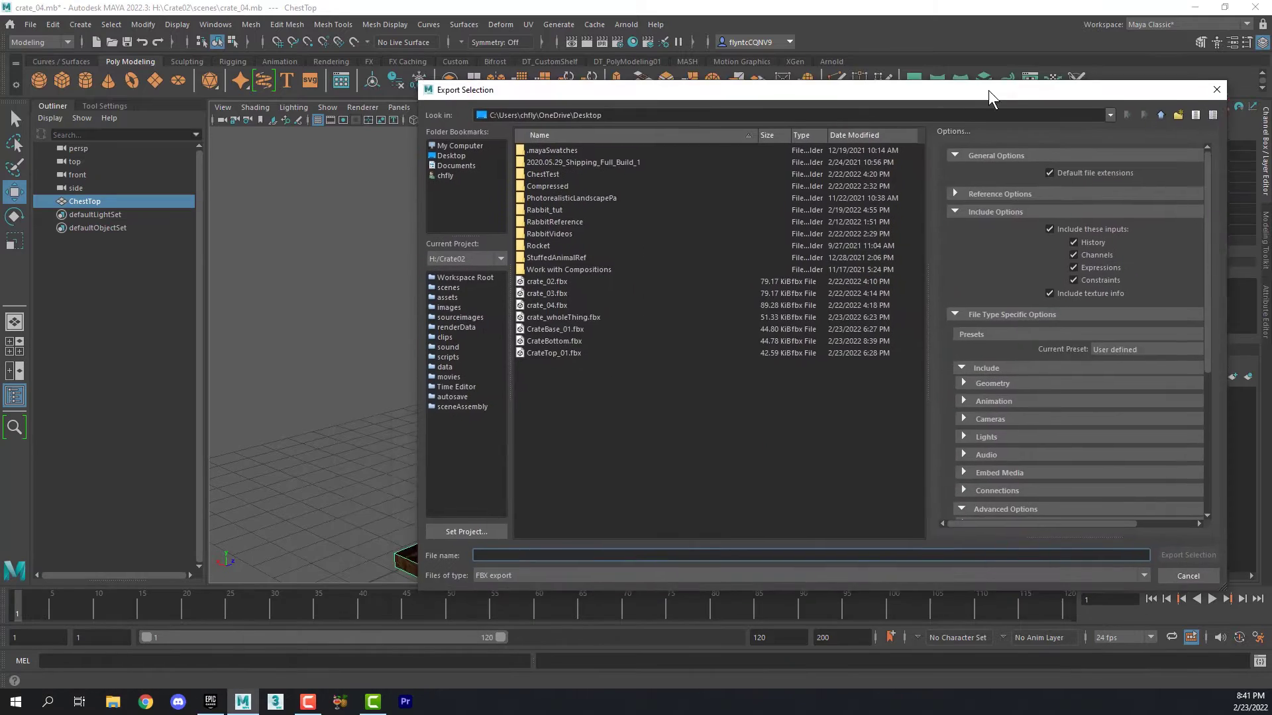
drag(988, 90, 791, 94)
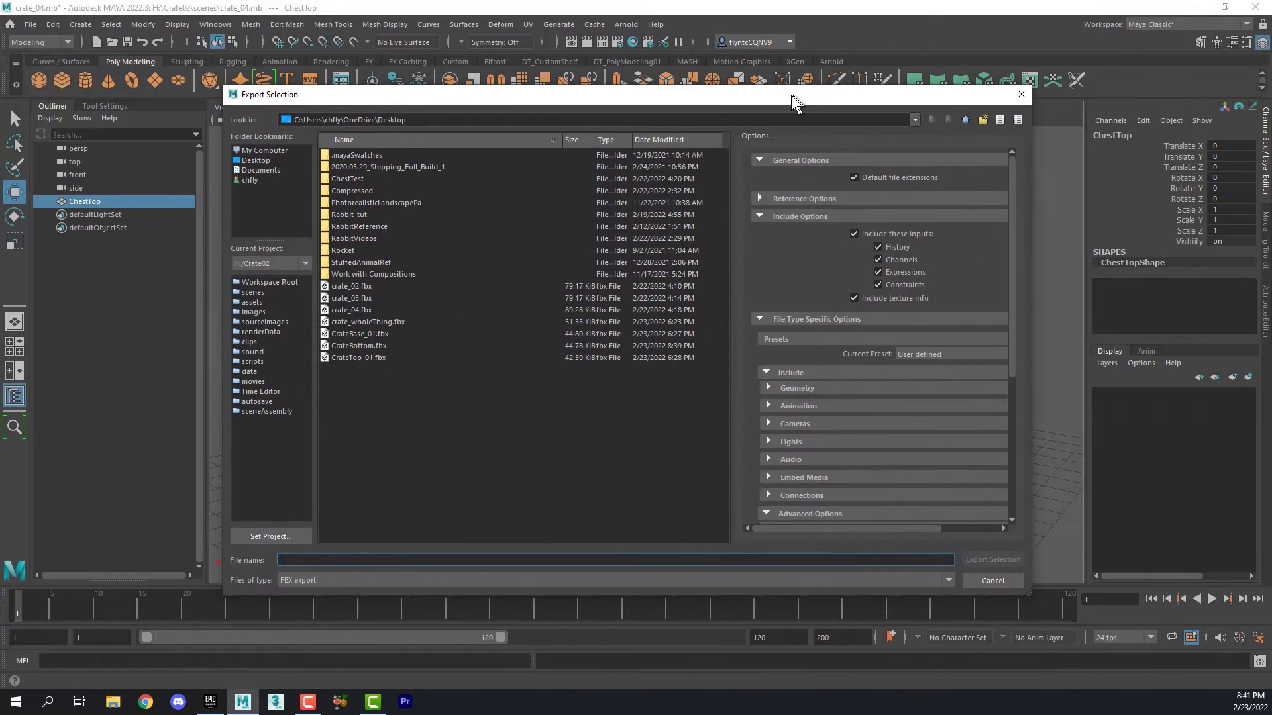
click(250, 162)
click(322, 559)
text(ChestTop_10)
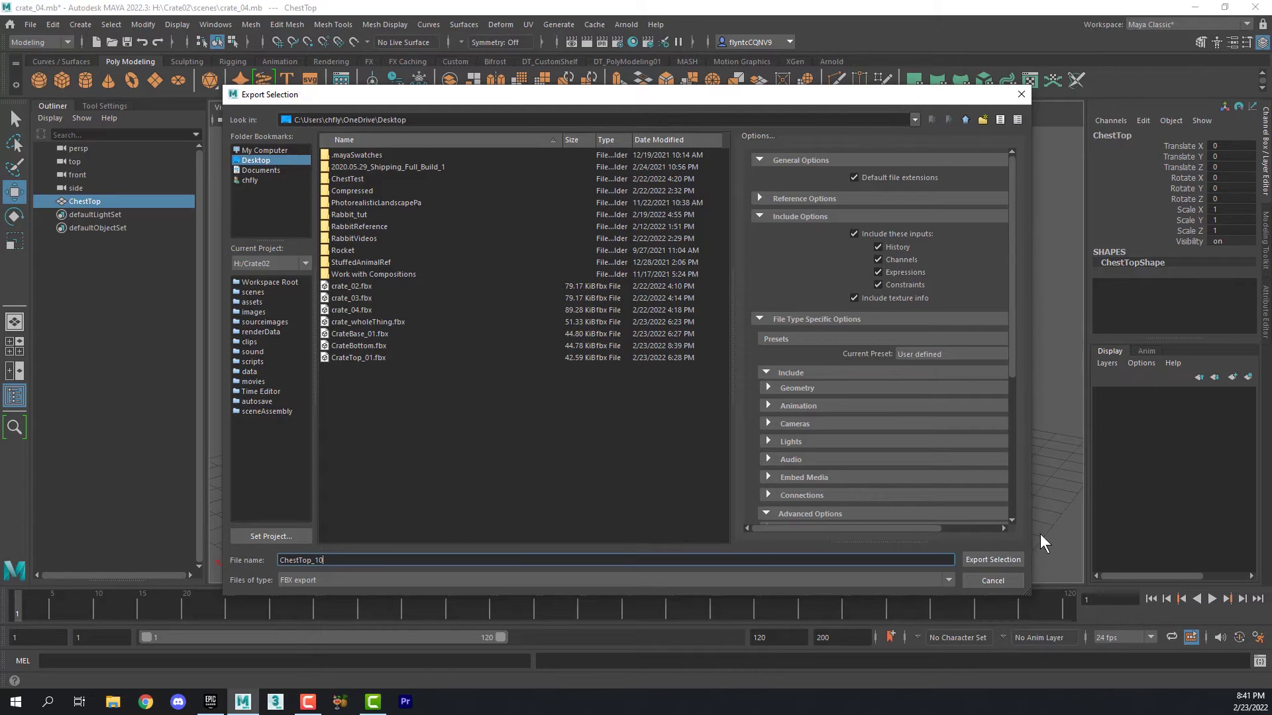
click(992, 559)
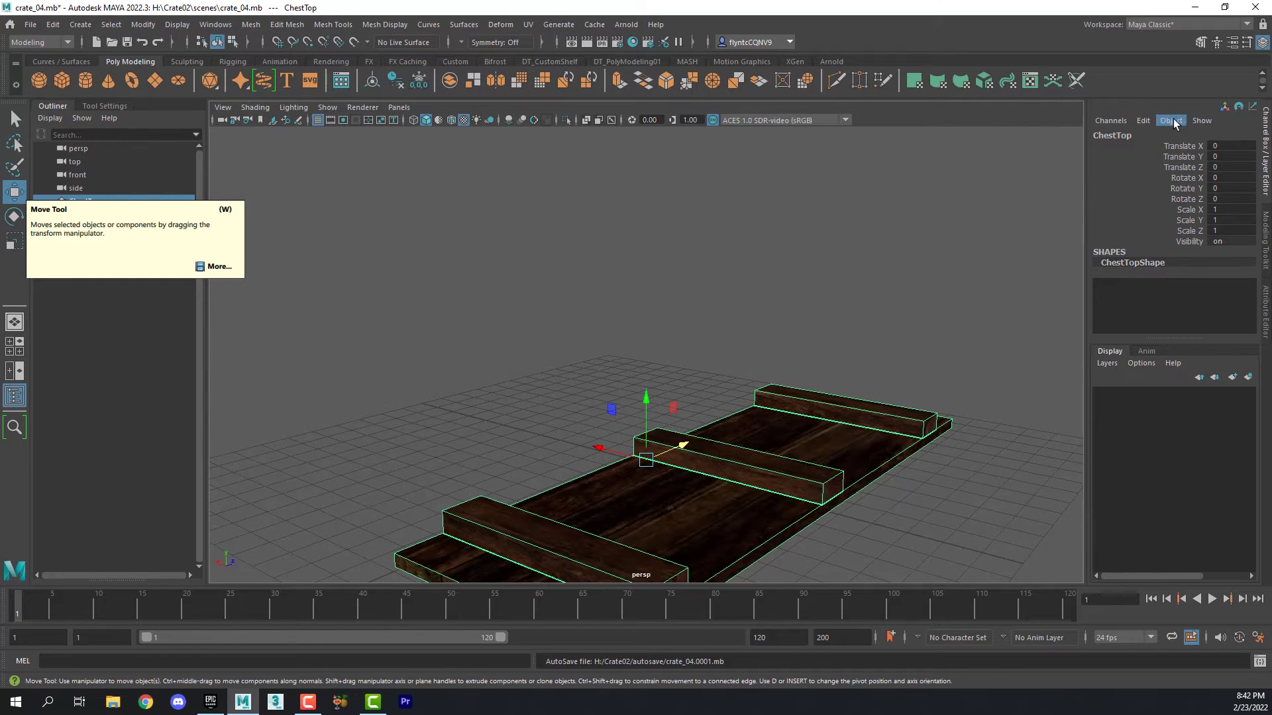
Quit Maya without saving, then delete the ChestTop_10 and CrateBottom files from the desktop.
click(1254, 7)
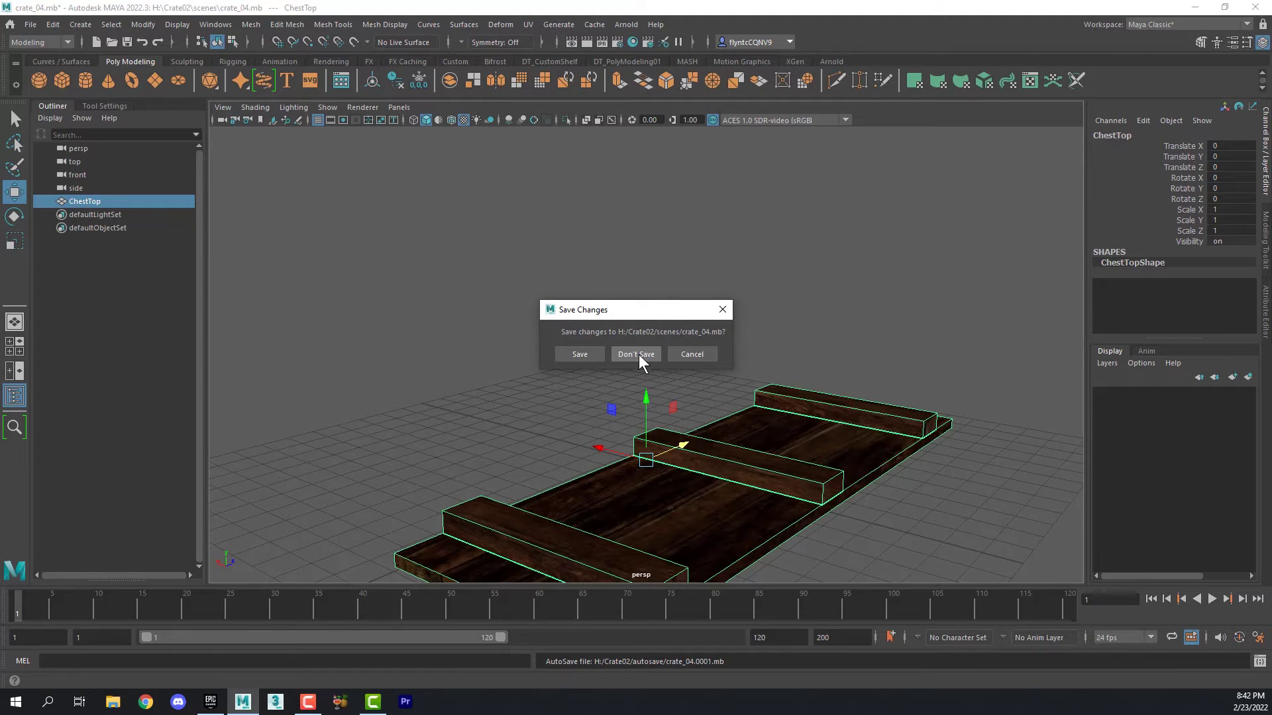
click(635, 355)
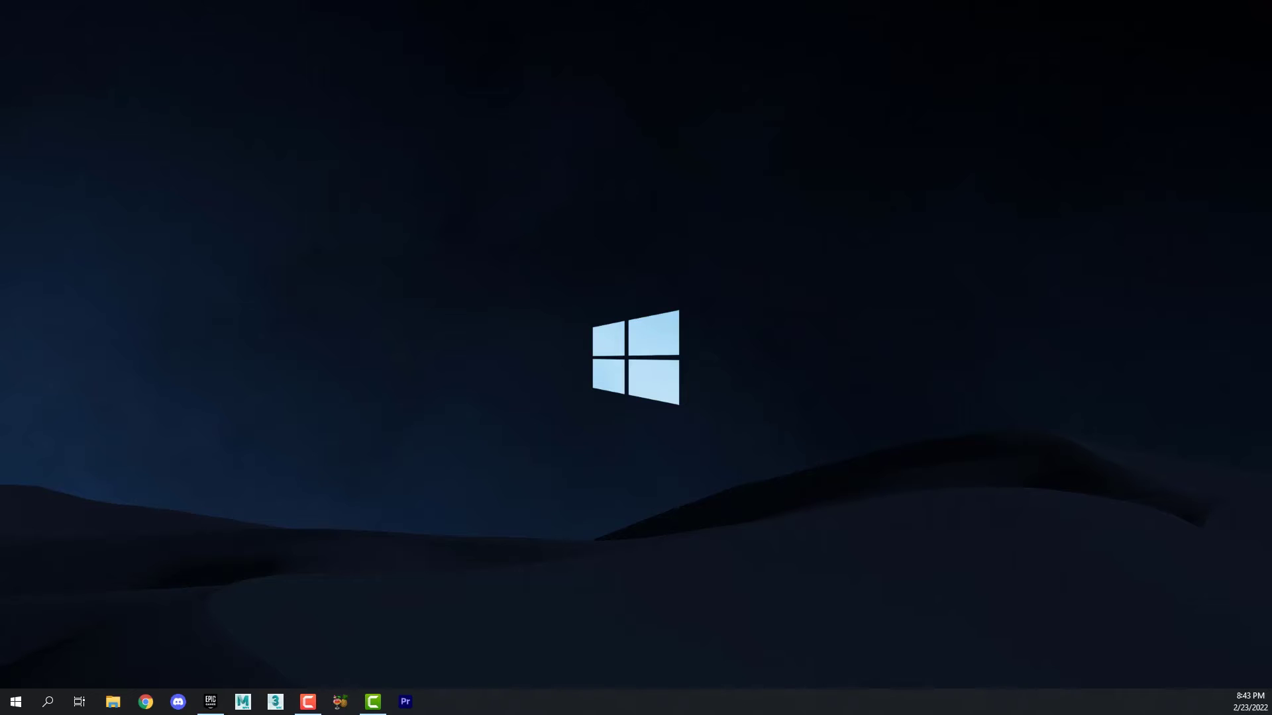
drag(33, 568, 373, 225)
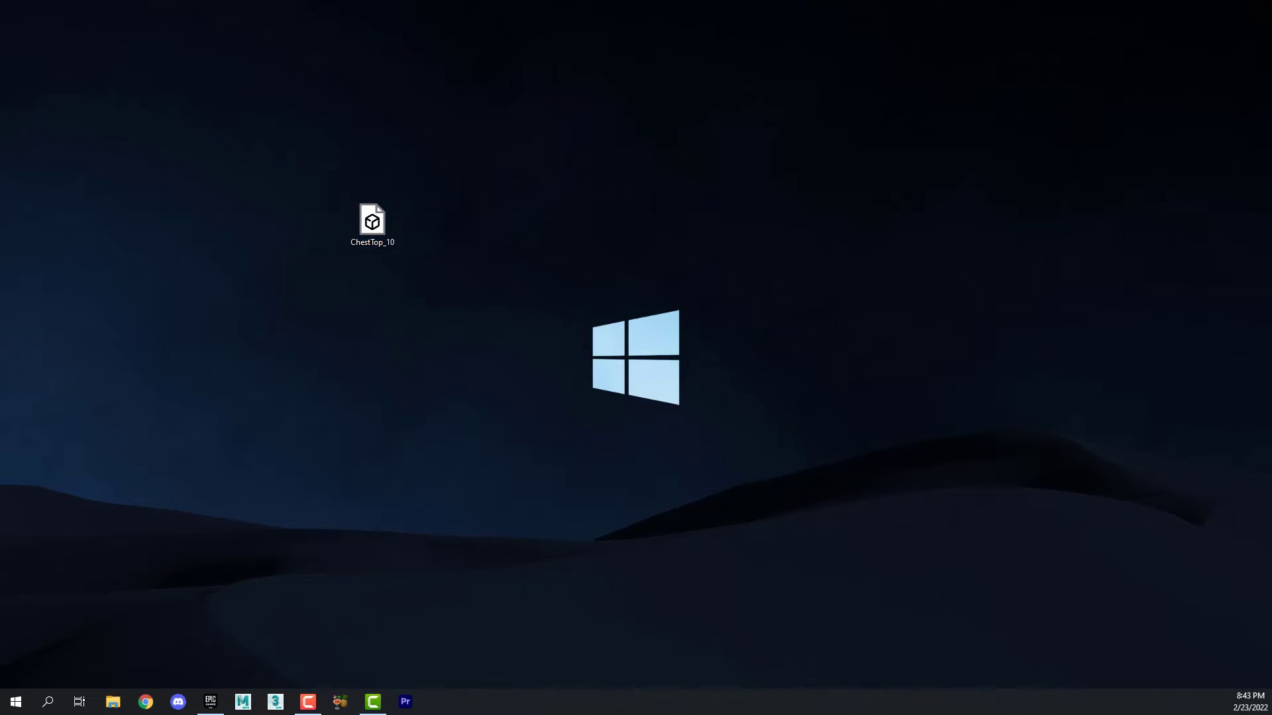
drag(0, 264, 375, 277)
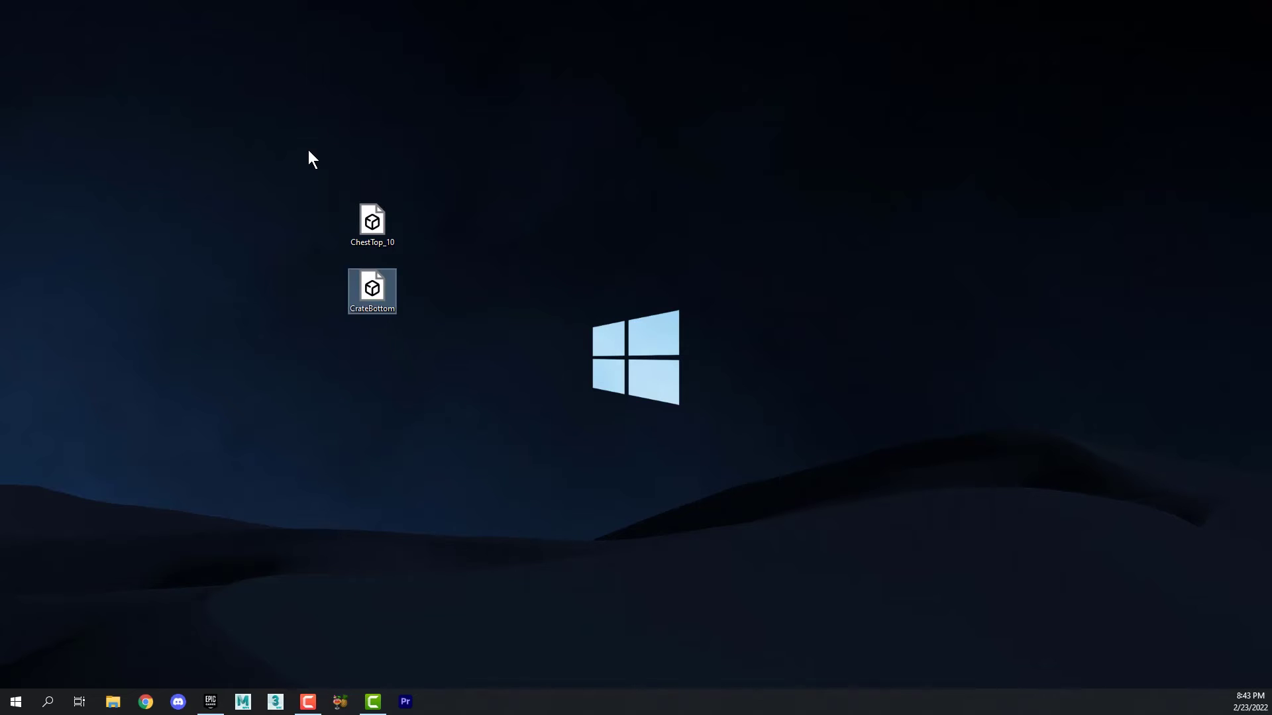
drag(309, 159, 508, 394)
drag(381, 224, 17, 36)
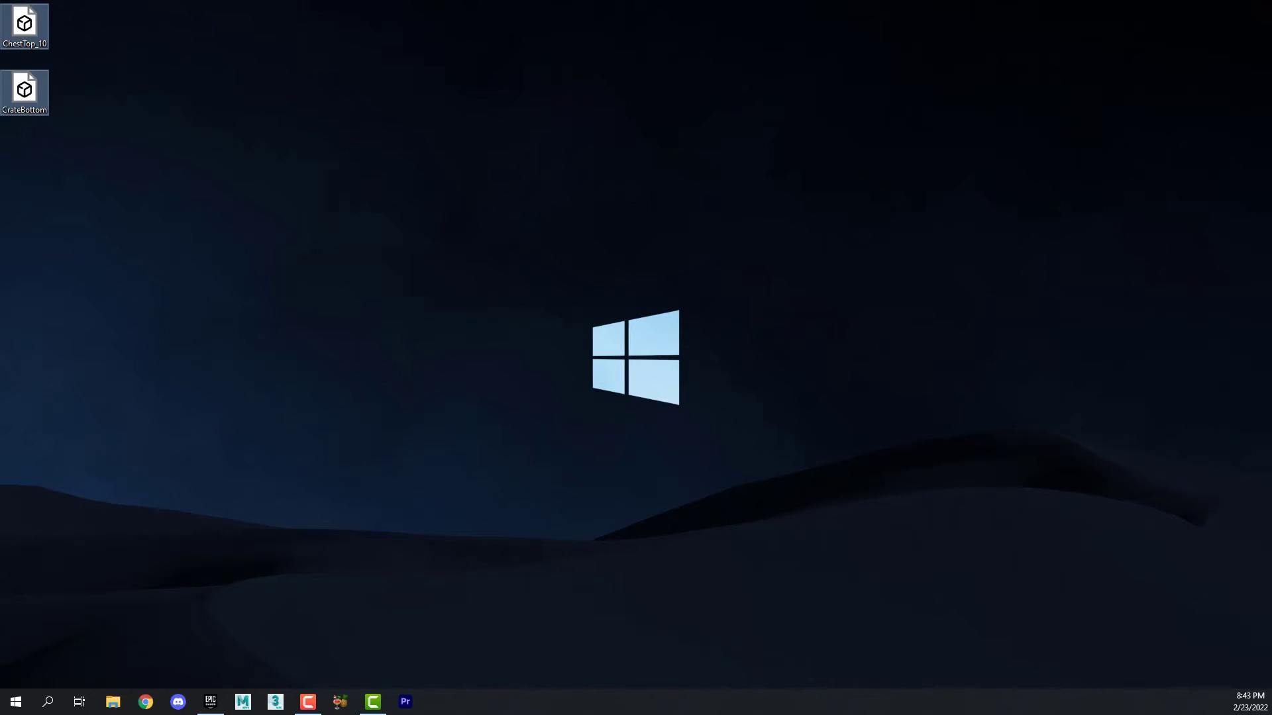
key(Delete)
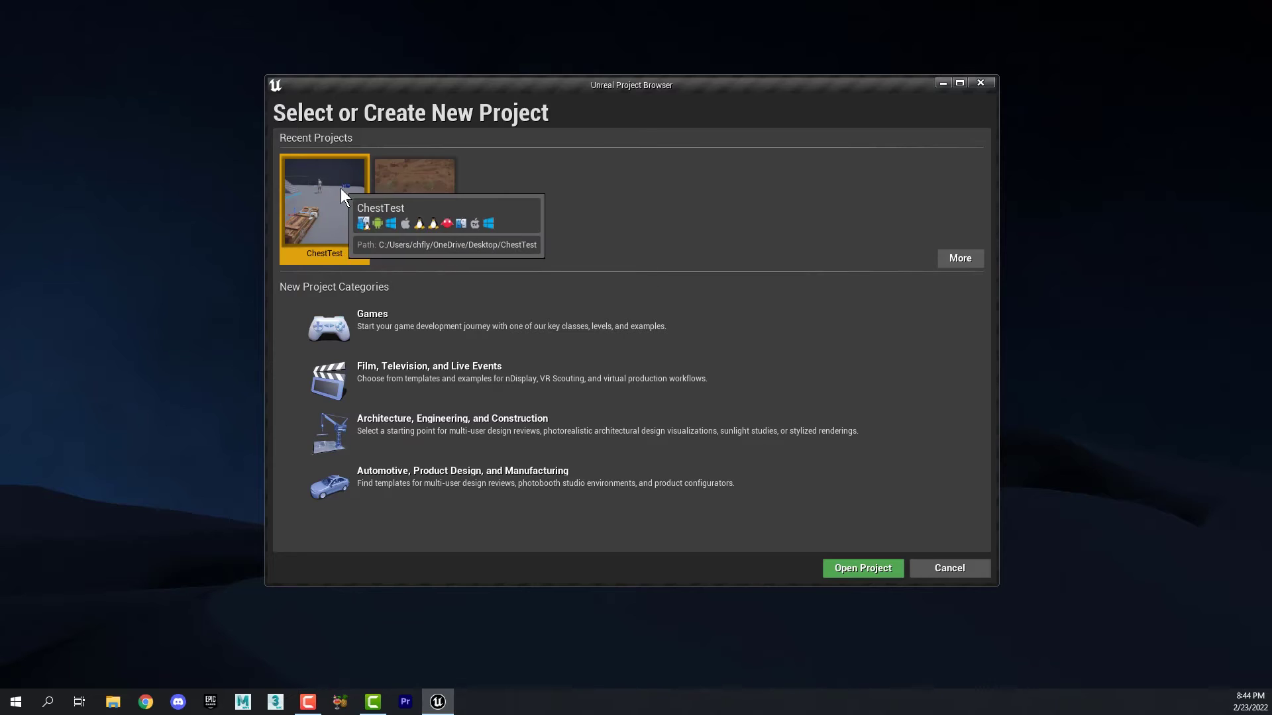
Create a Third Person game project named Chest_04 from the Games category.
click(427, 324)
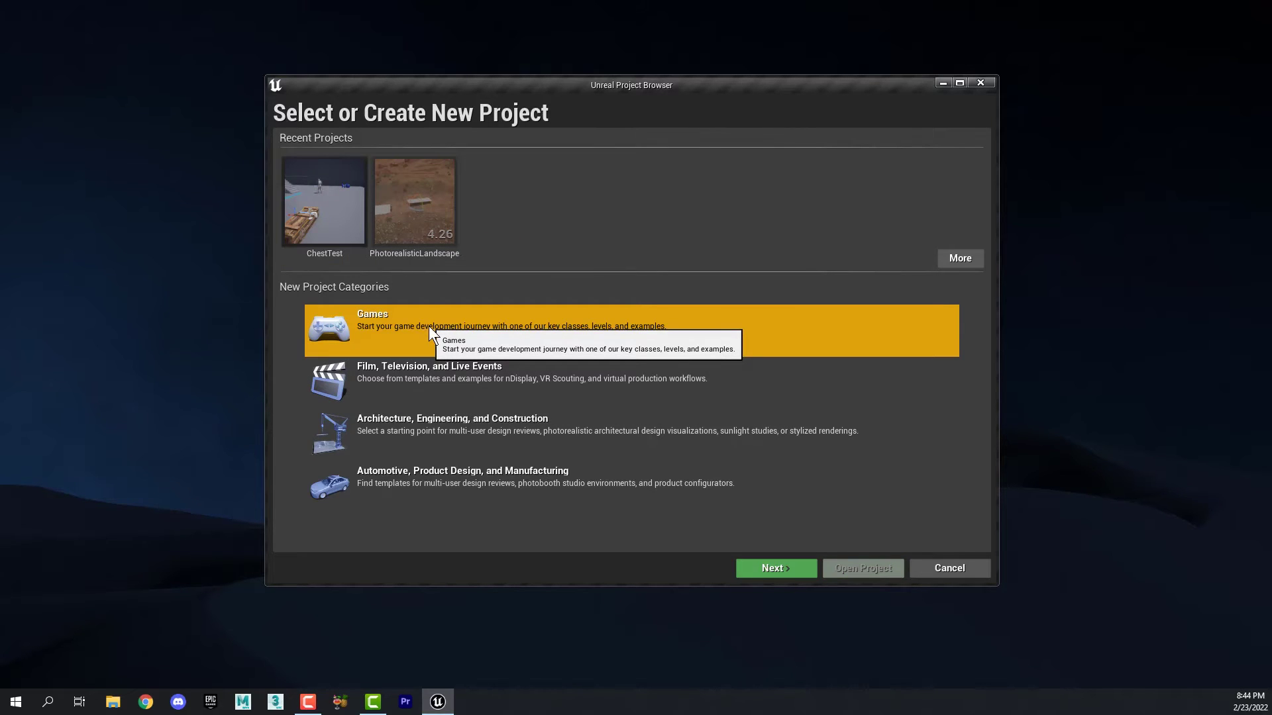
click(786, 570)
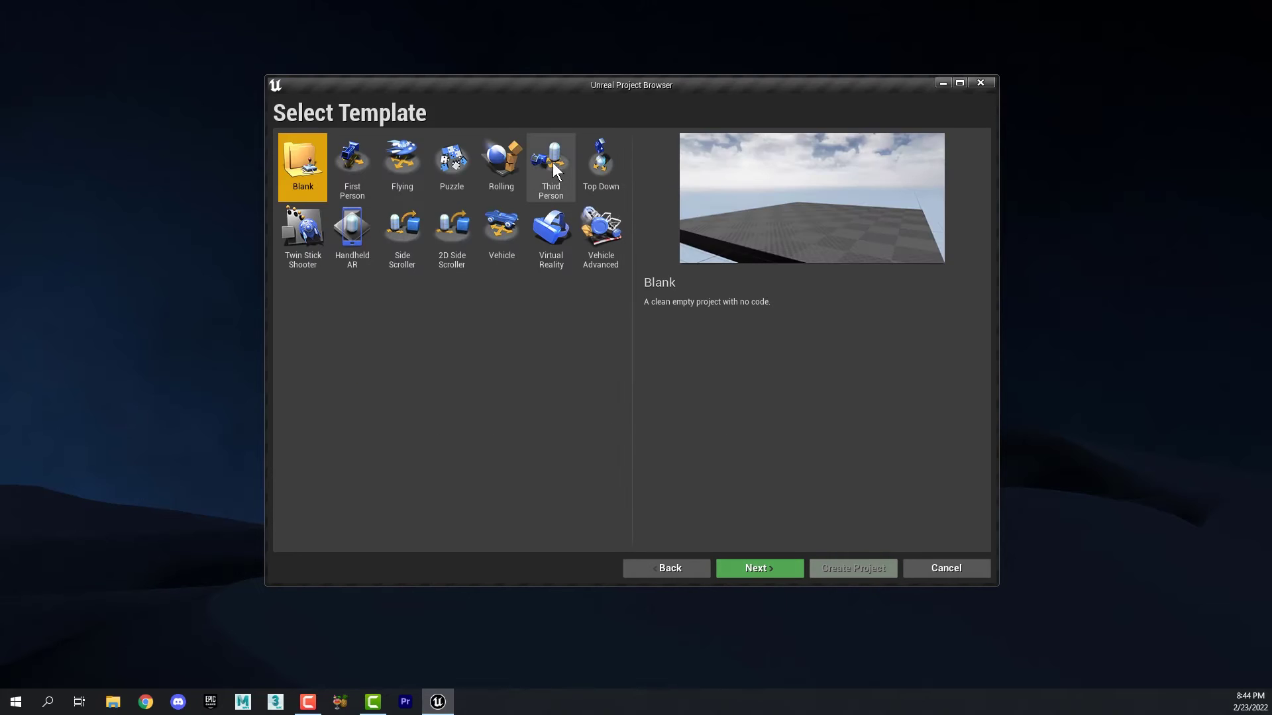
click(553, 163)
click(766, 570)
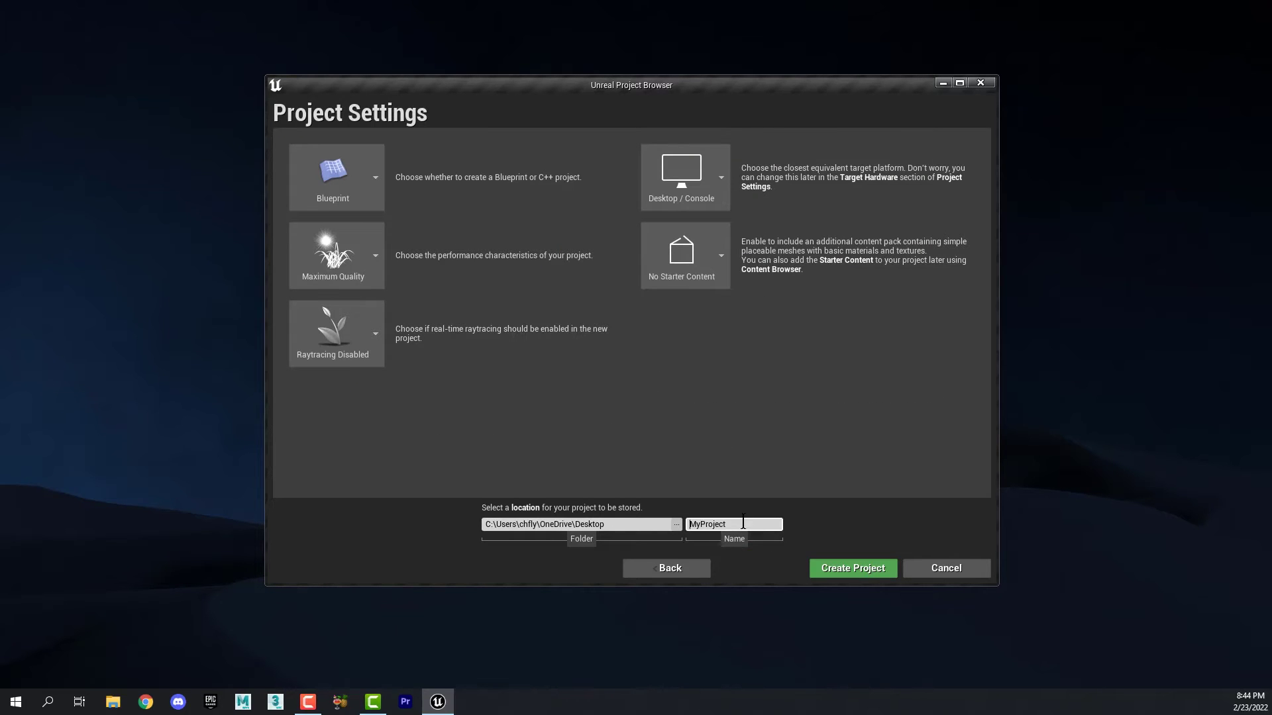
click(728, 524)
text(Chest_04)
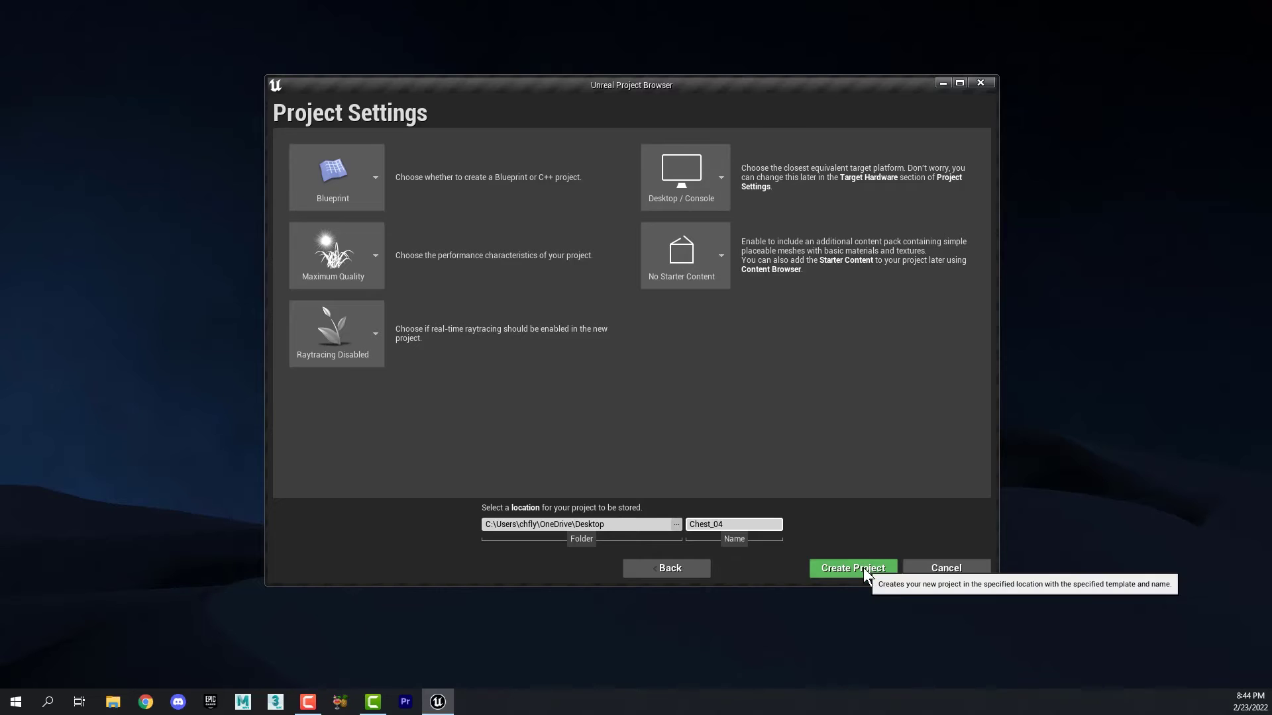
click(864, 567)
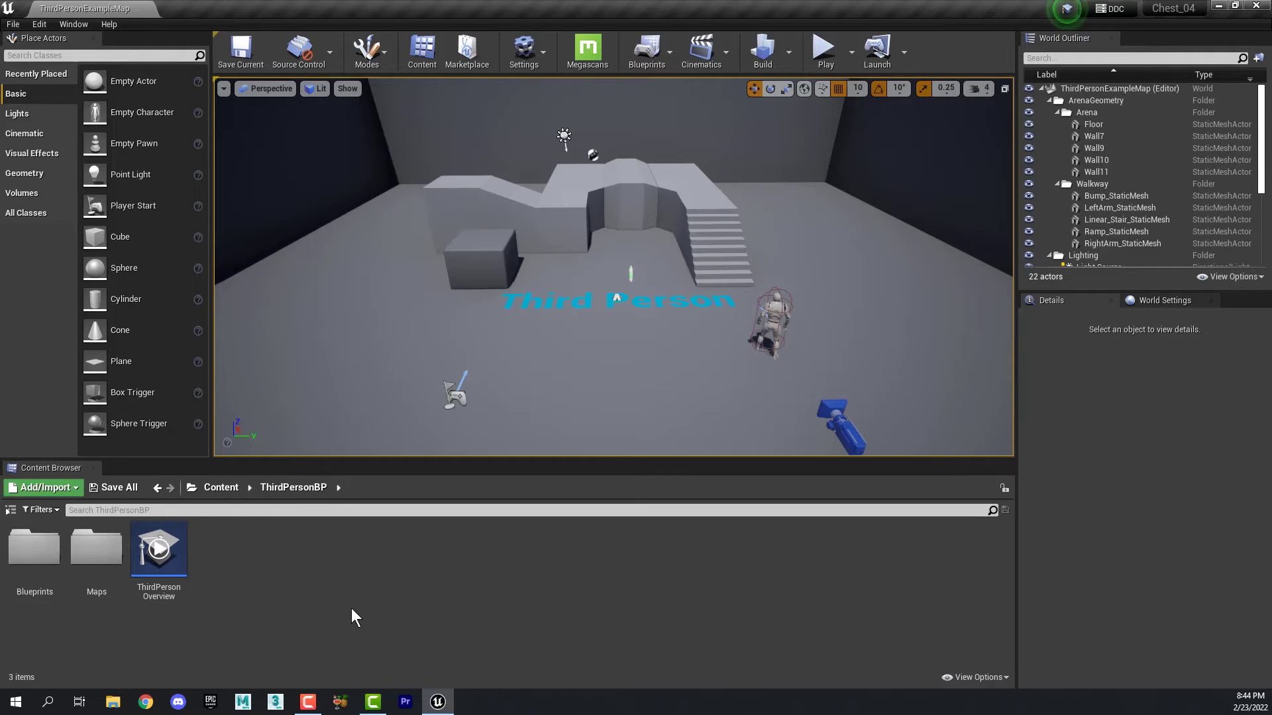
Choose CrateBottom and CrateTop_01 from the Desktop for import into the Content root.
click(226, 488)
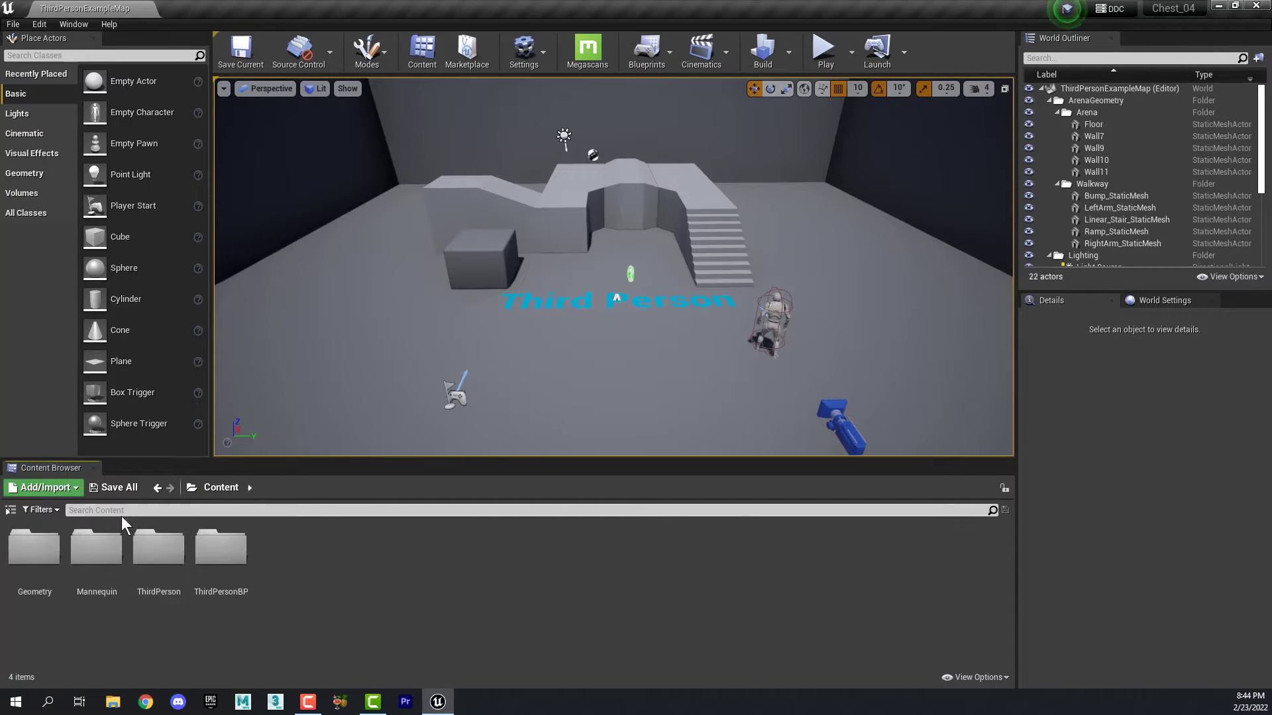
click(45, 487)
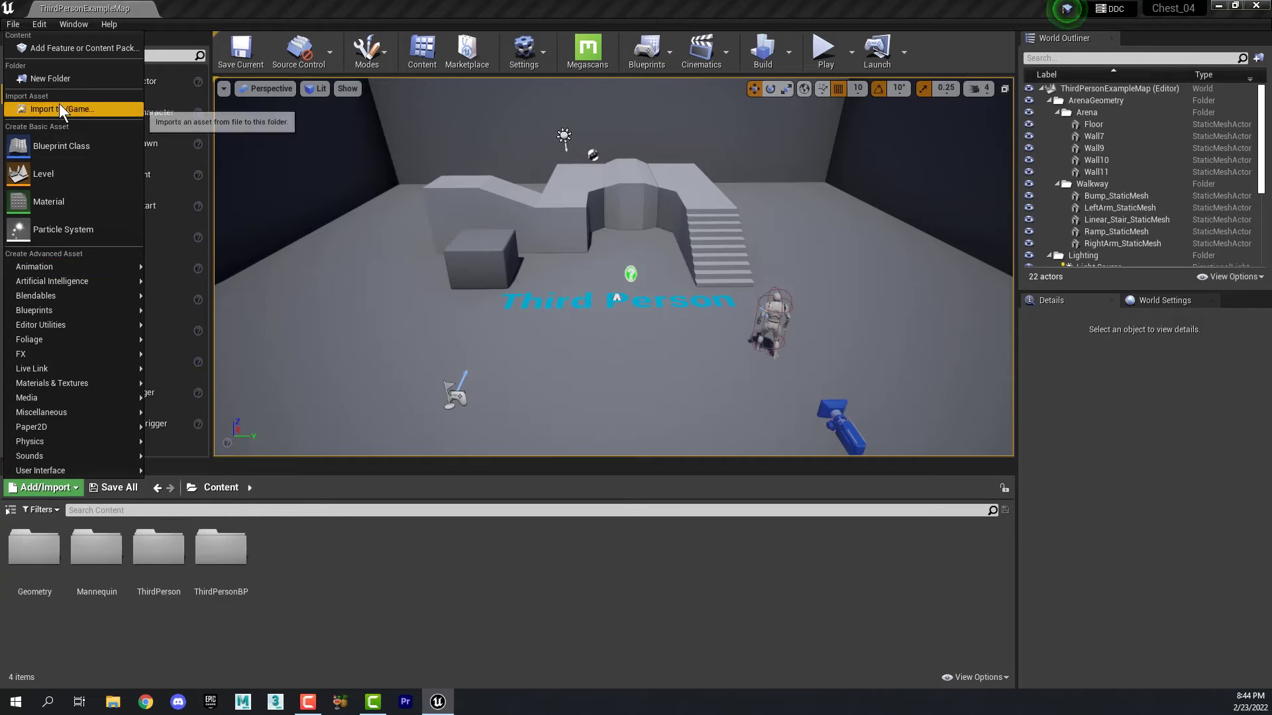
click(76, 109)
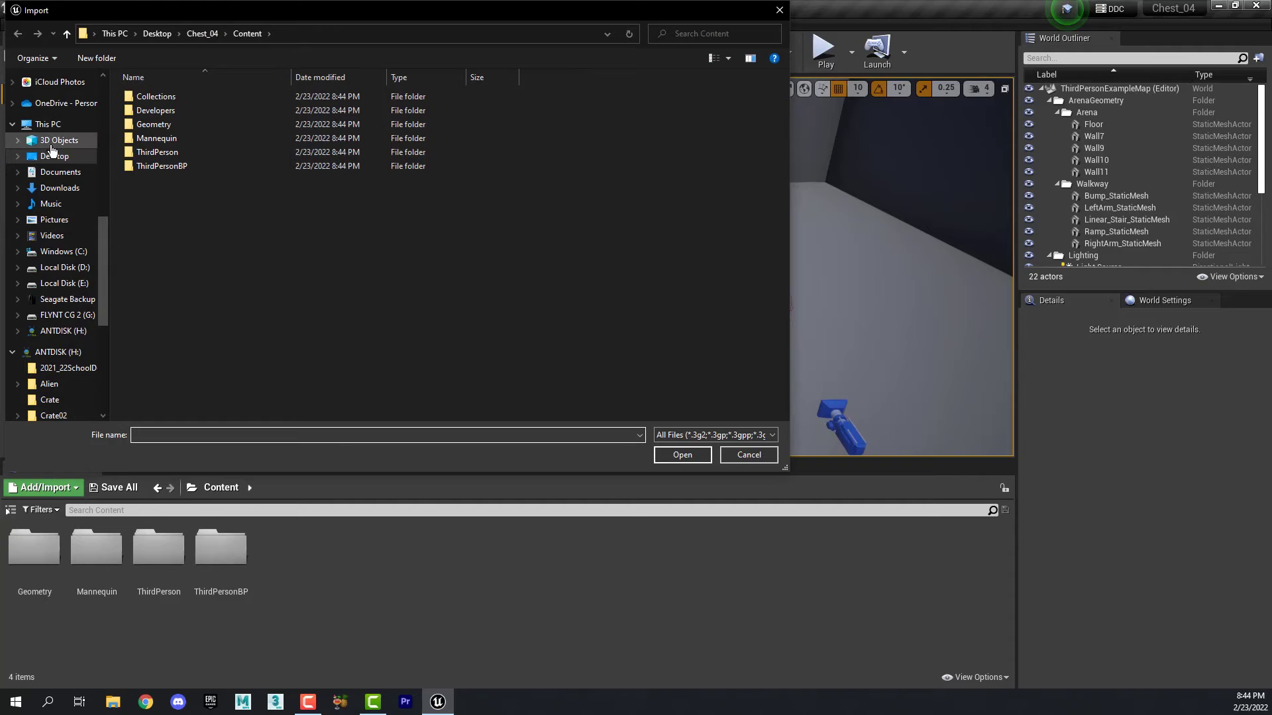
click(54, 157)
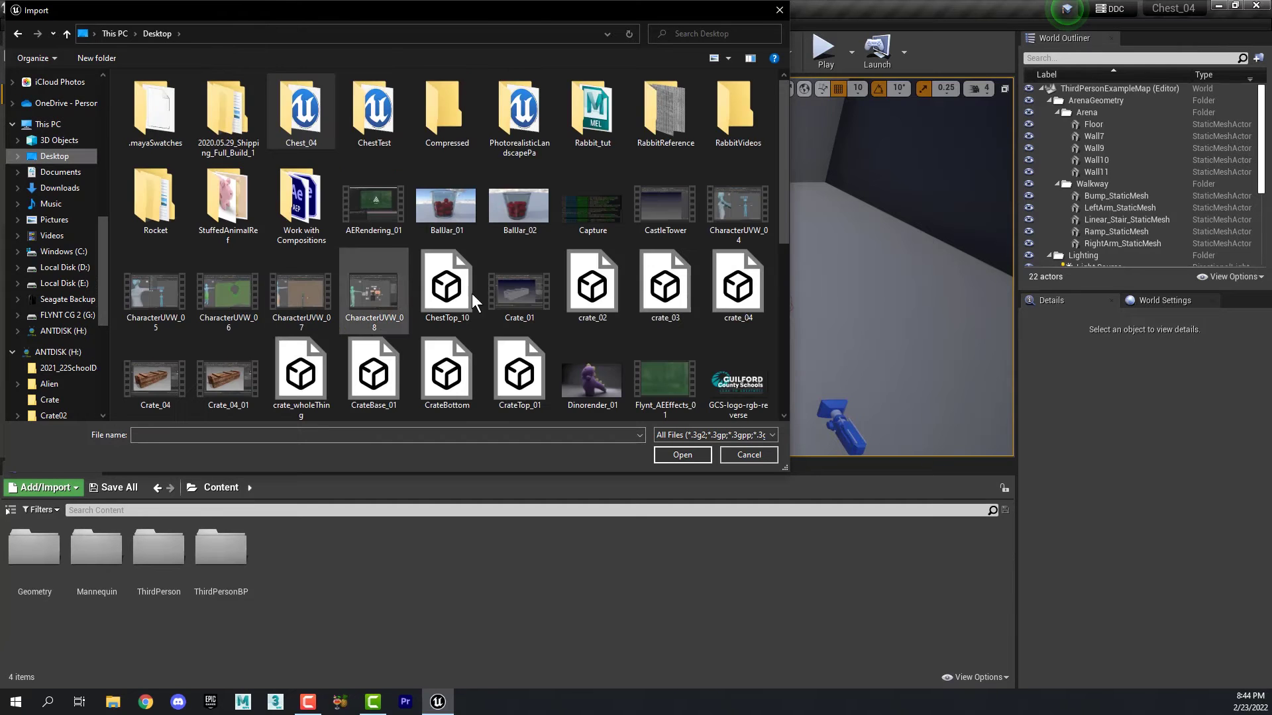
scroll(652, 305, down, 2)
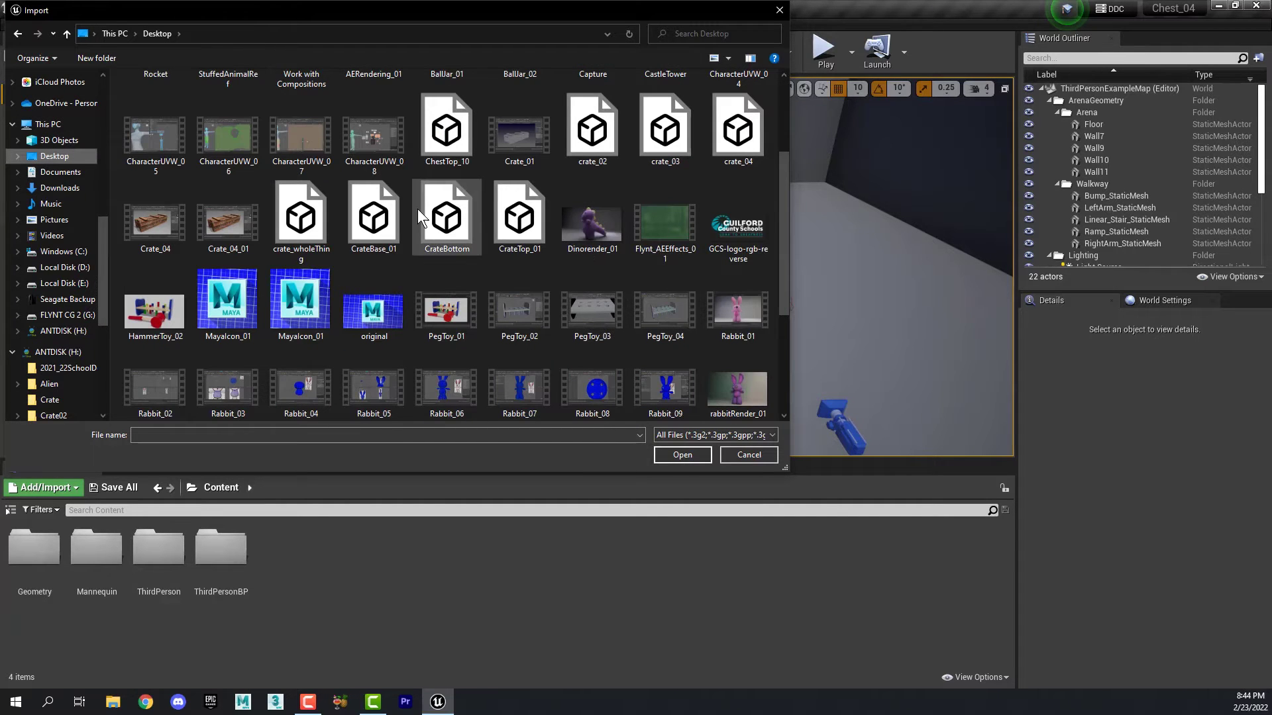
click(432, 219)
ctrl+click(520, 218)
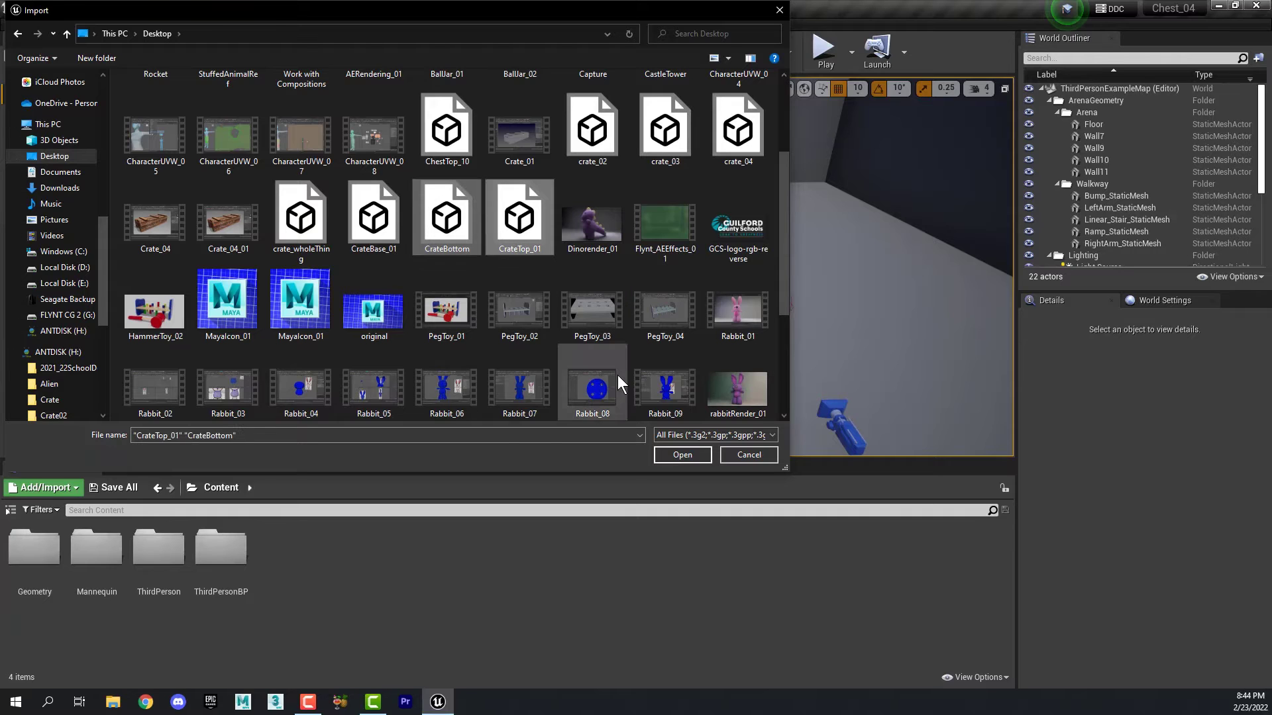
click(682, 455)
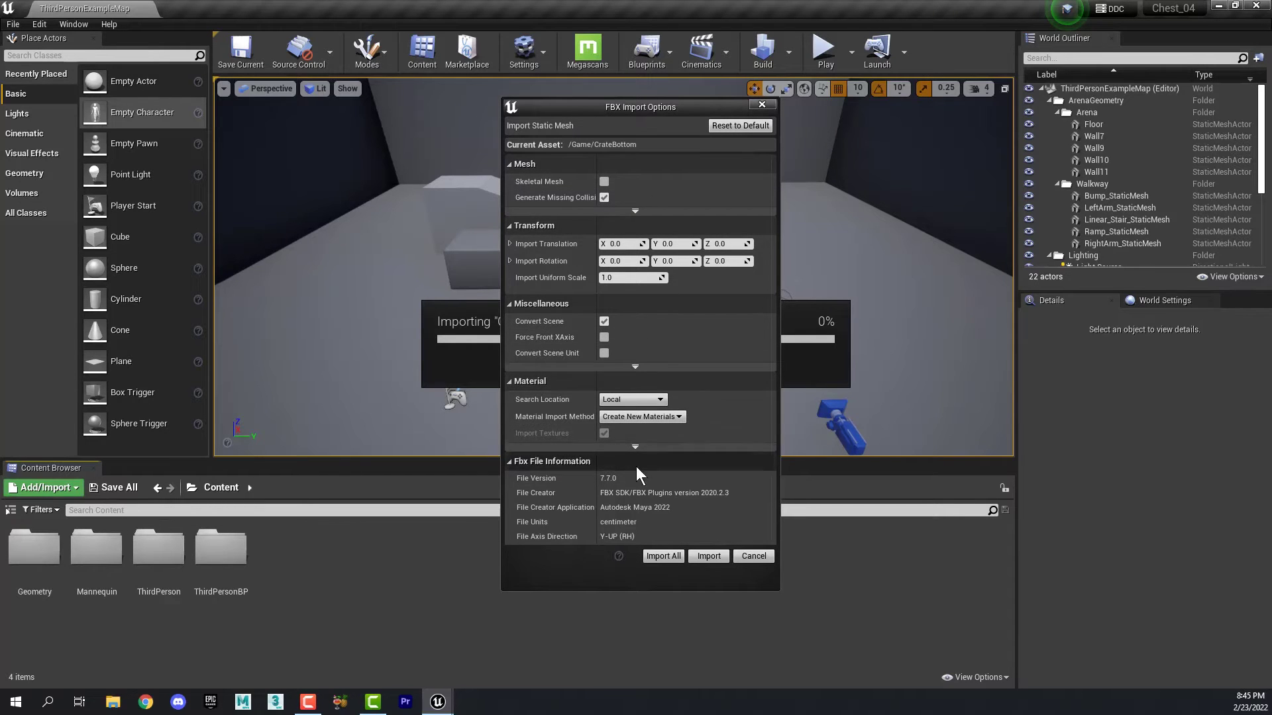
Import all files with the default settings and drag CrateTop_01 into the level.
click(663, 559)
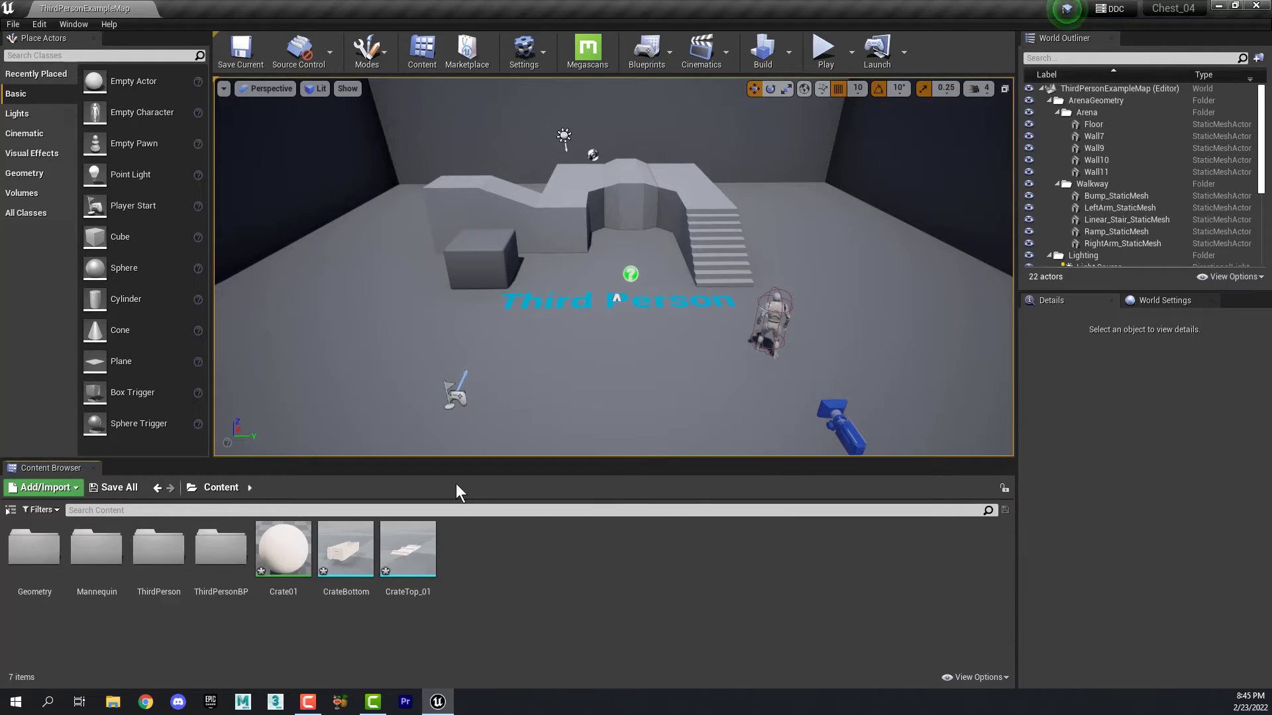
mouse_move(421, 566)
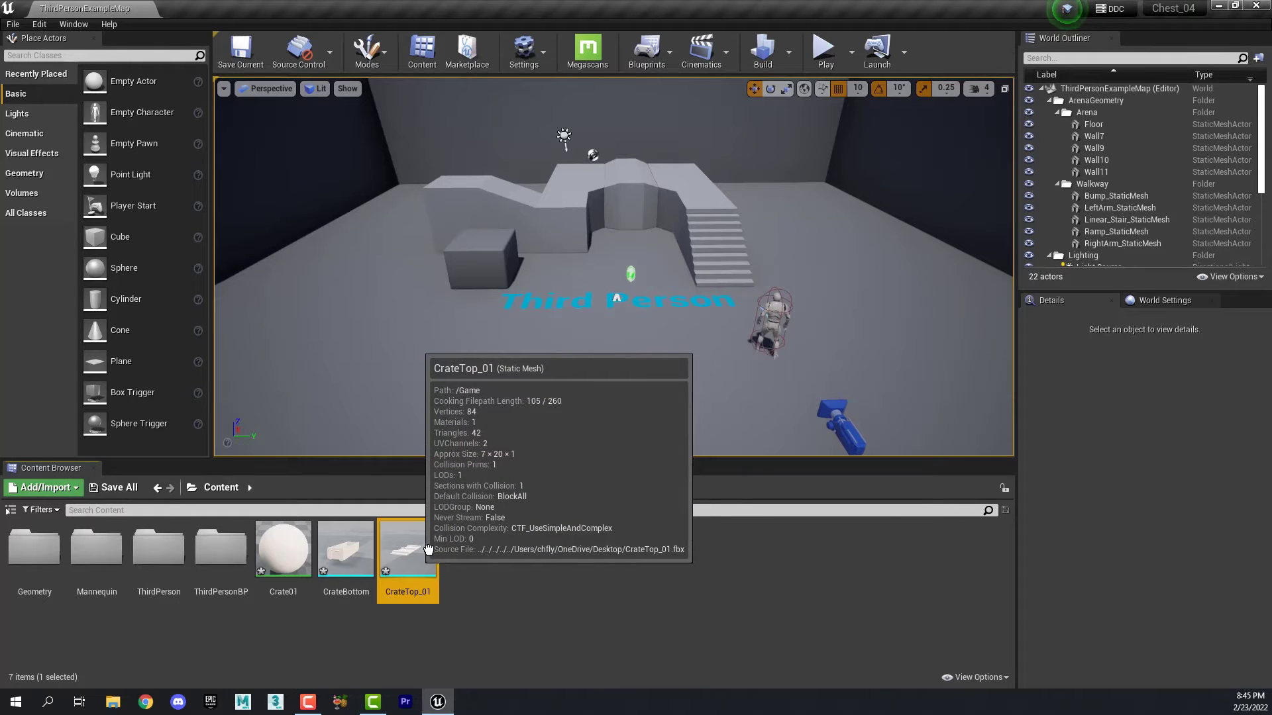
click(419, 559)
drag(447, 538, 567, 378)
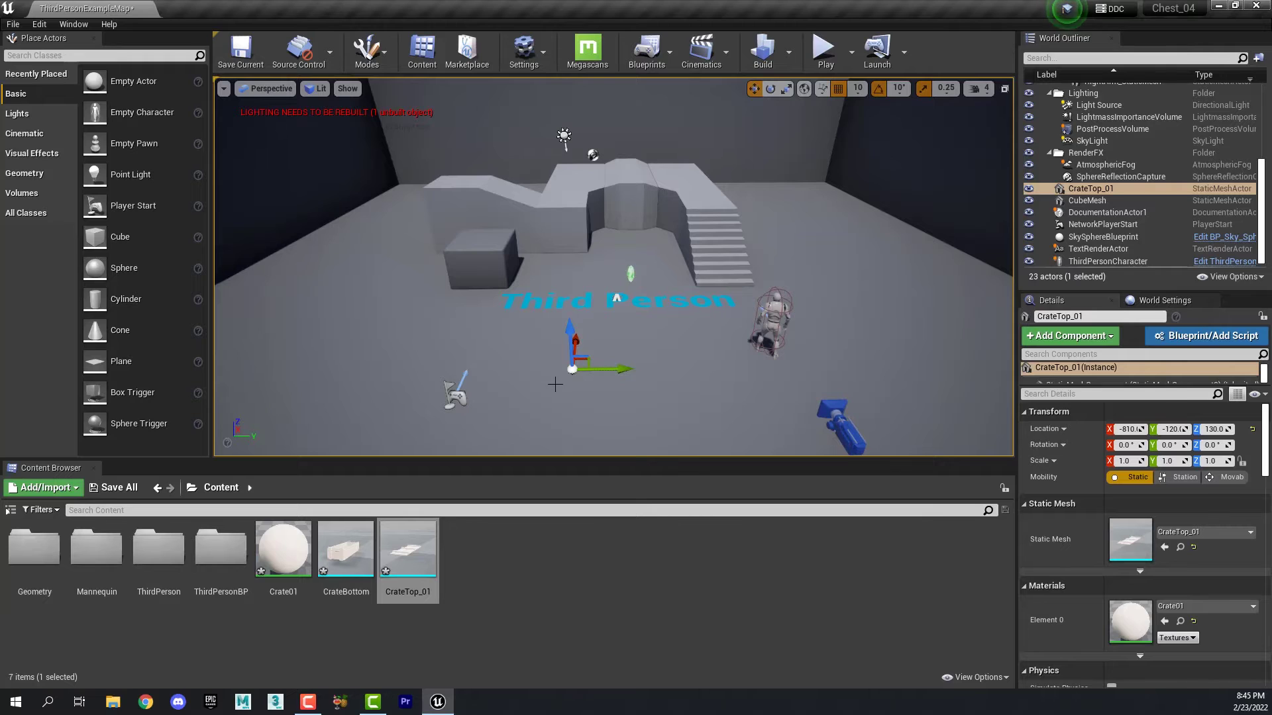
Scale the trial lid up, then undo the scaling and delete it from the level.
right_drag(555, 385, 555, 383)
key(r)
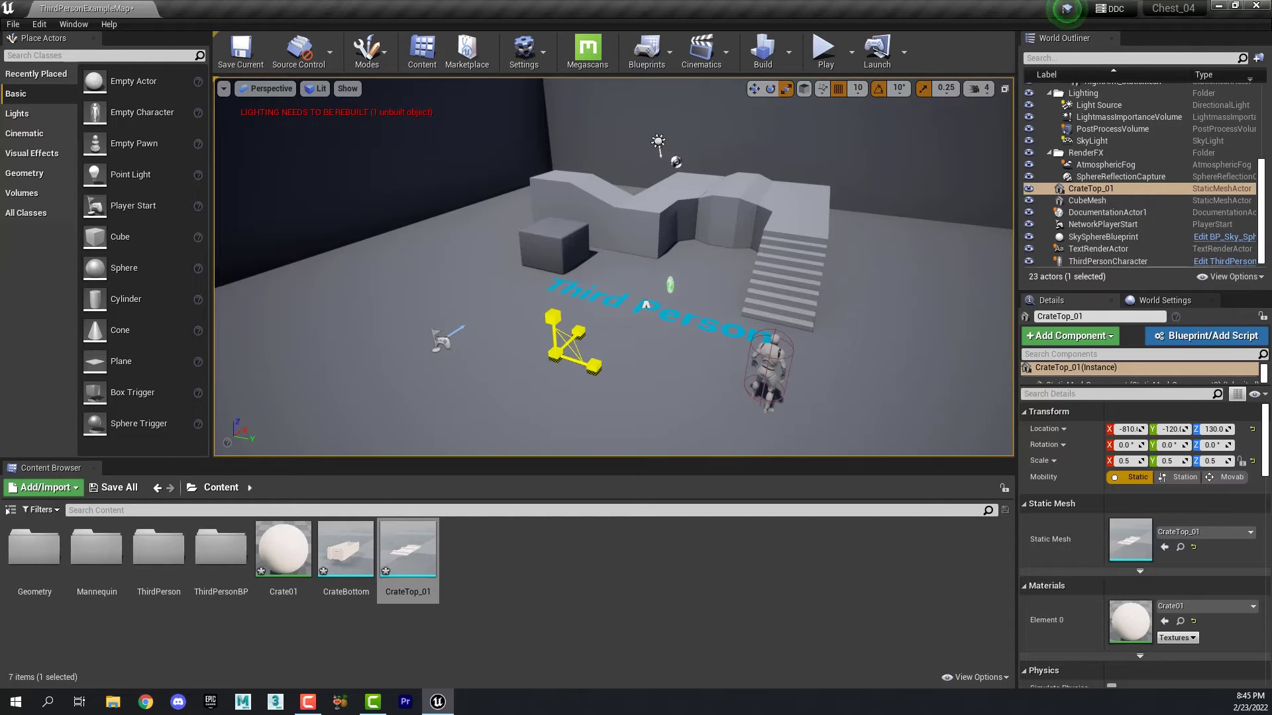
drag(561, 347, 592, 295)
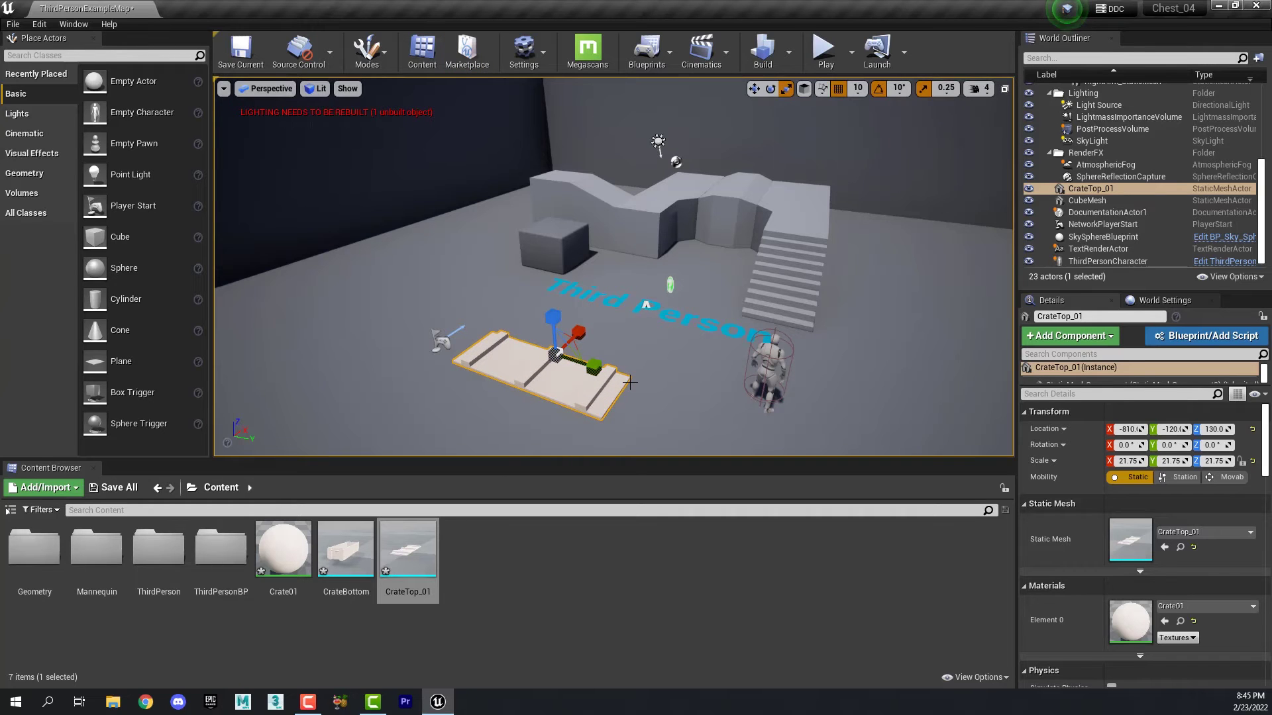
alt+drag(630, 382, 702, 374)
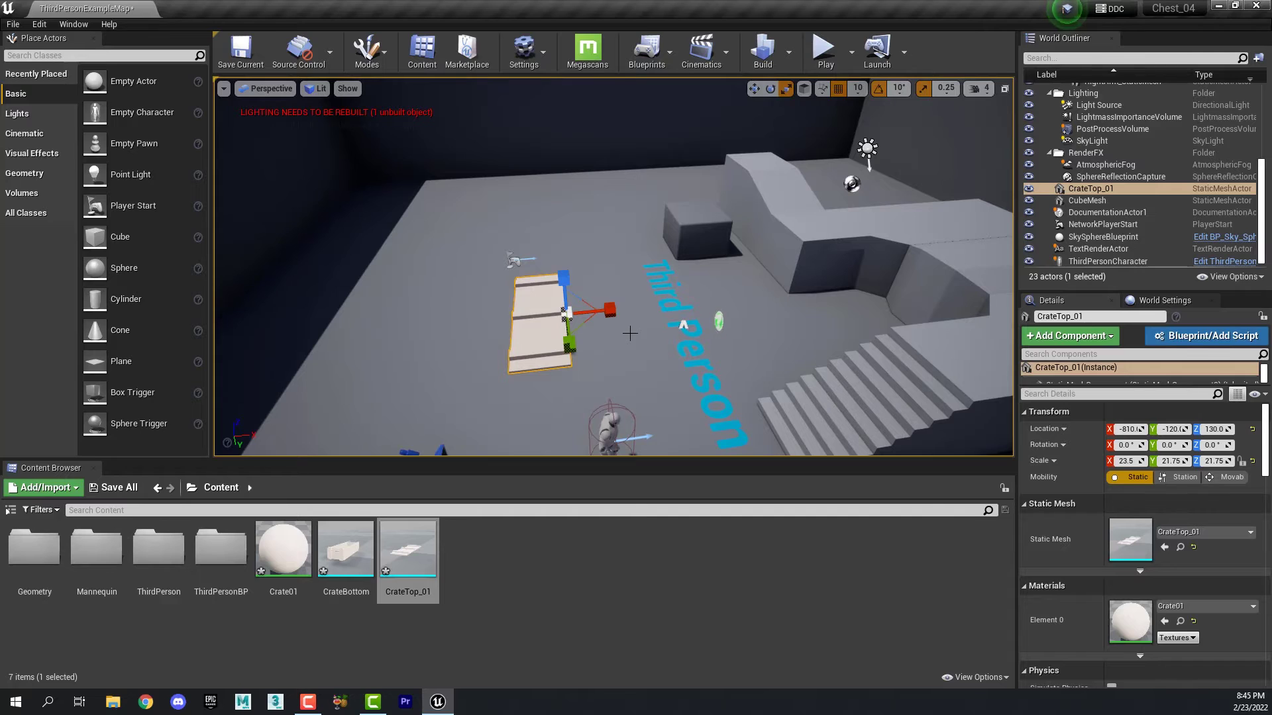
key(ctrl+z)
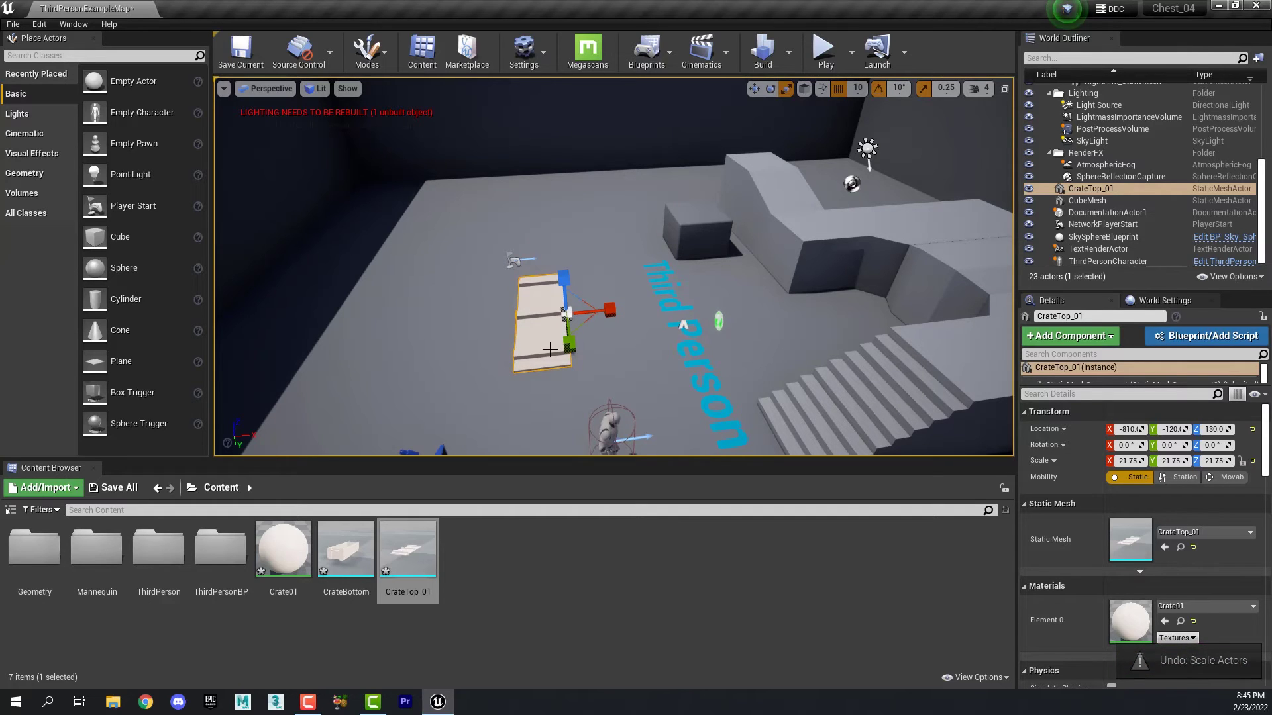
key(Delete)
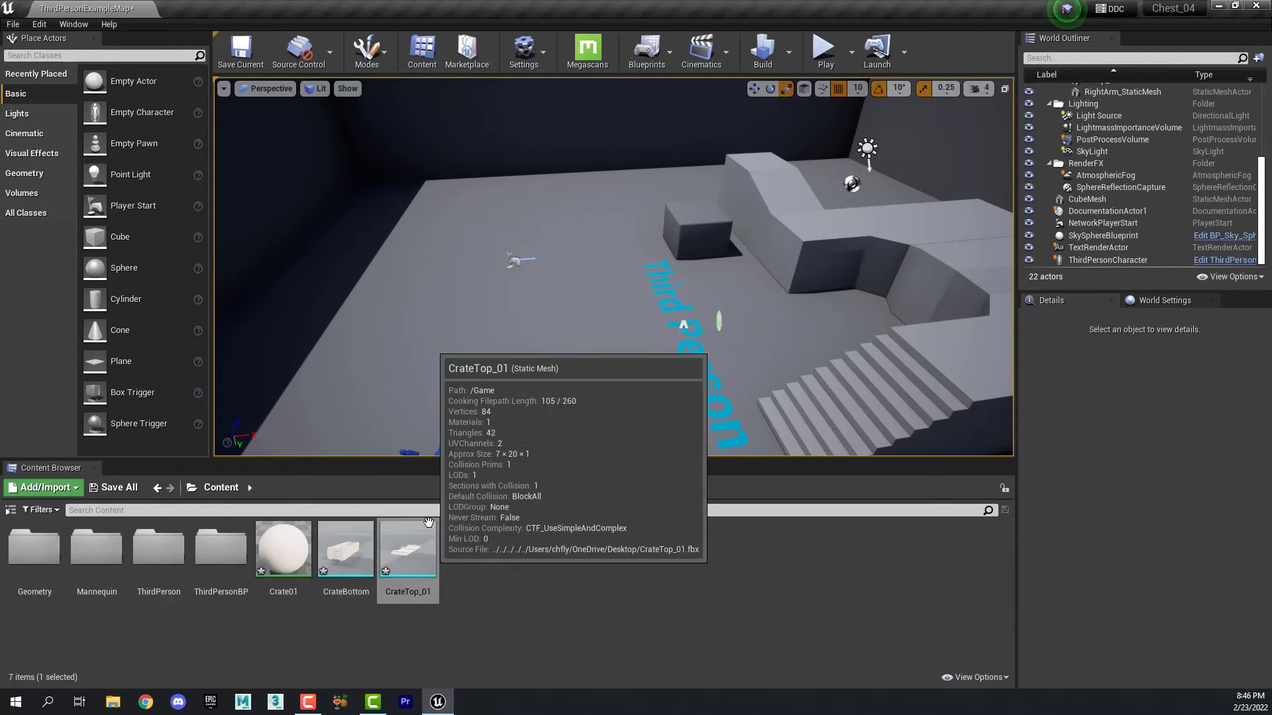
Import the CrateAlbedo and Crate_NML images from ANTDISK (H:) > Crate02 > images.
click(58, 487)
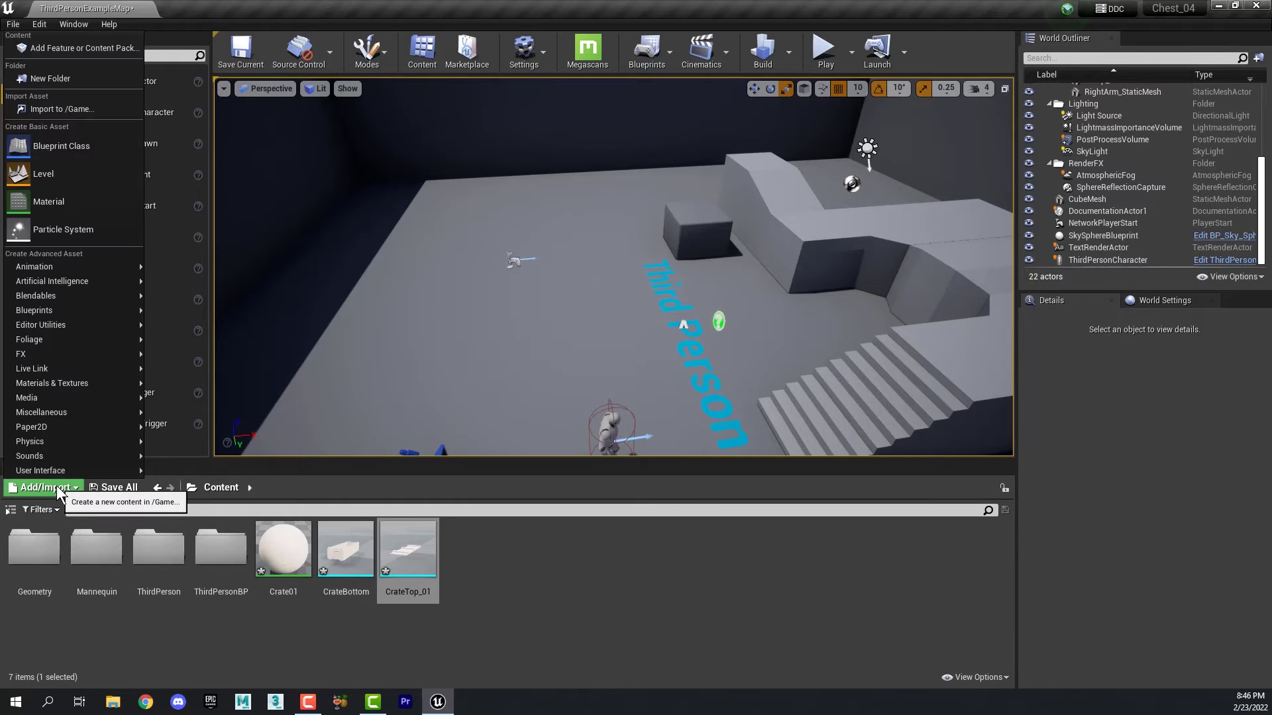
click(54, 110)
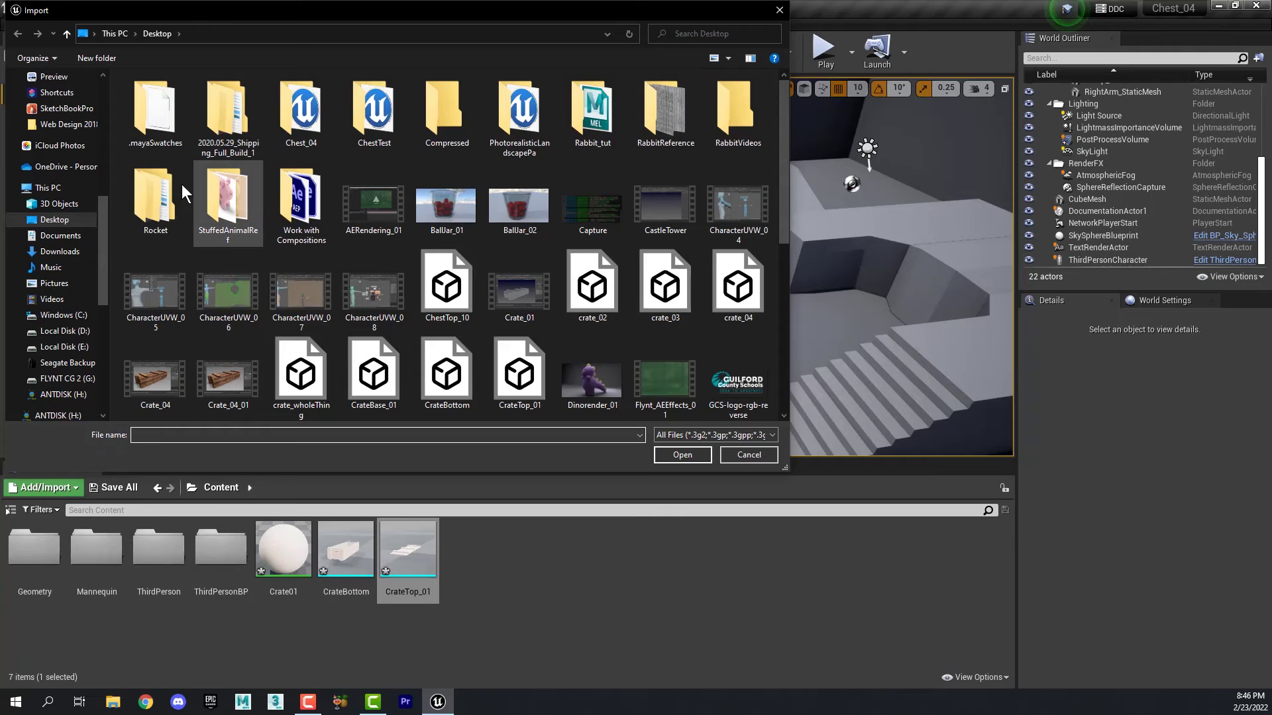
drag(105, 250, 119, 309)
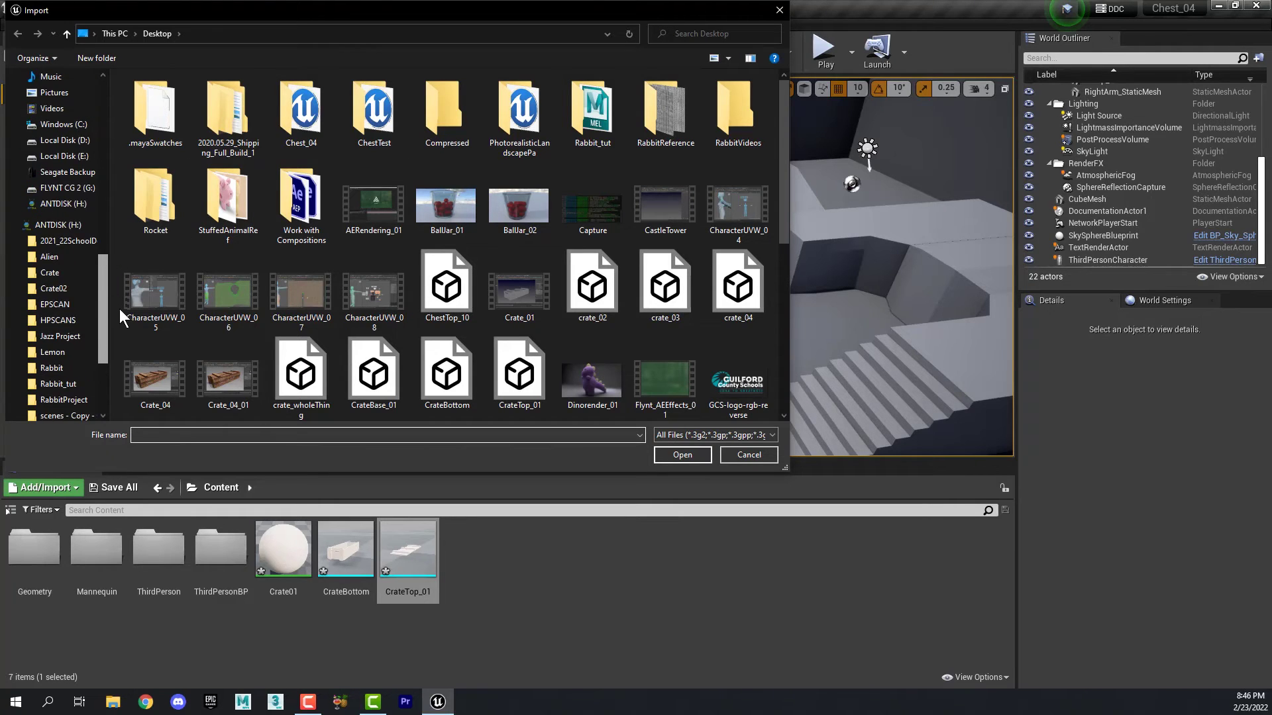
click(61, 203)
double_click(181, 136)
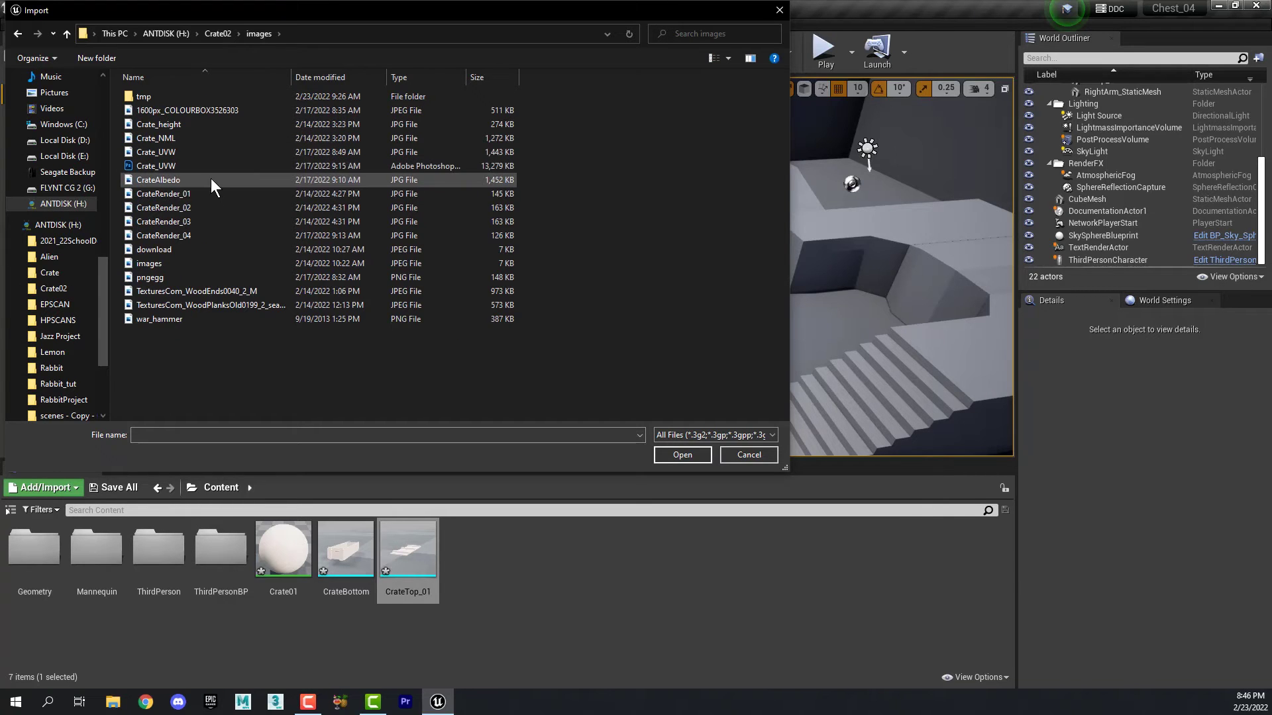
click(210, 178)
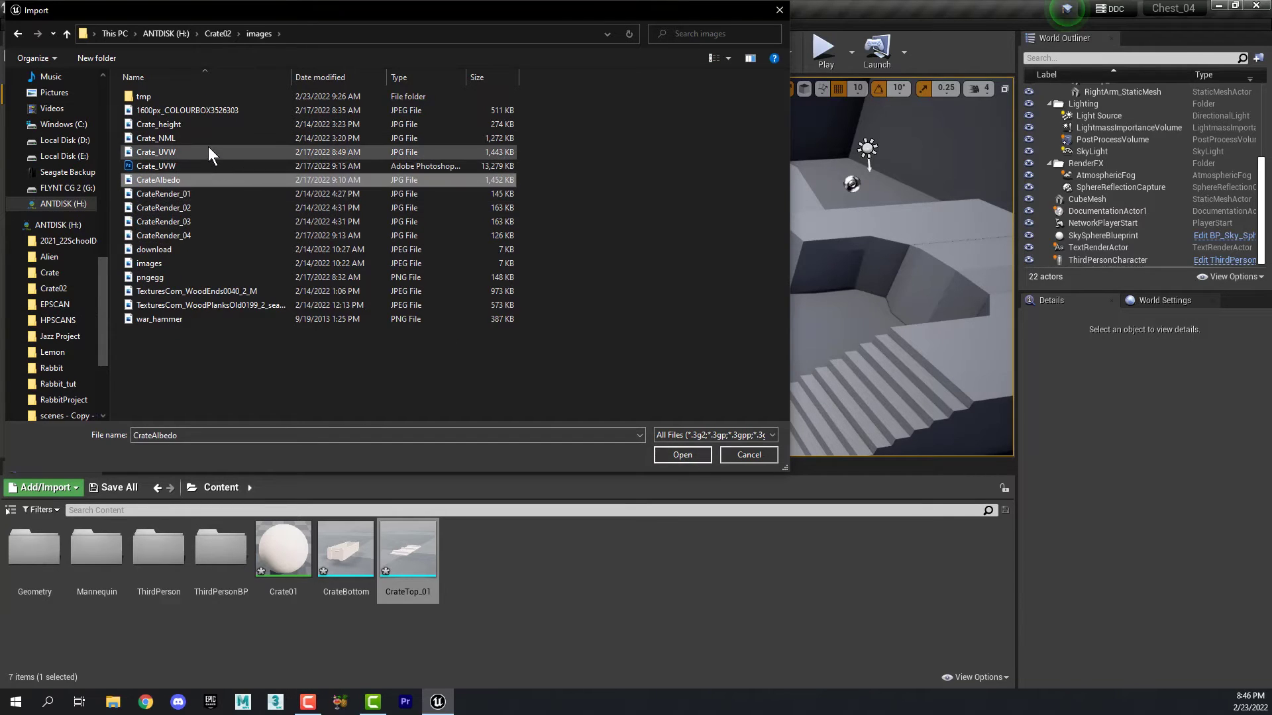
ctrl+click(209, 139)
click(682, 455)
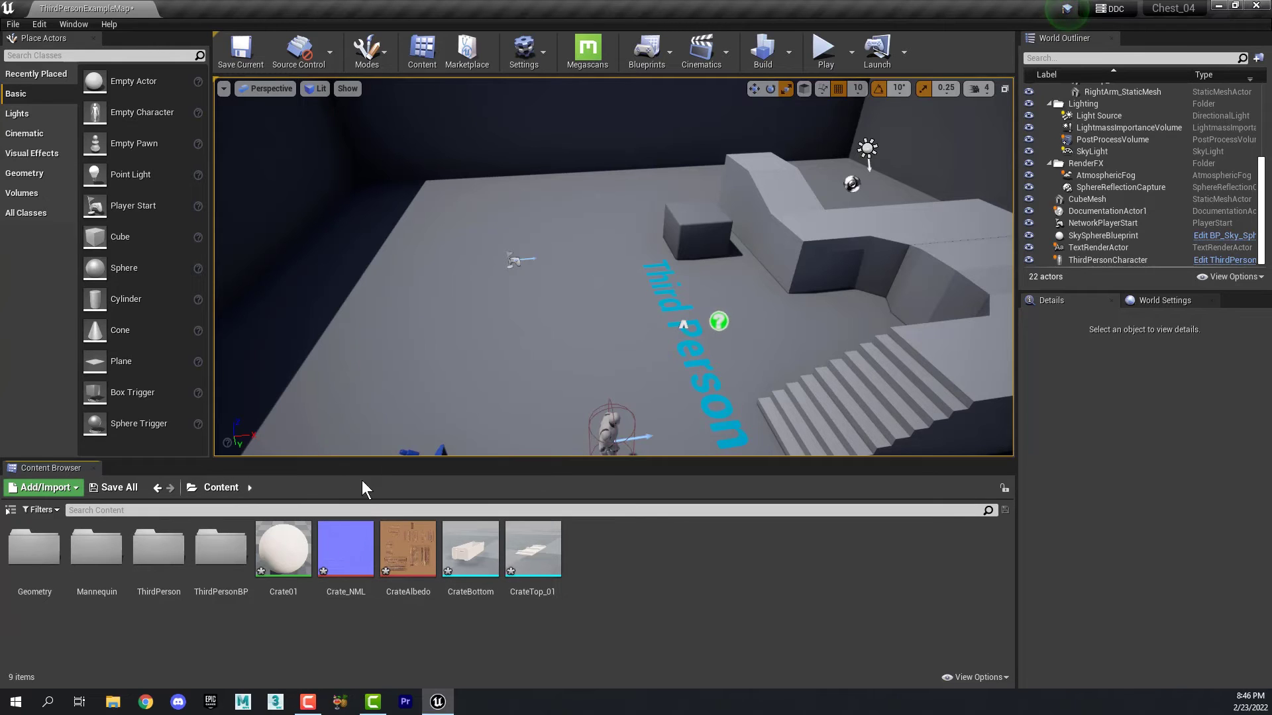
Open the Crate01 material editor, resize it, and select the Crate_NML and CrateAlbedo textures.
double_click(289, 565)
drag(289, 564, 683, 324)
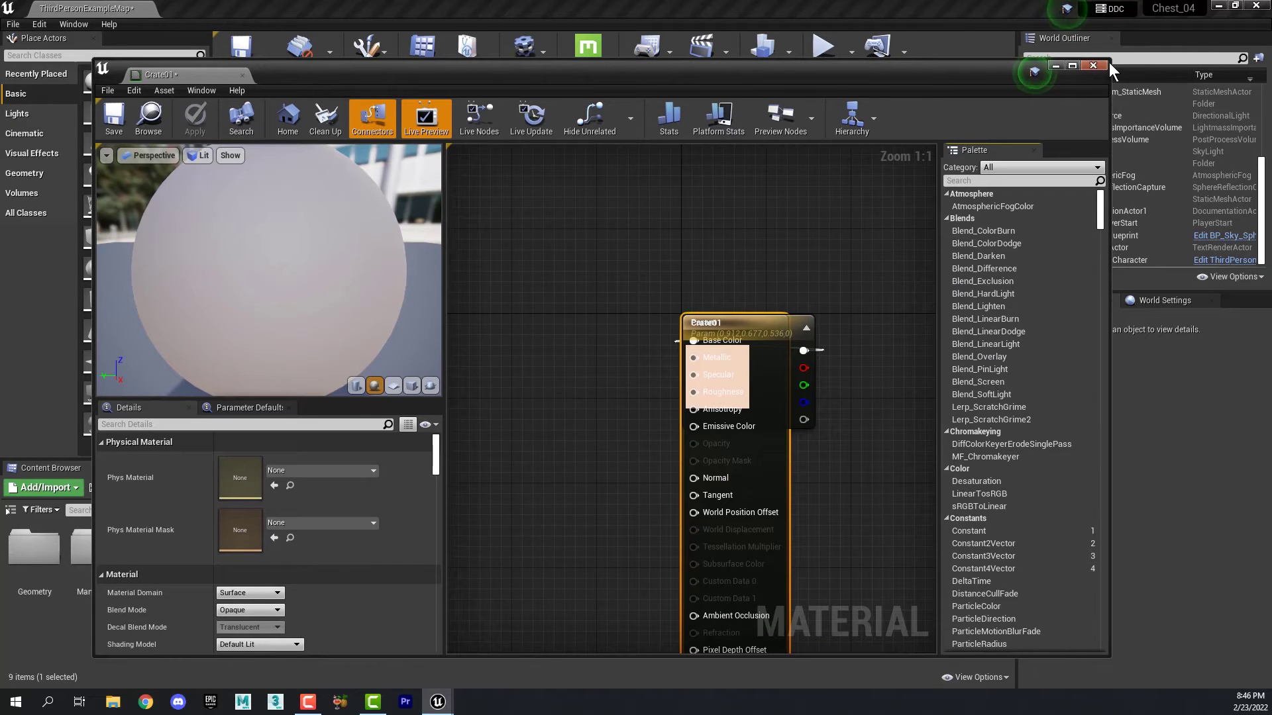
drag(1111, 58, 749, 274)
drag(543, 292, 964, 127)
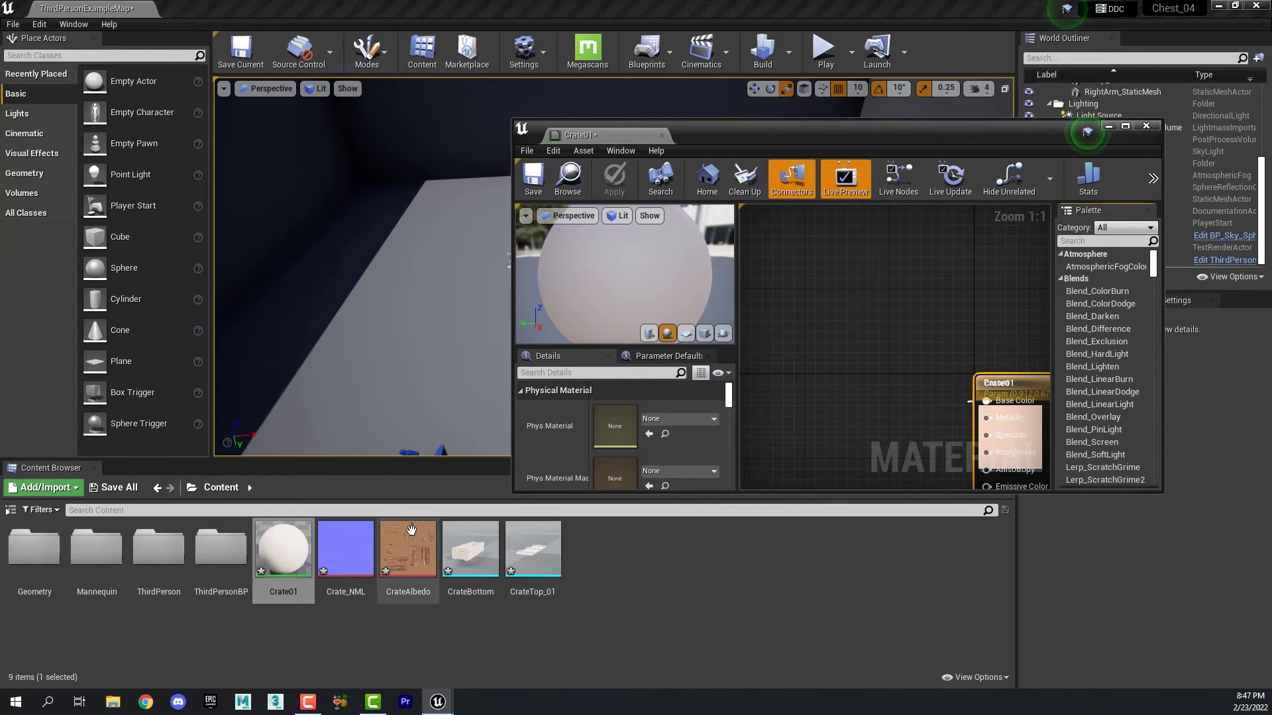
click(345, 548)
ctrl+click(397, 547)
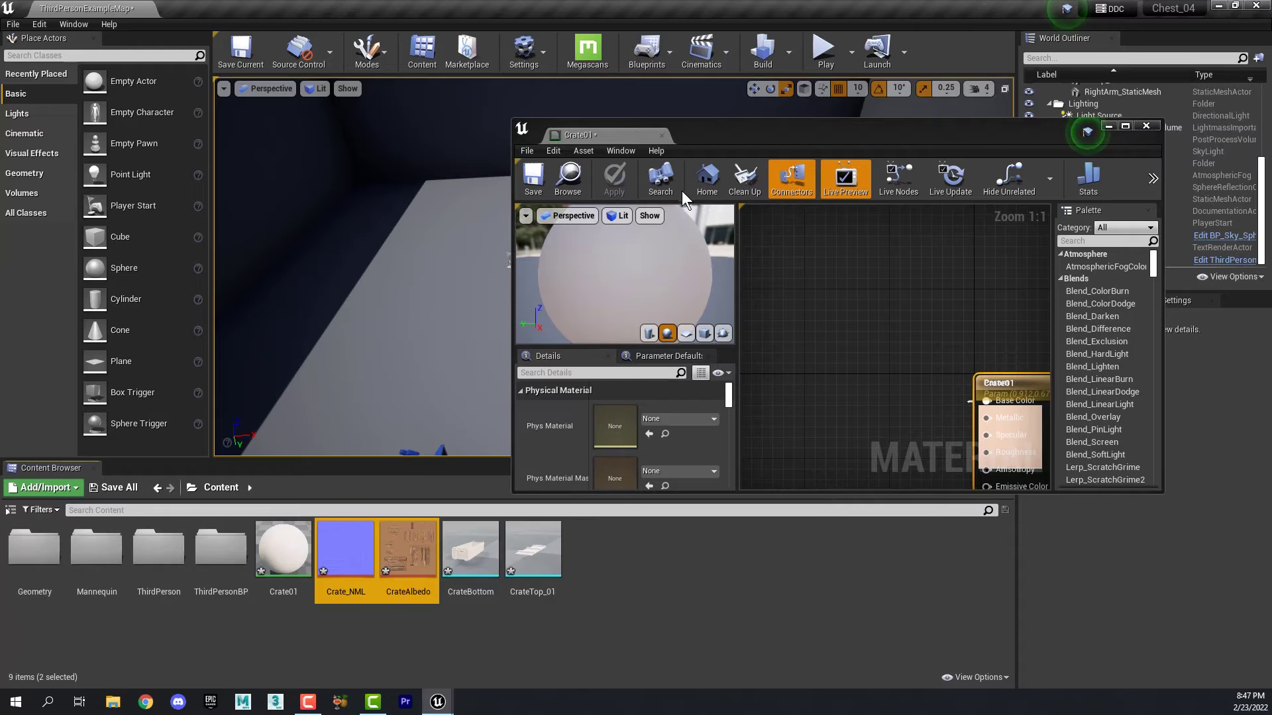
drag(819, 137, 781, 120)
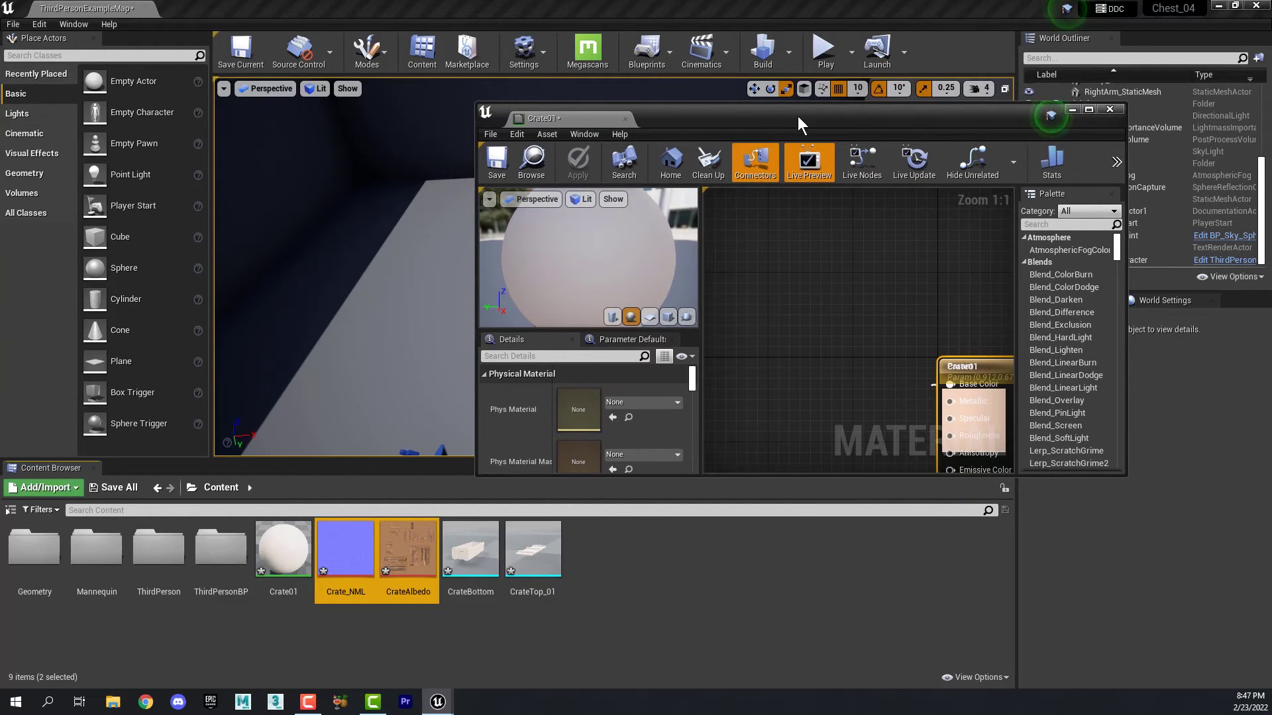
Drop both textures into the graph as Texture Sample nodes and move the Param node aside.
drag(408, 549, 809, 255)
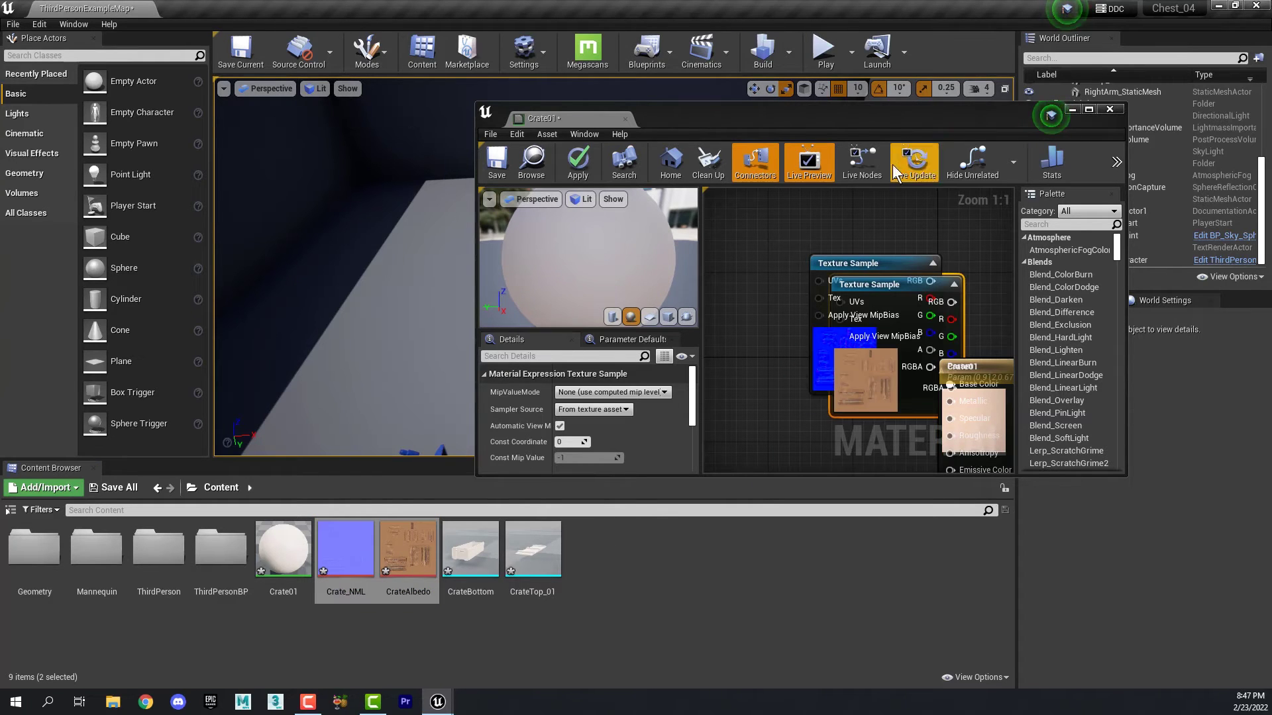
drag(877, 106, 579, 106)
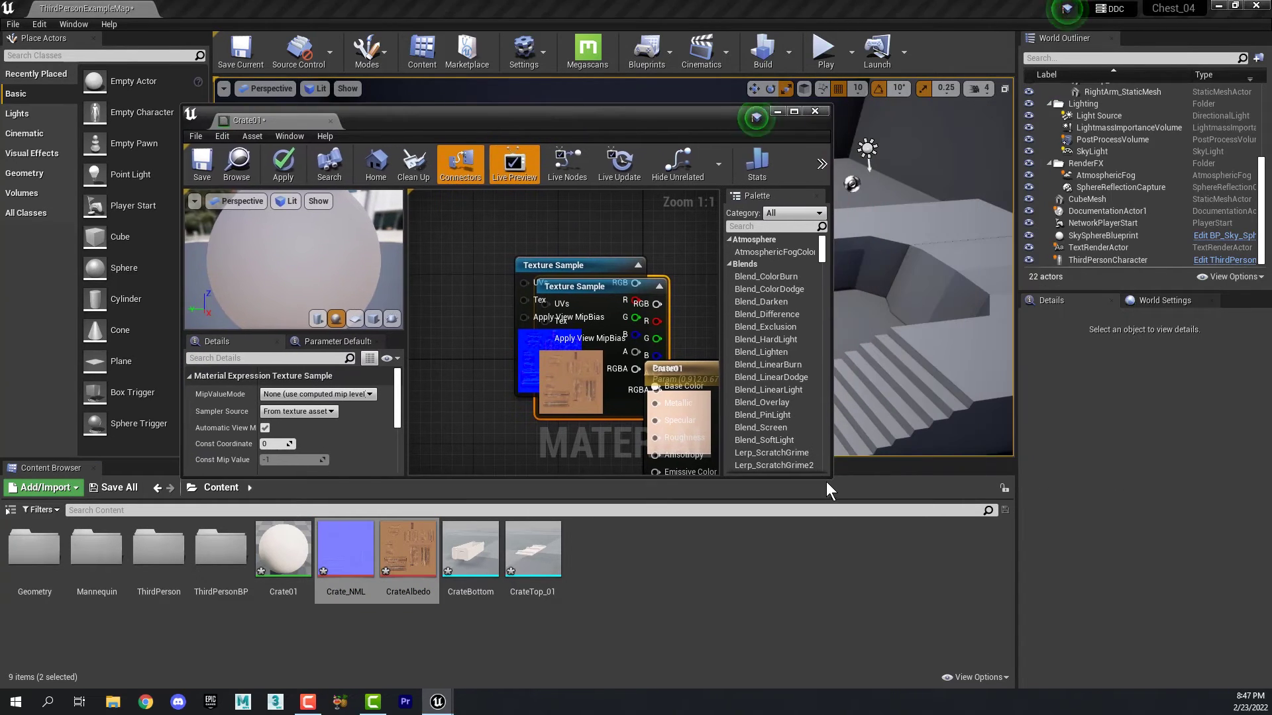
drag(829, 477, 1198, 687)
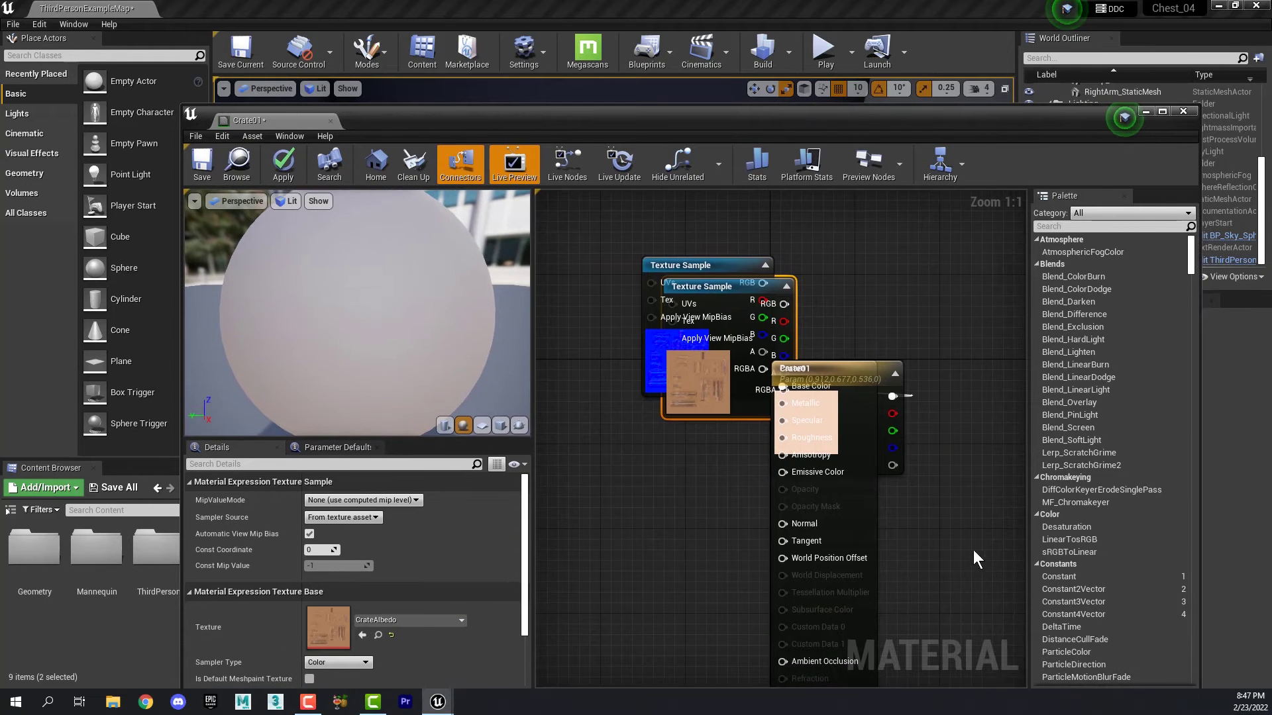
click(887, 367)
drag(888, 367, 897, 253)
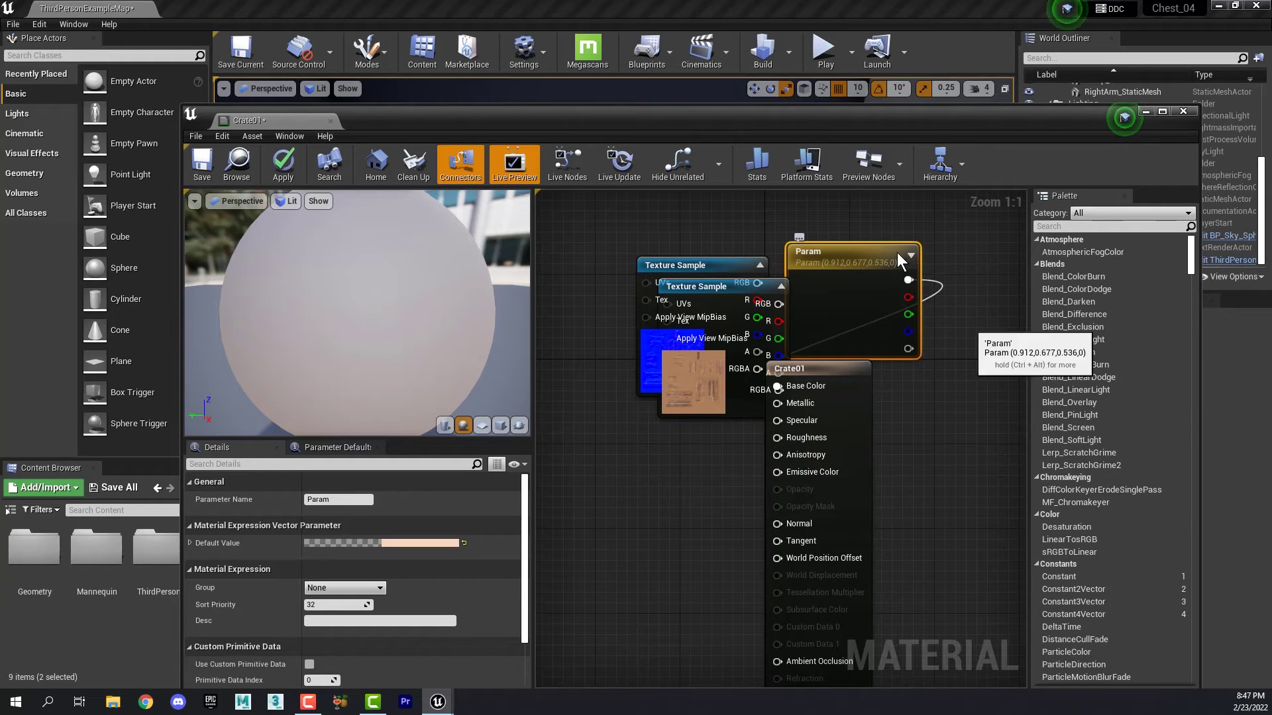
Delete the Param node and wire the albedo texture to Base Color, the normal to Normal.
key(Delete)
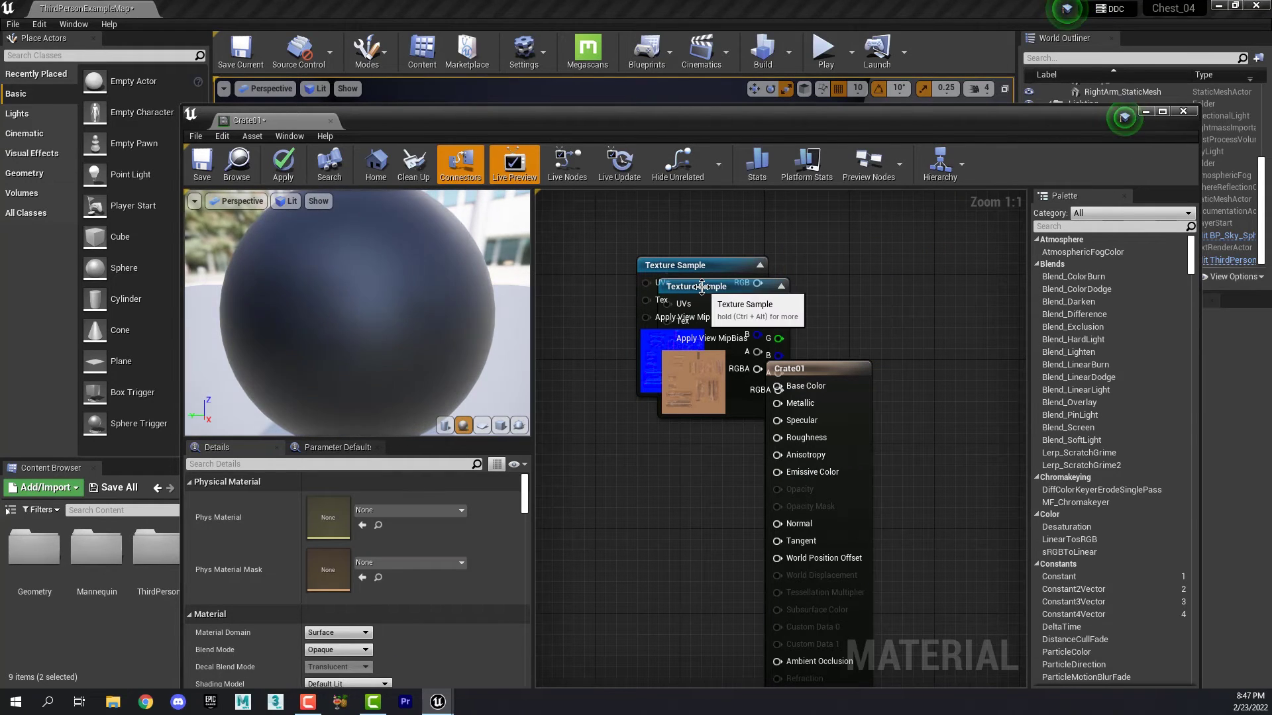
drag(676, 305, 657, 602)
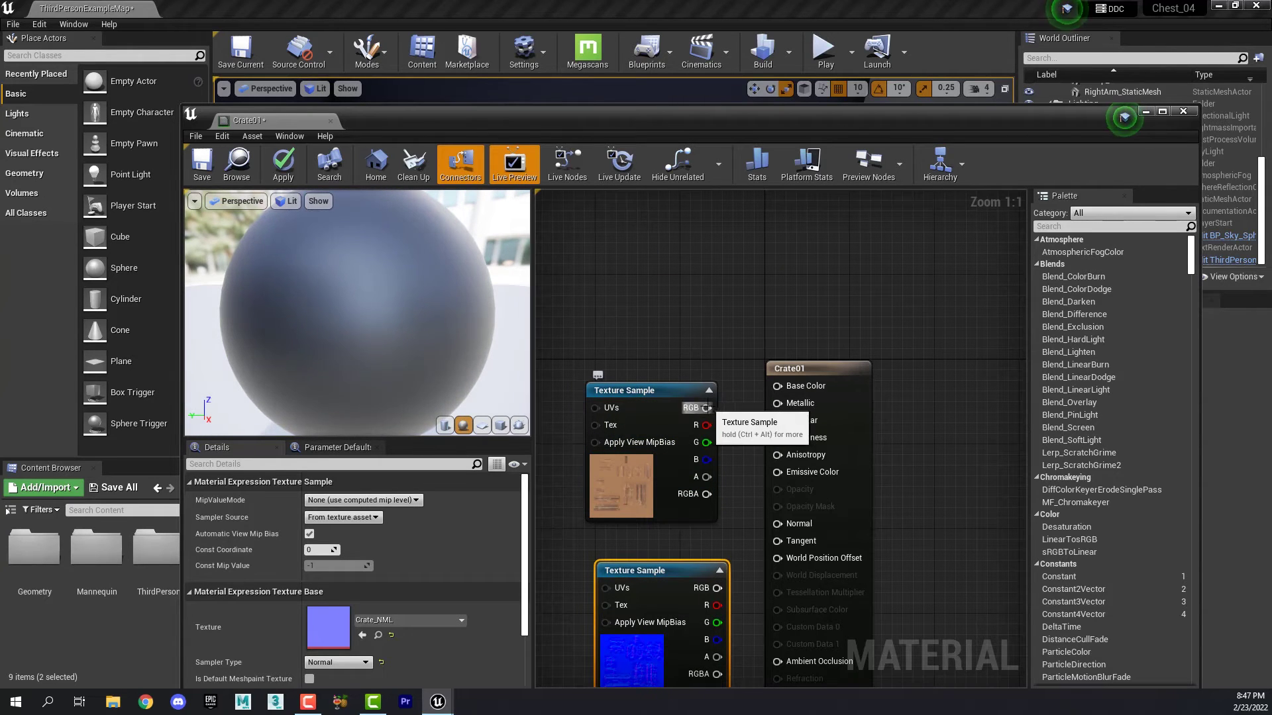
drag(707, 407, 792, 390)
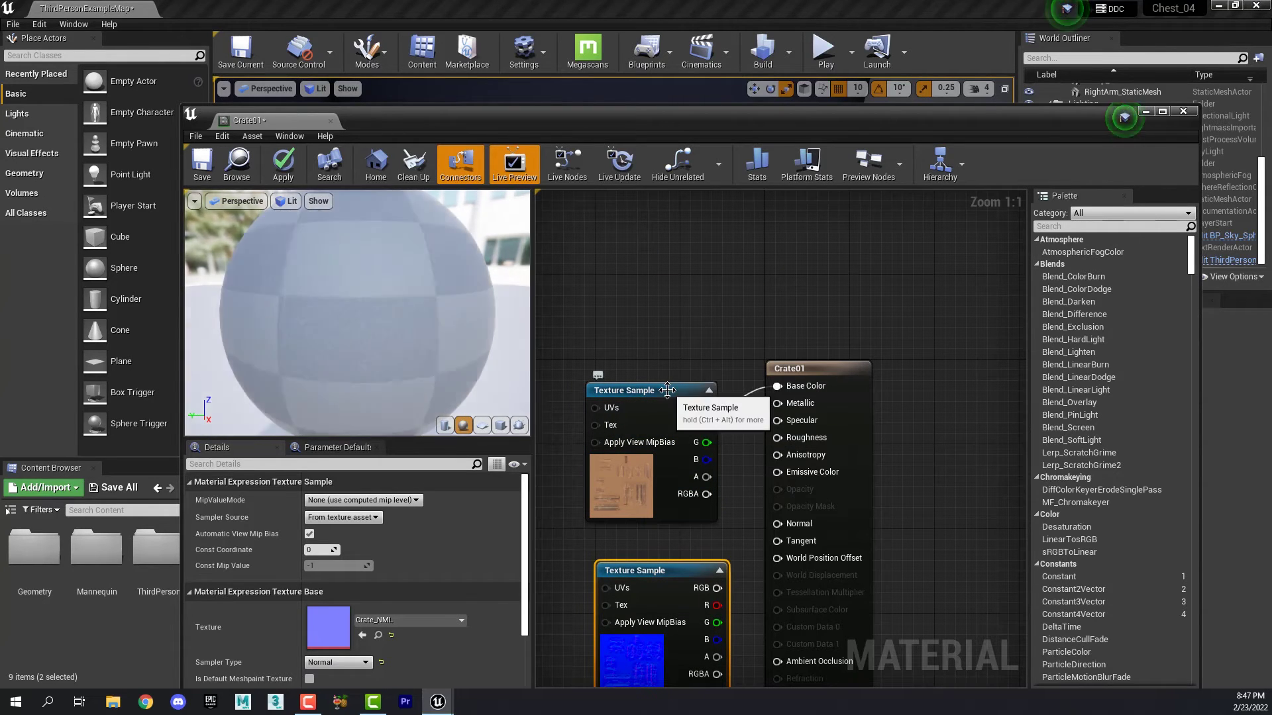
drag(671, 391, 660, 253)
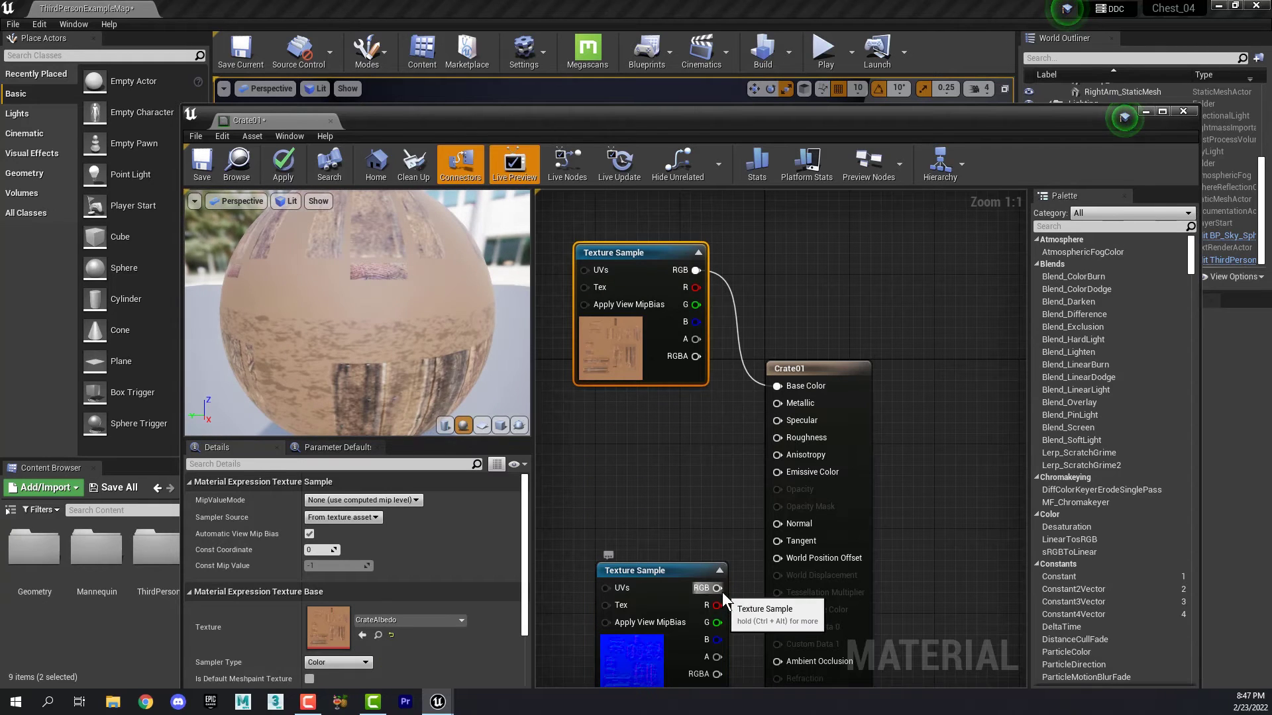
drag(717, 587, 786, 522)
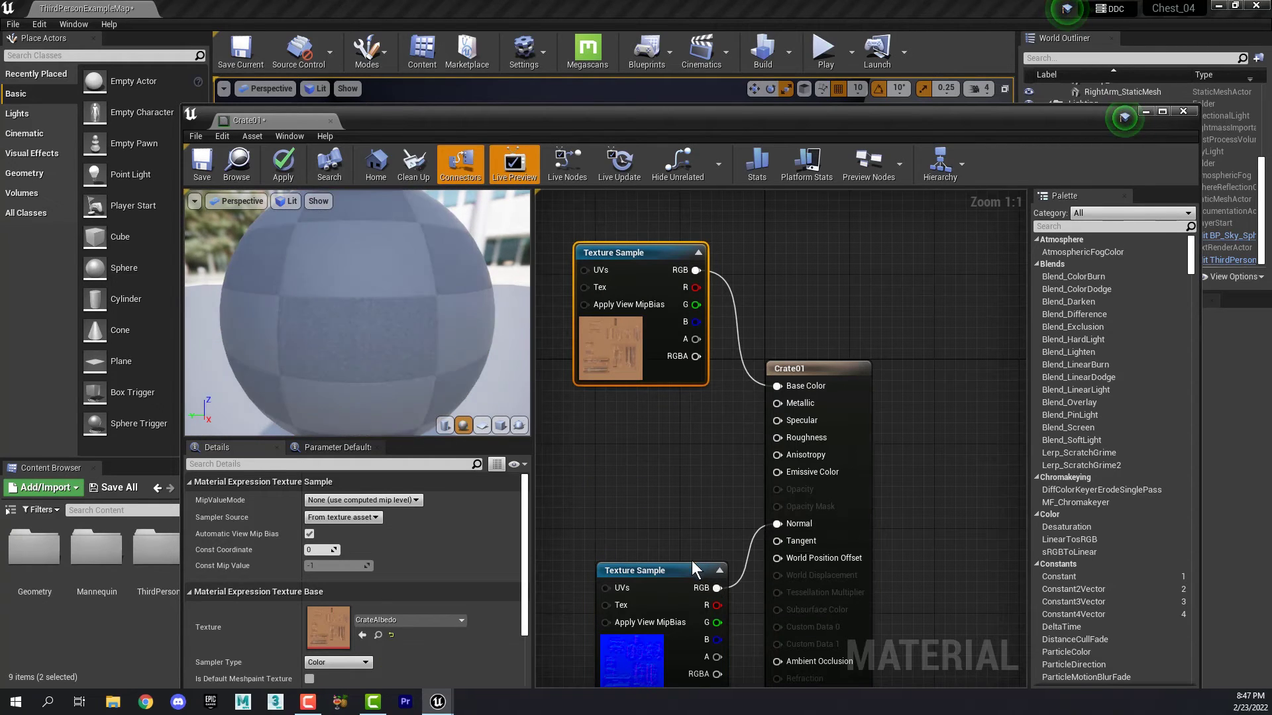
drag(683, 574, 677, 593)
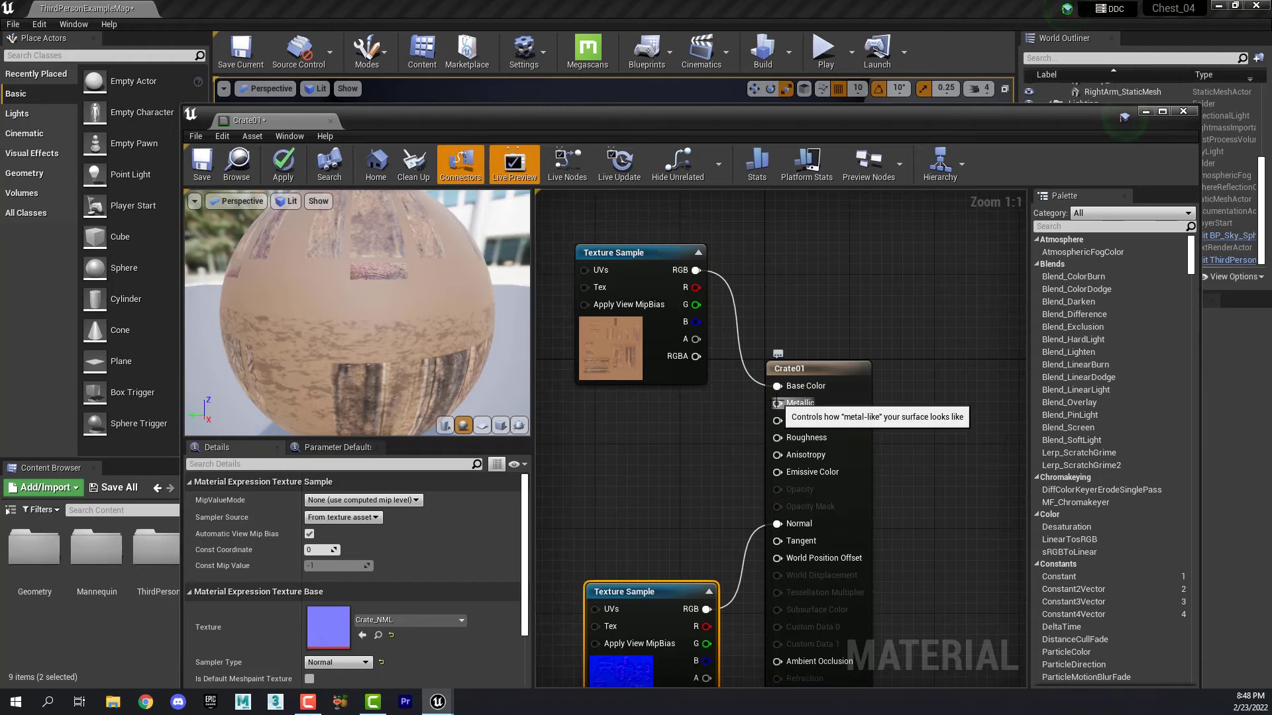
Add Constant 0 nodes feeding Metallic and Specular.
drag(778, 405, 633, 431)
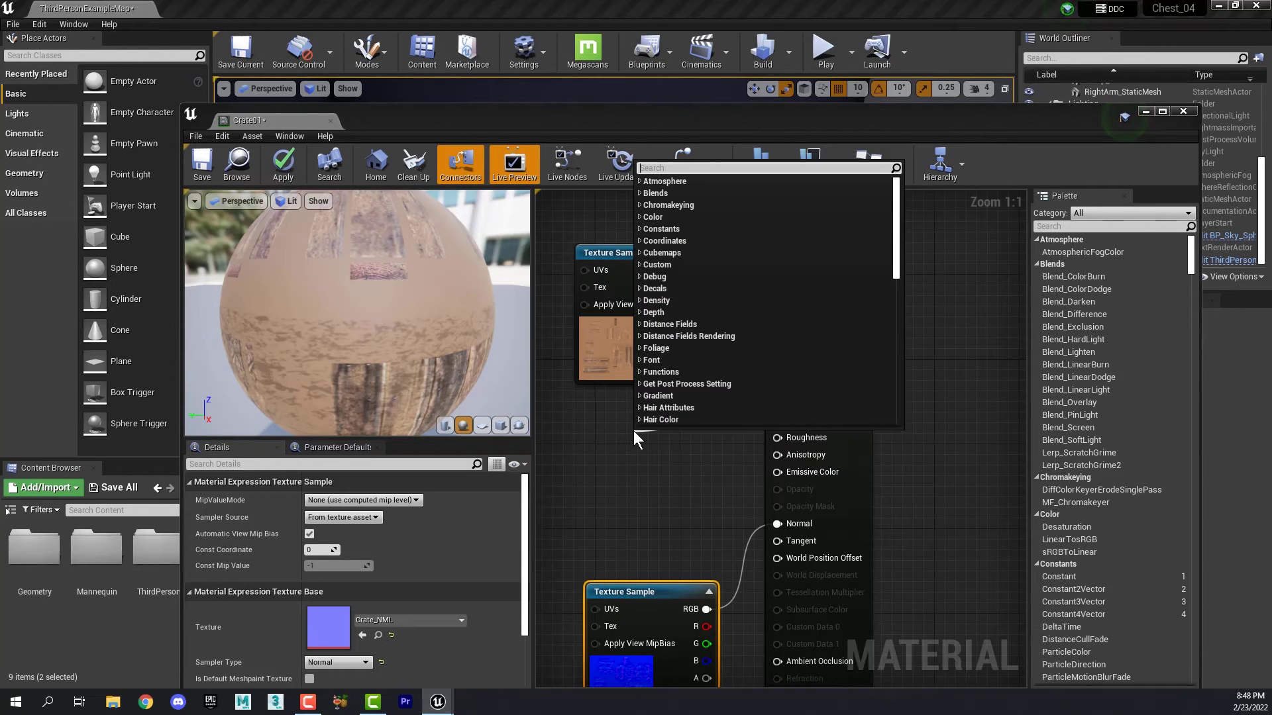
text(cons)
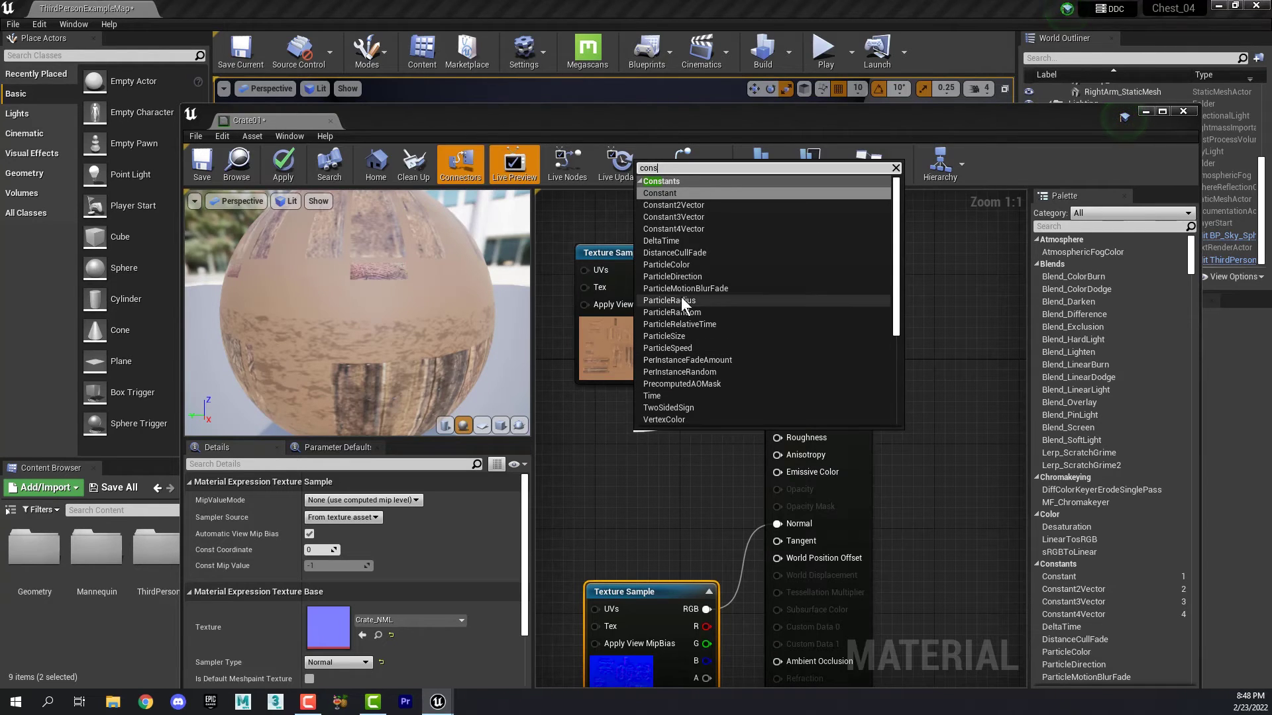
click(676, 194)
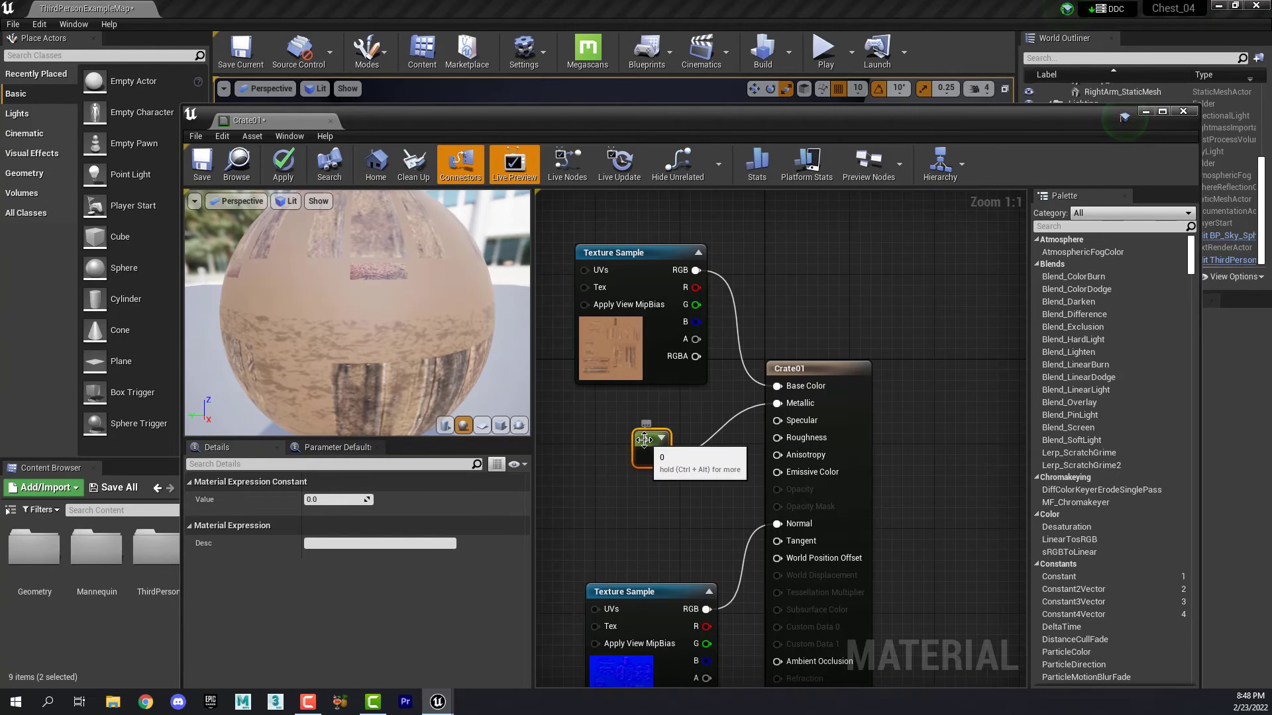
drag(644, 439, 628, 423)
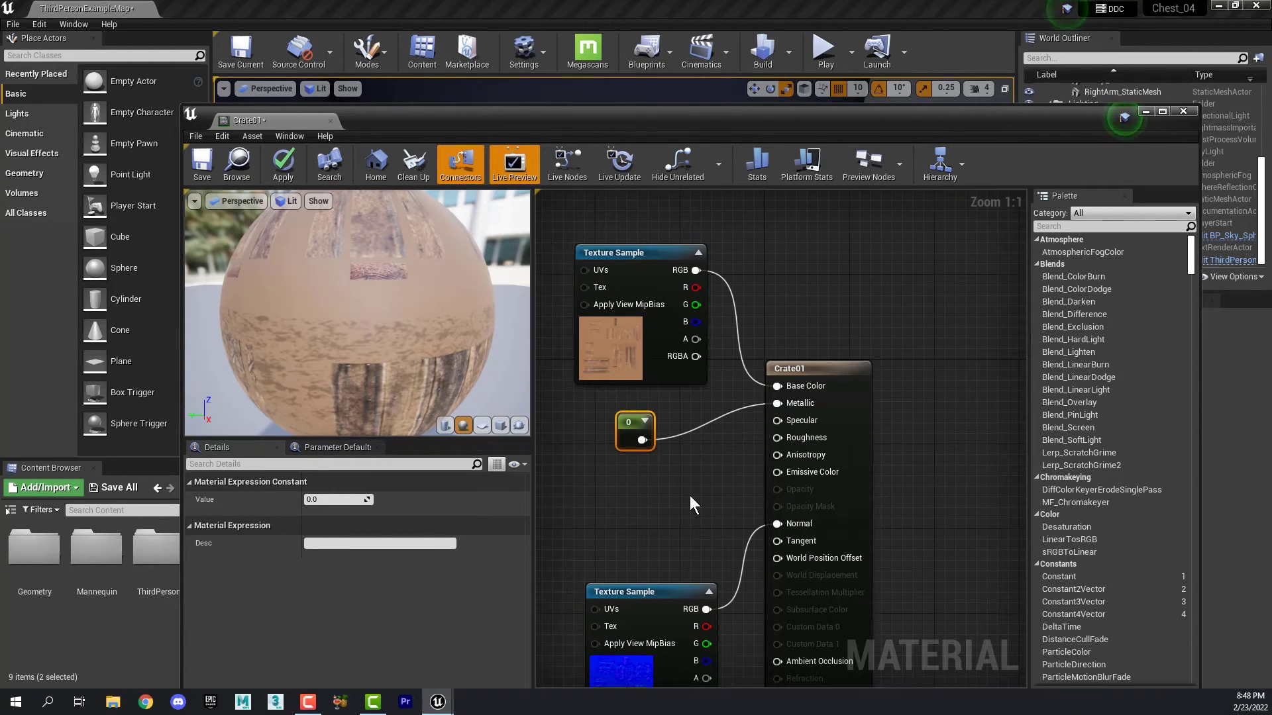
key(ctrl+c)
key(ctrl+v)
key(ctrl+v)
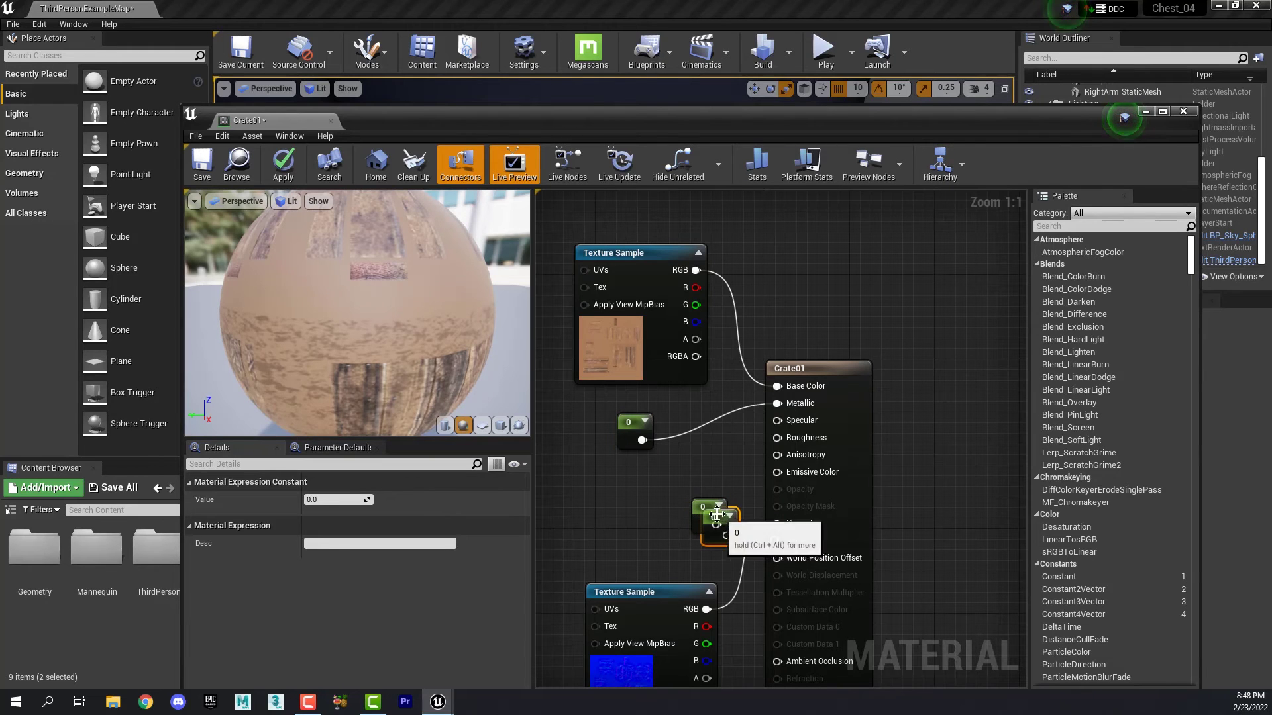
drag(714, 510, 631, 476)
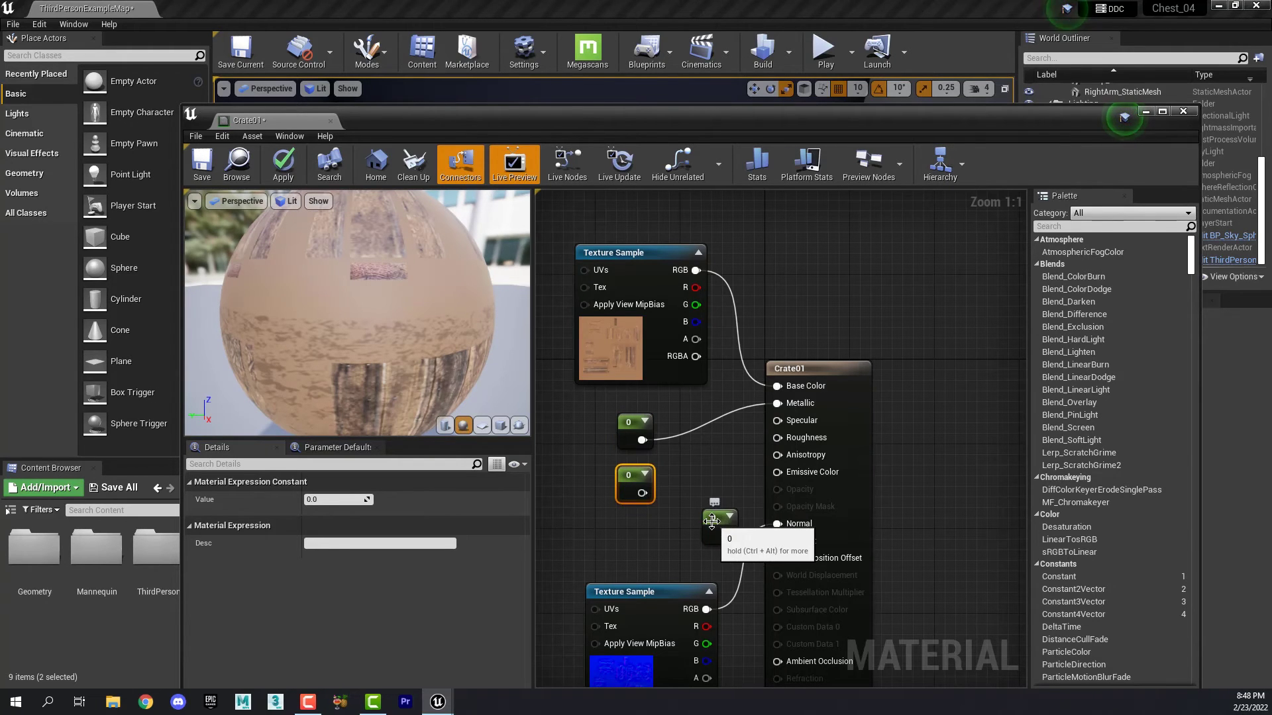
drag(711, 520, 798, 415)
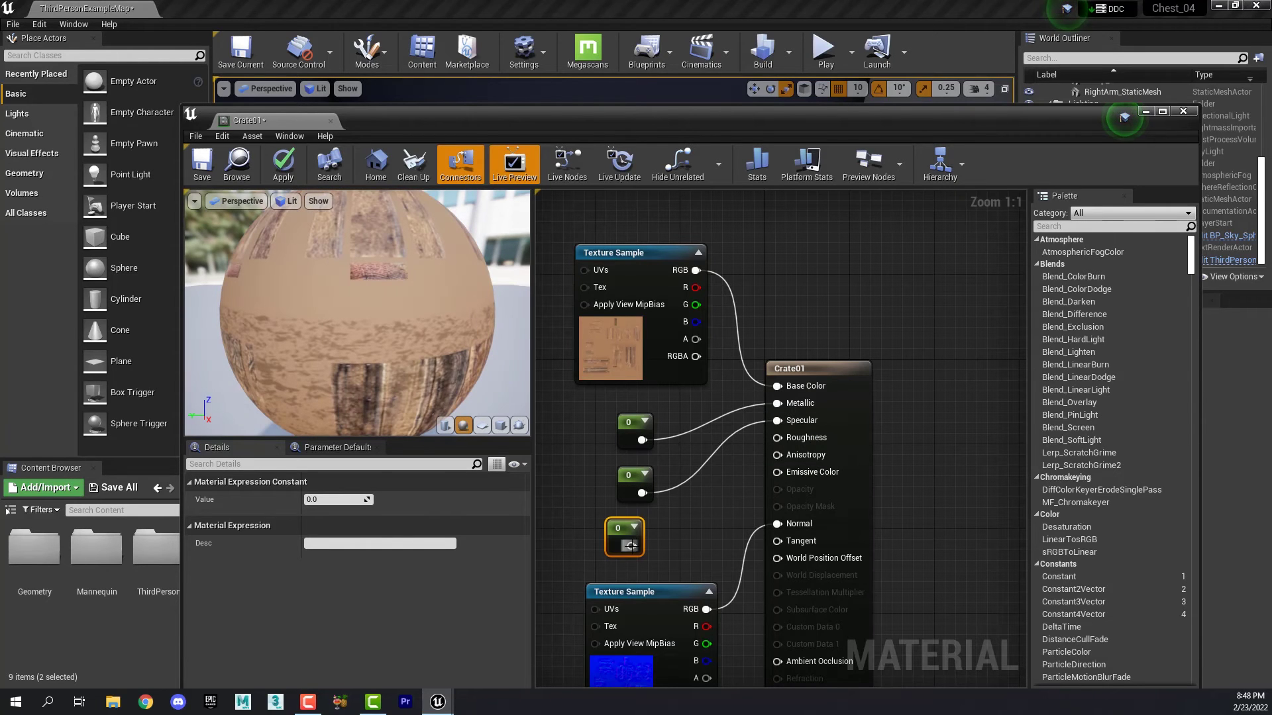
Connect a third constant to Roughness, set it to 1, and save Crate01.
drag(630, 545, 777, 438)
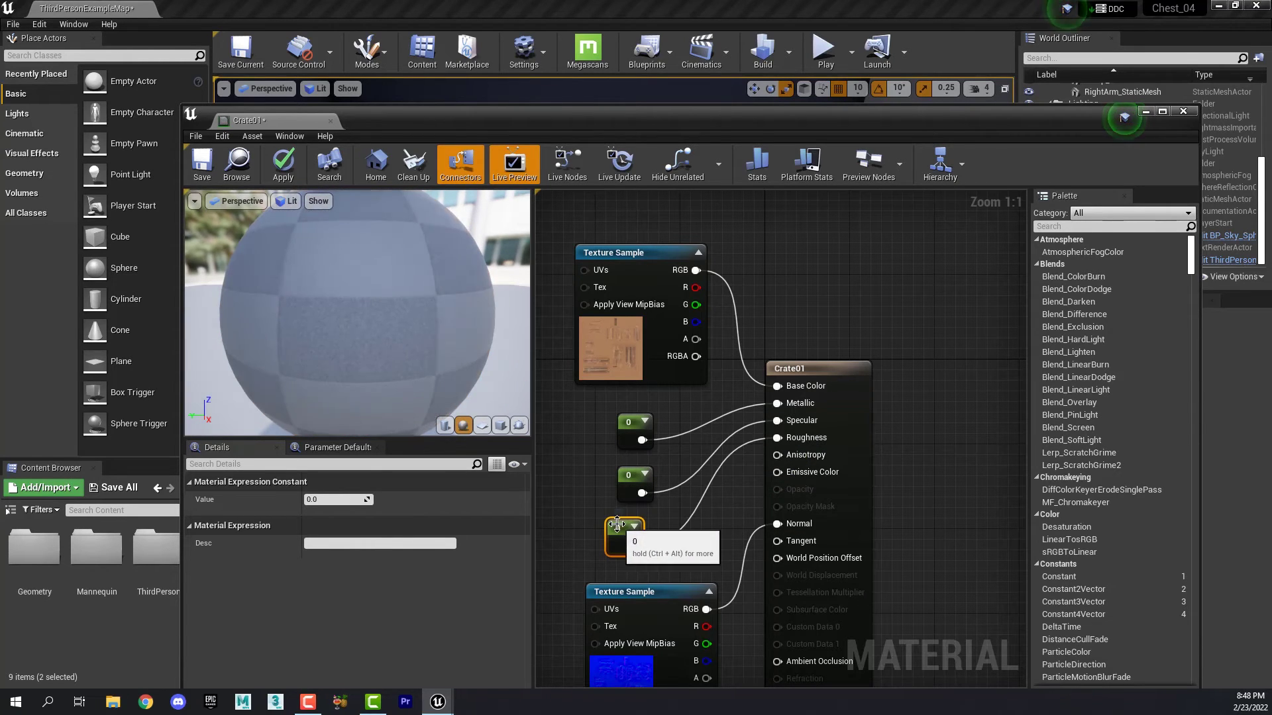
drag(617, 525, 627, 528)
drag(629, 420, 628, 408)
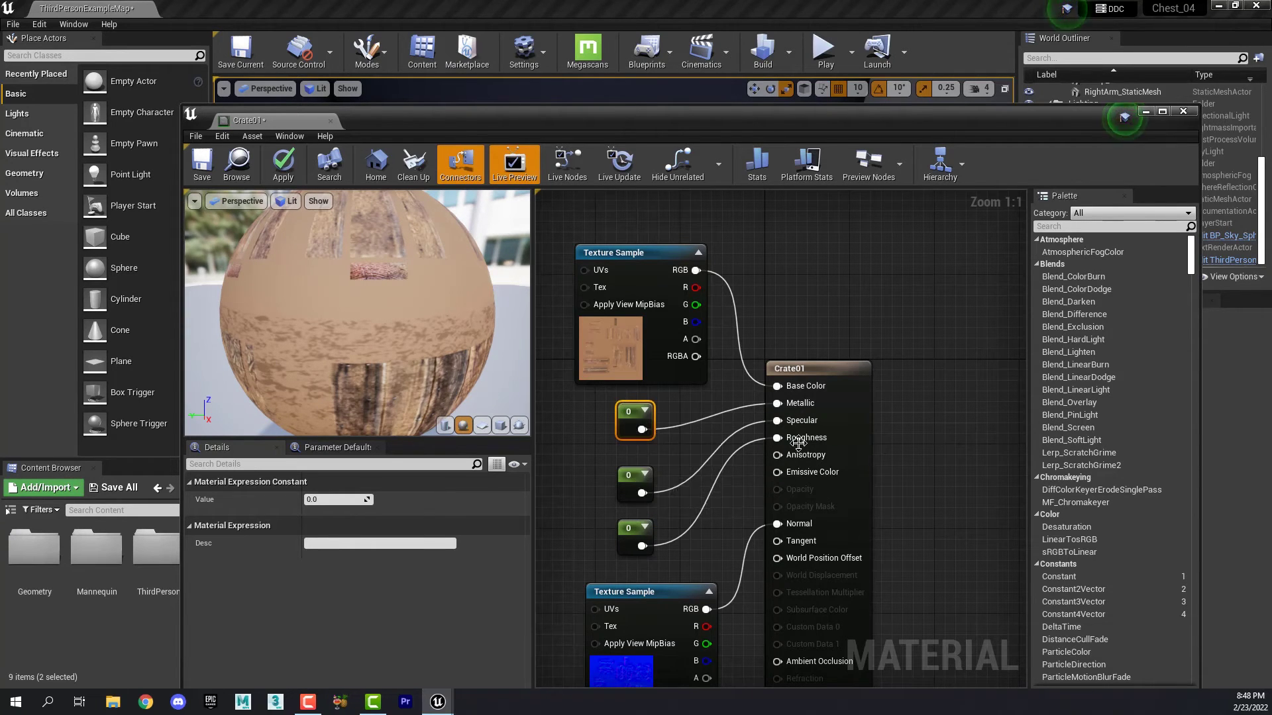
drag(635, 478, 633, 468)
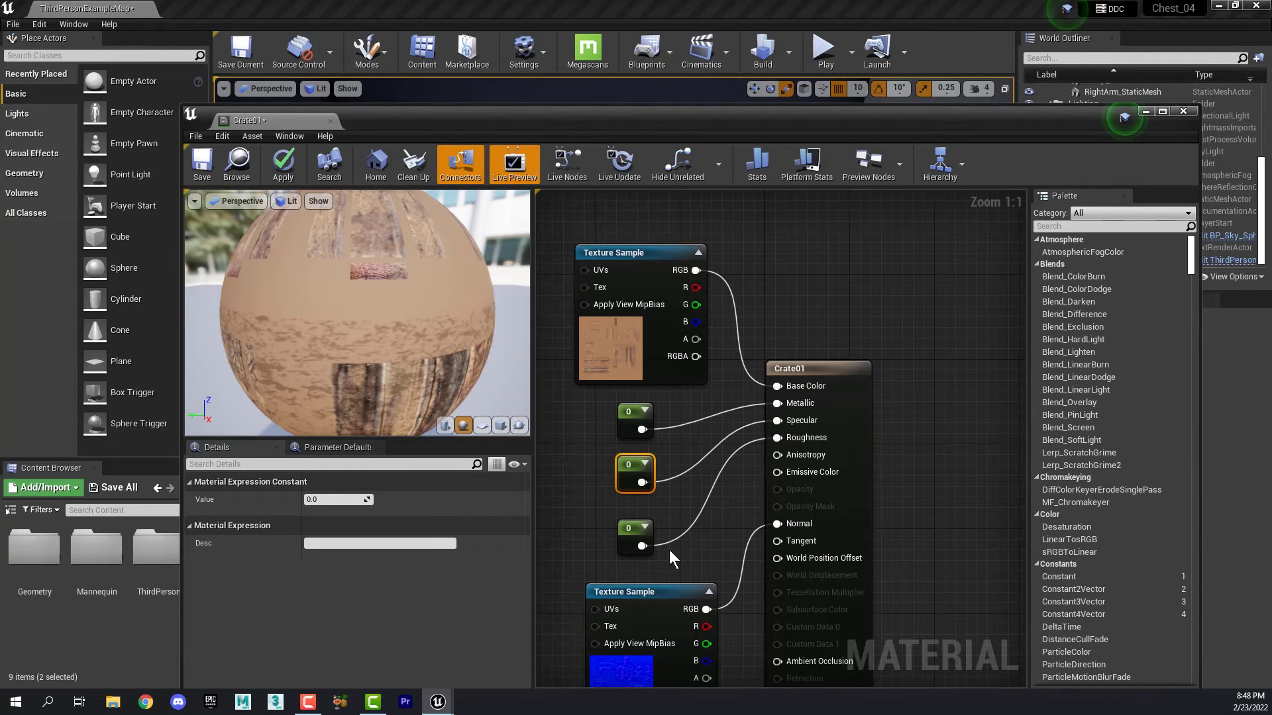
drag(634, 530, 632, 508)
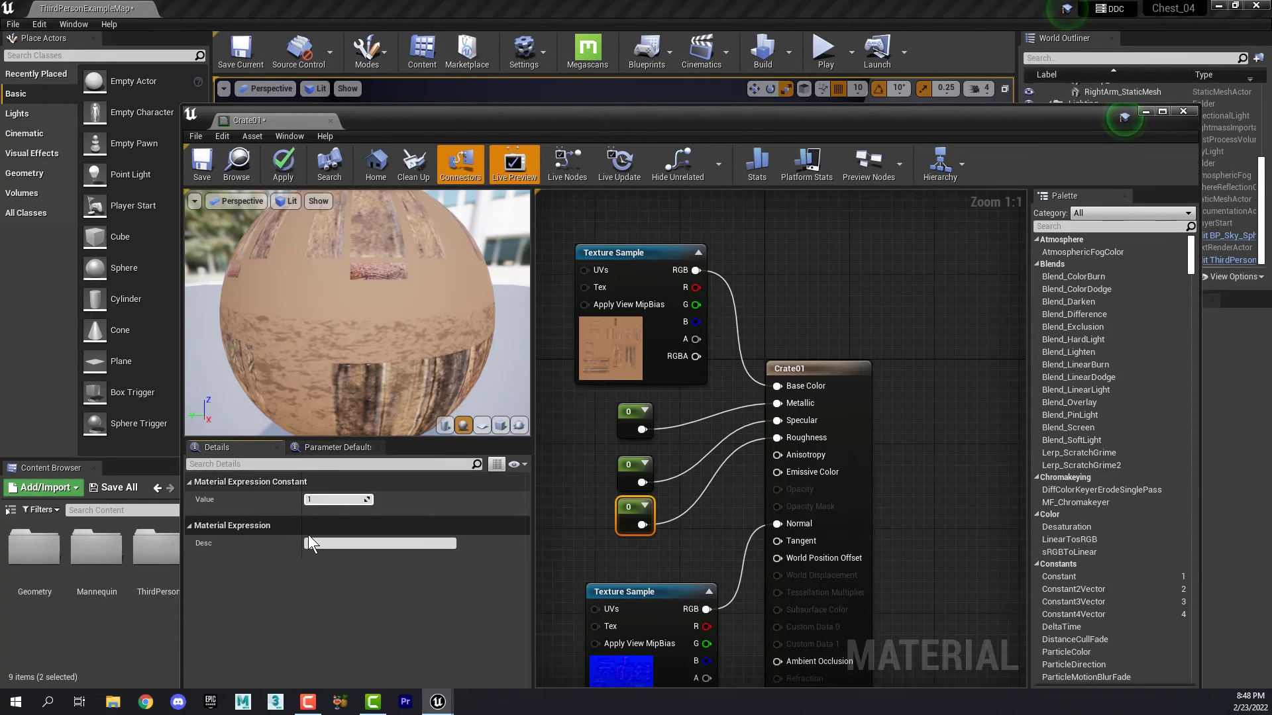
key(Return)
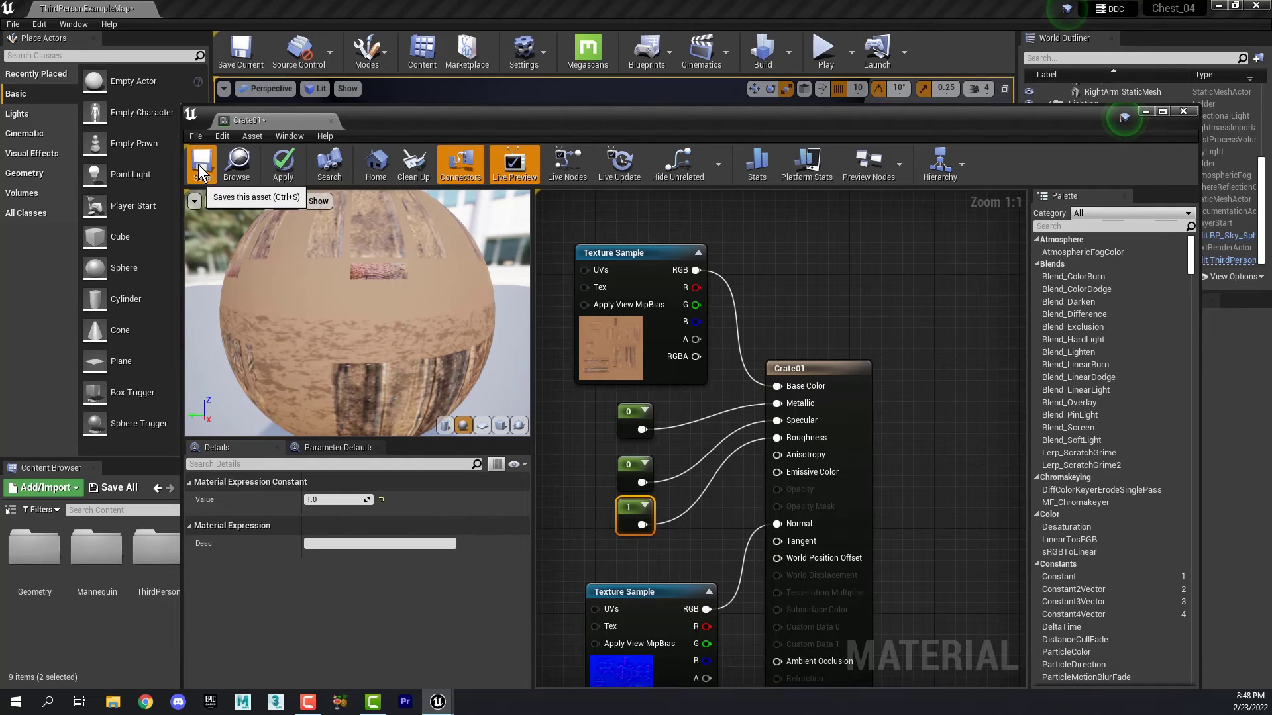
click(198, 165)
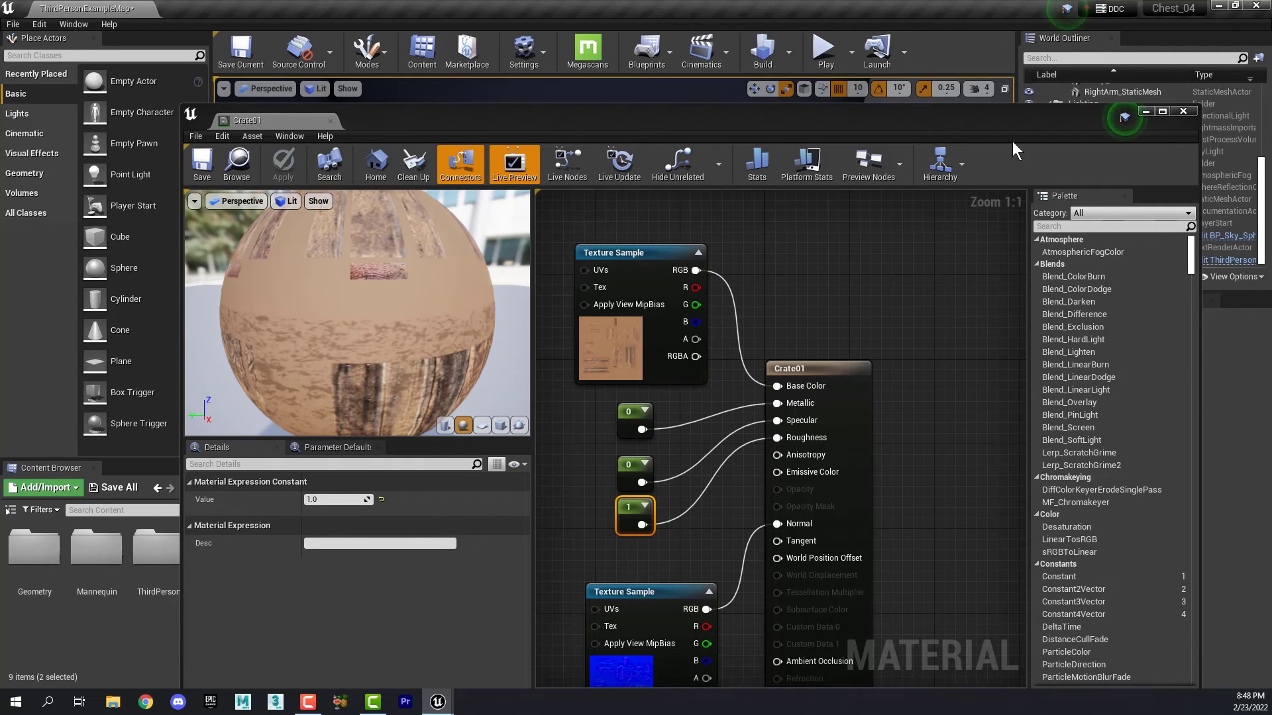
Close the material editor and drop CrateBottom and CrateTop_01 into the level.
click(1183, 111)
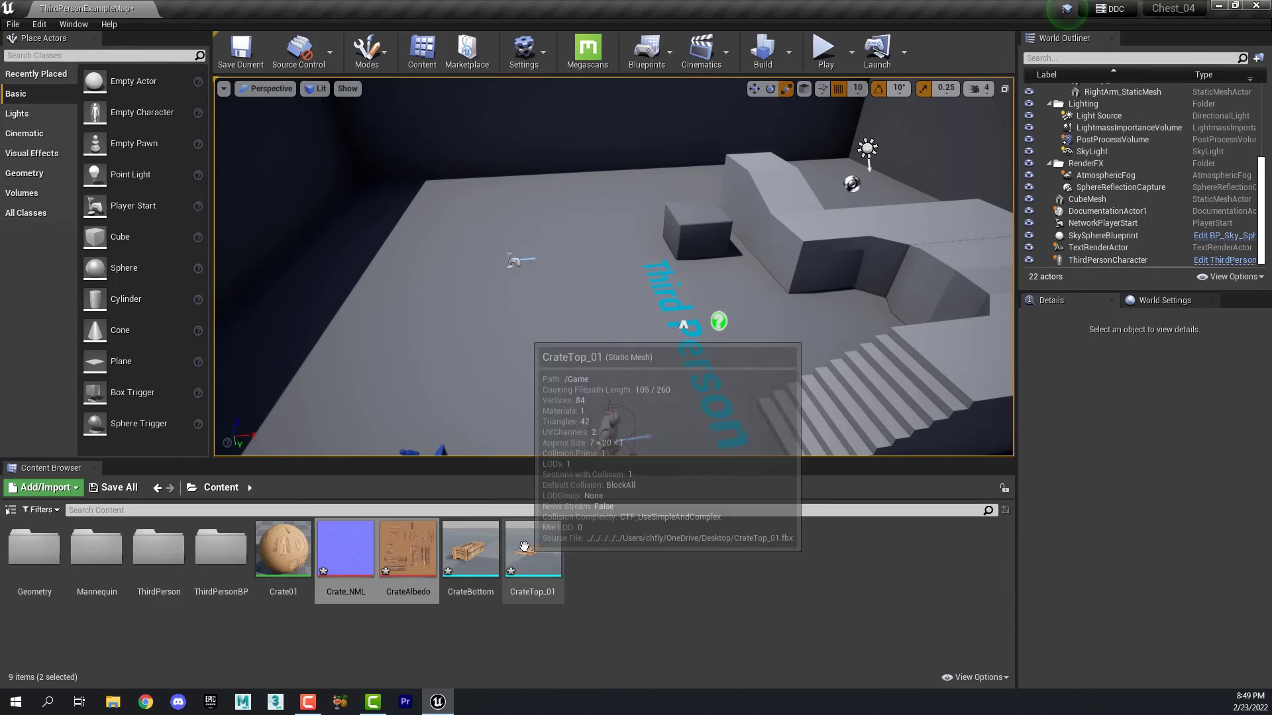
click(646, 567)
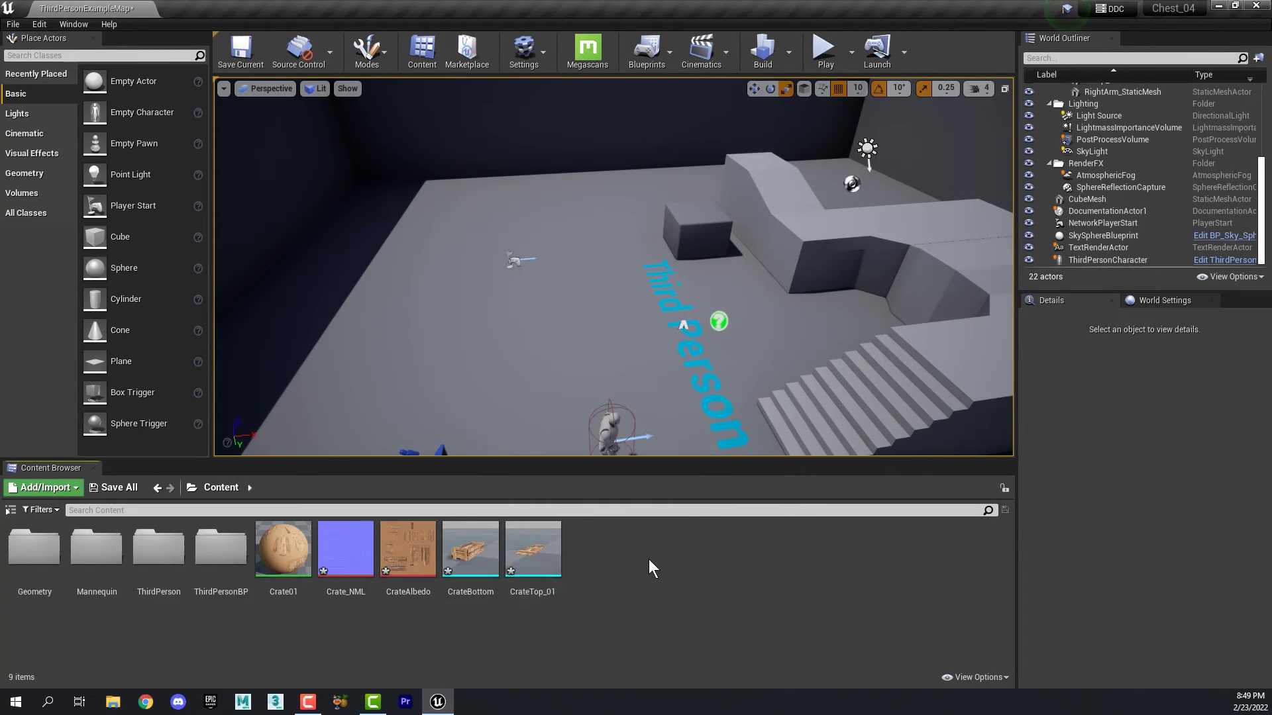
click(470, 550)
ctrl+click(532, 550)
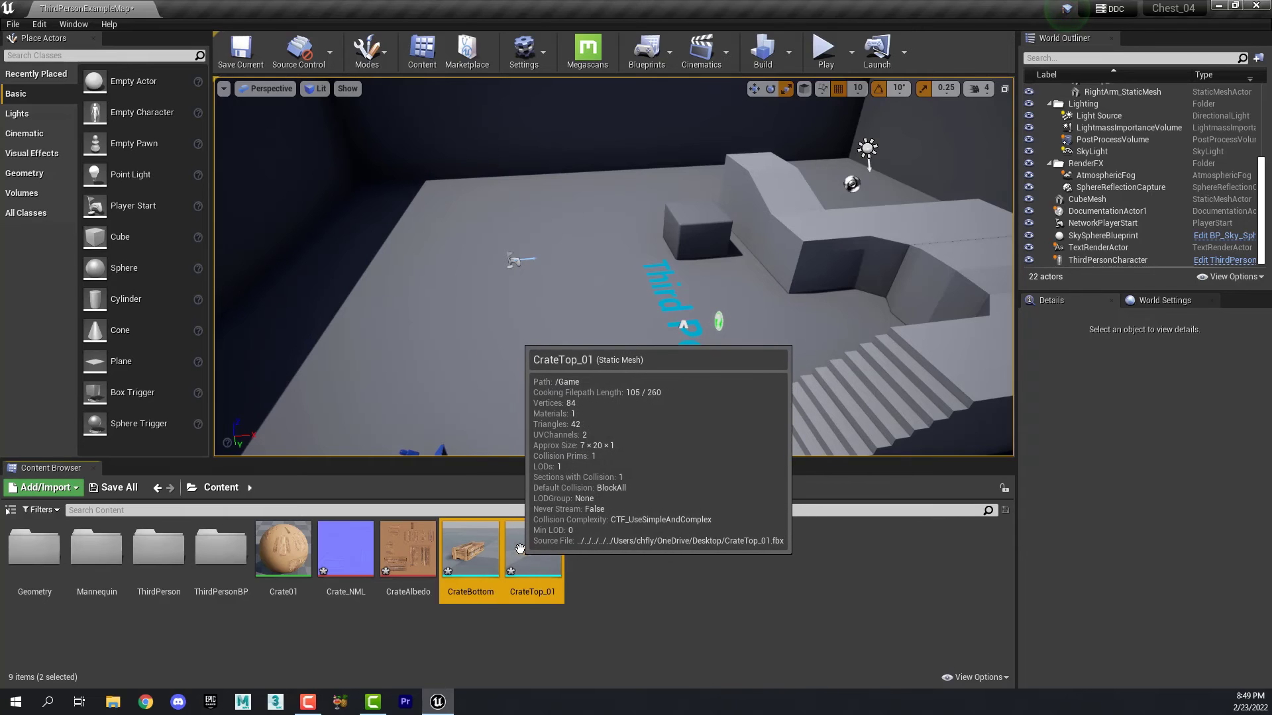
drag(533, 550, 543, 301)
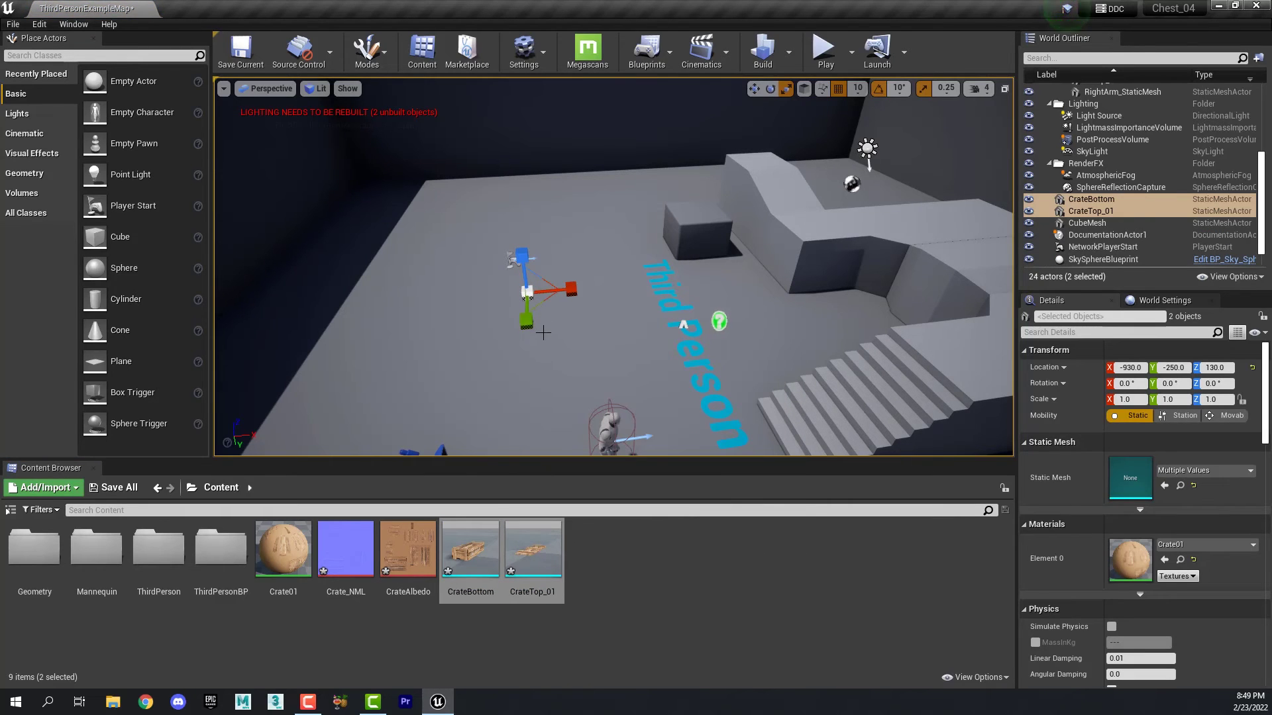
key(f)
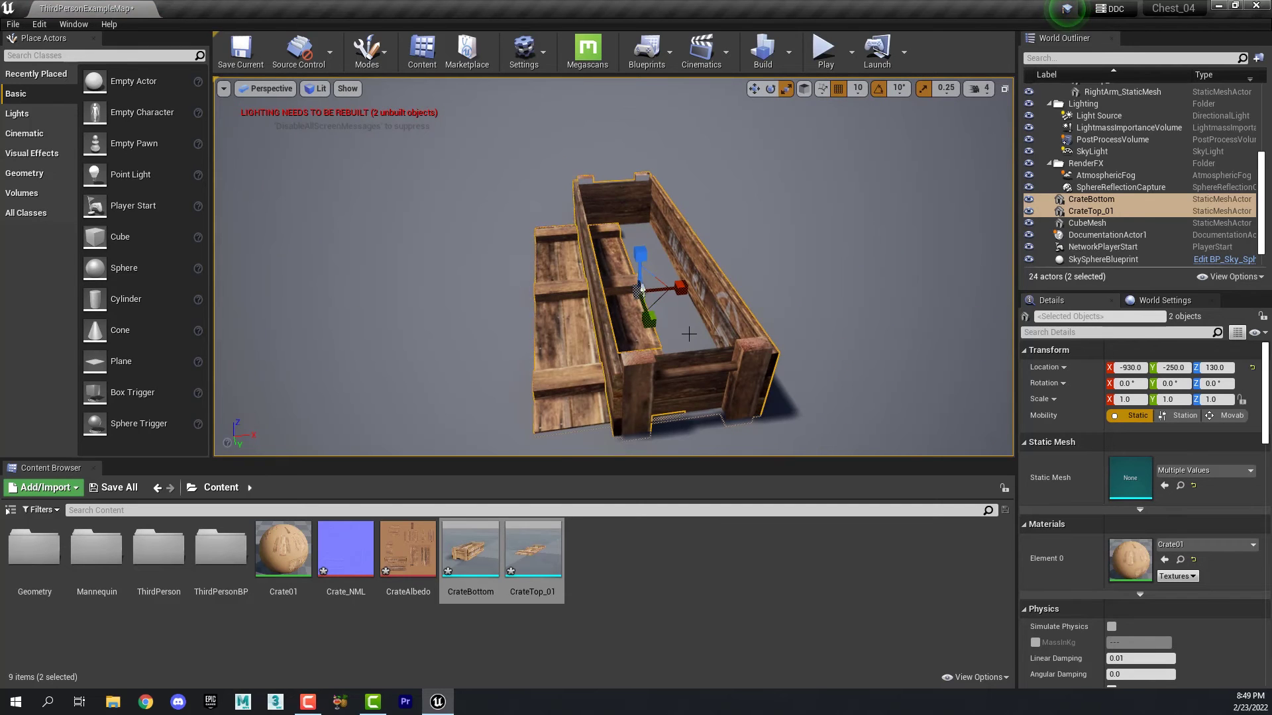
alt+drag(643, 396, 619, 227)
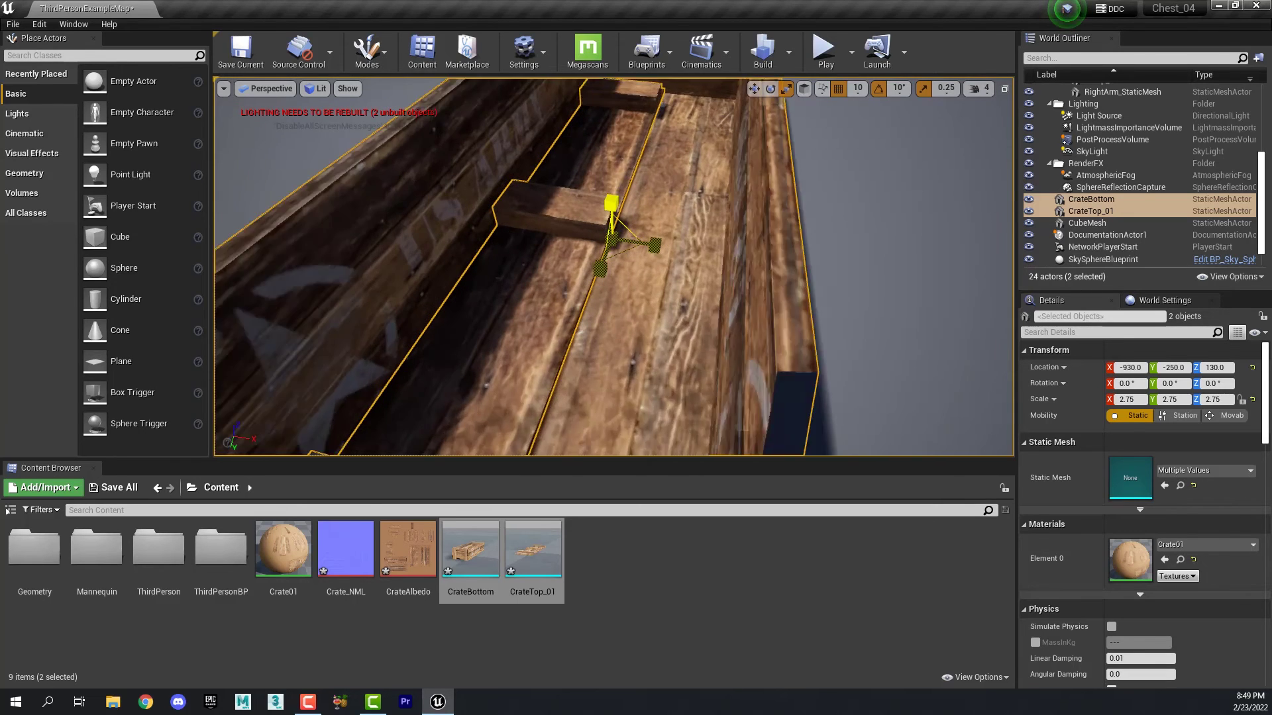
Scale both crate meshes up uniformly to about 9.5.
drag(612, 237, 613, 232)
scroll(614, 259, down, 10)
right_drag(613, 260, 613, 192)
right_drag(562, 388, 562, 417)
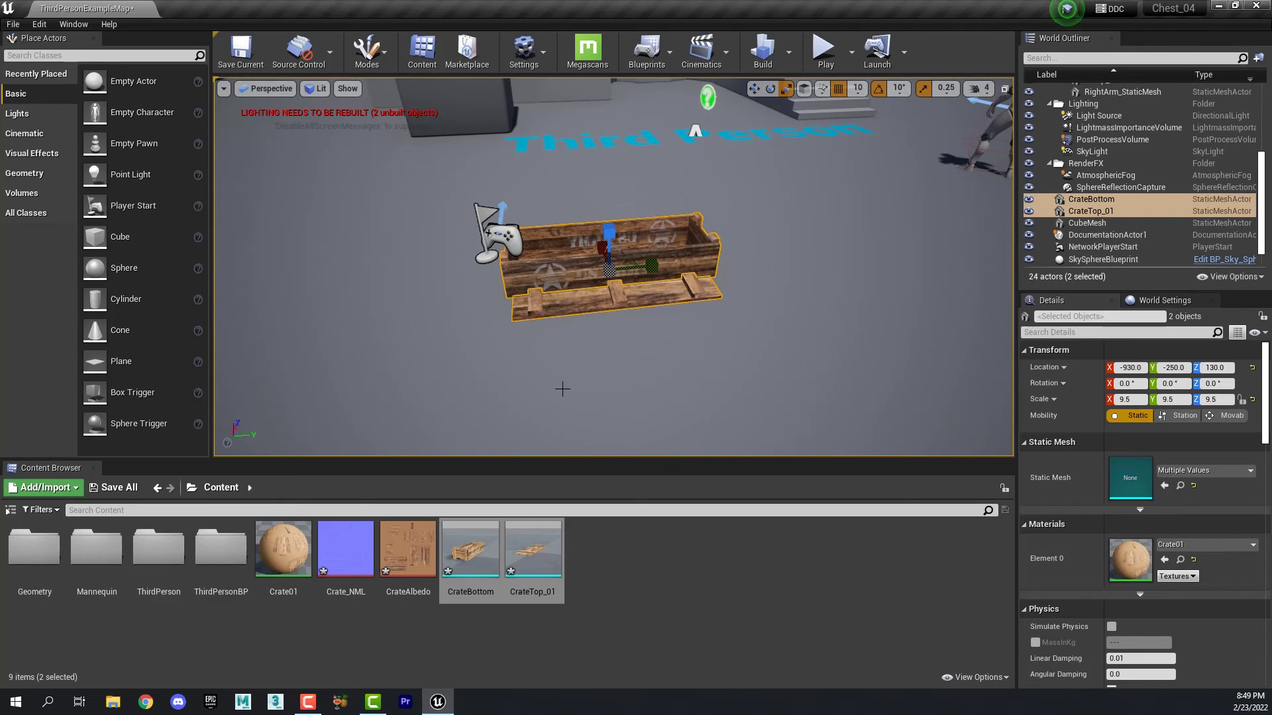
Move the crates beside the player to X -690, Y 250 and scale them to 10.25.
key(w)
drag(652, 265, 980, 245)
key(f)
drag(694, 231, 622, 388)
key(f)
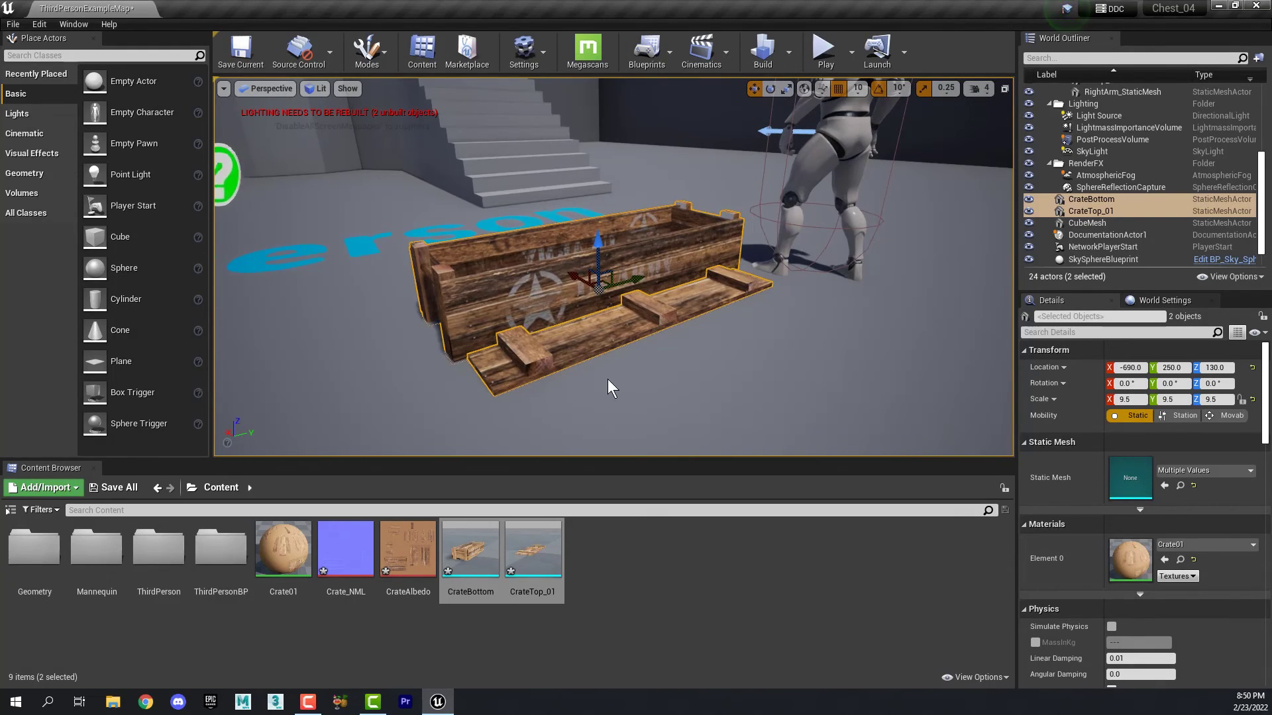
key(r)
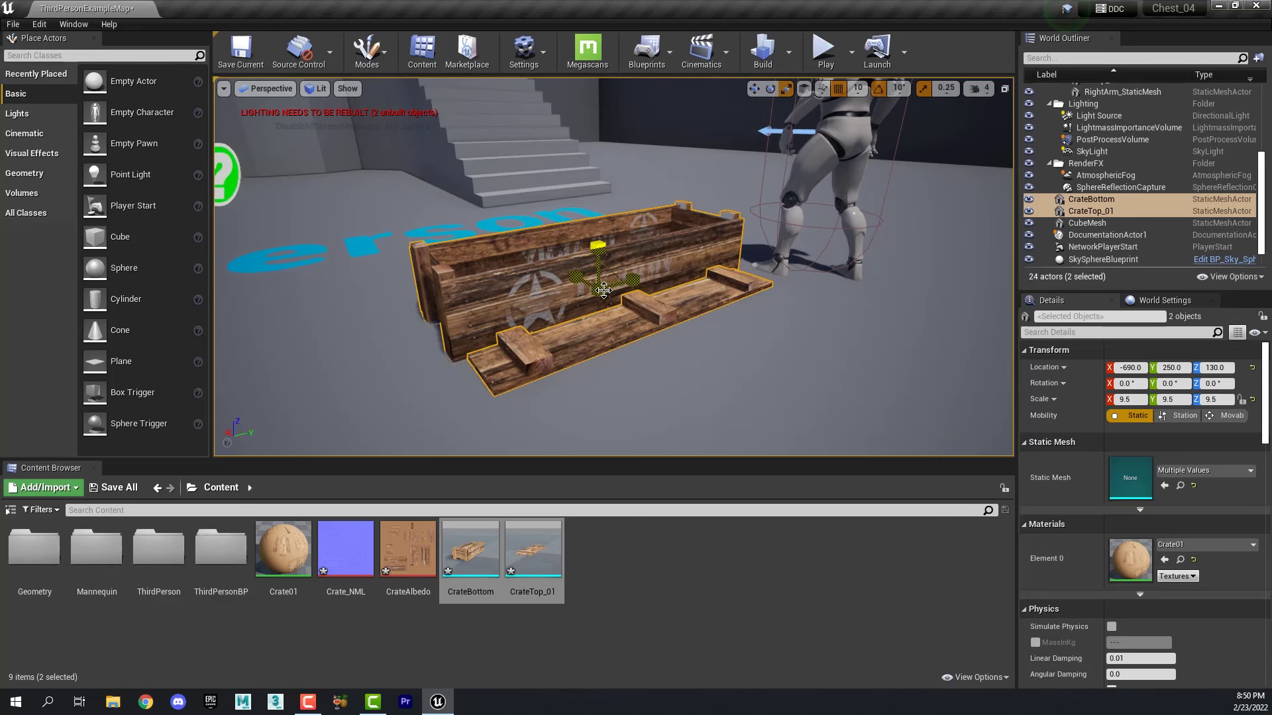
drag(603, 289, 538, 292)
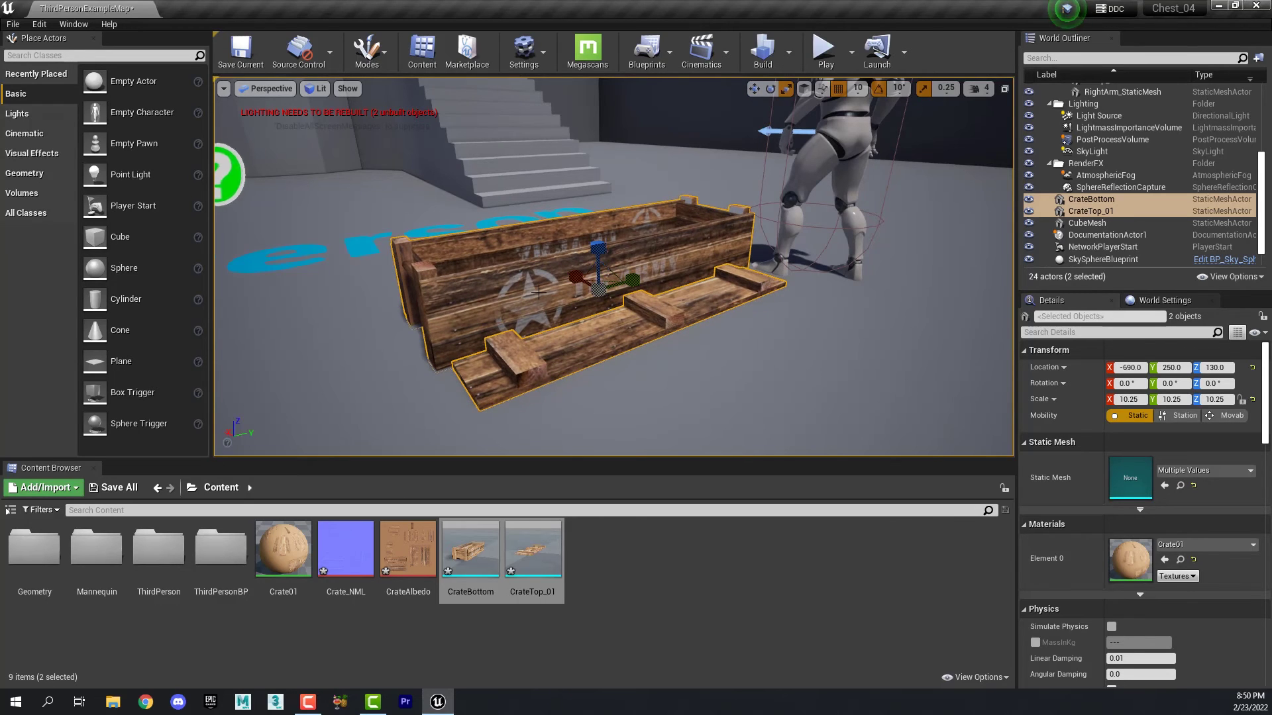
Select the CrateTop_01 lid, raise it above the base, and set position snapping to 1.
click(598, 338)
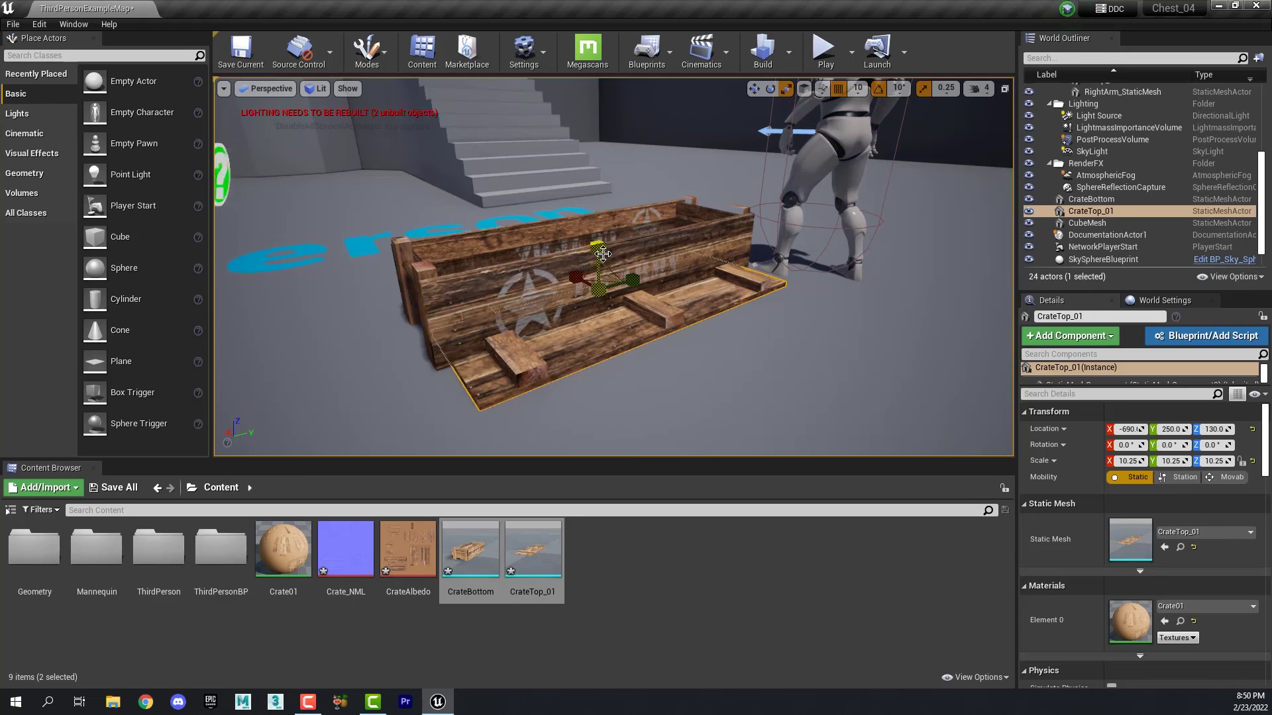
key(w)
drag(598, 250, 596, 172)
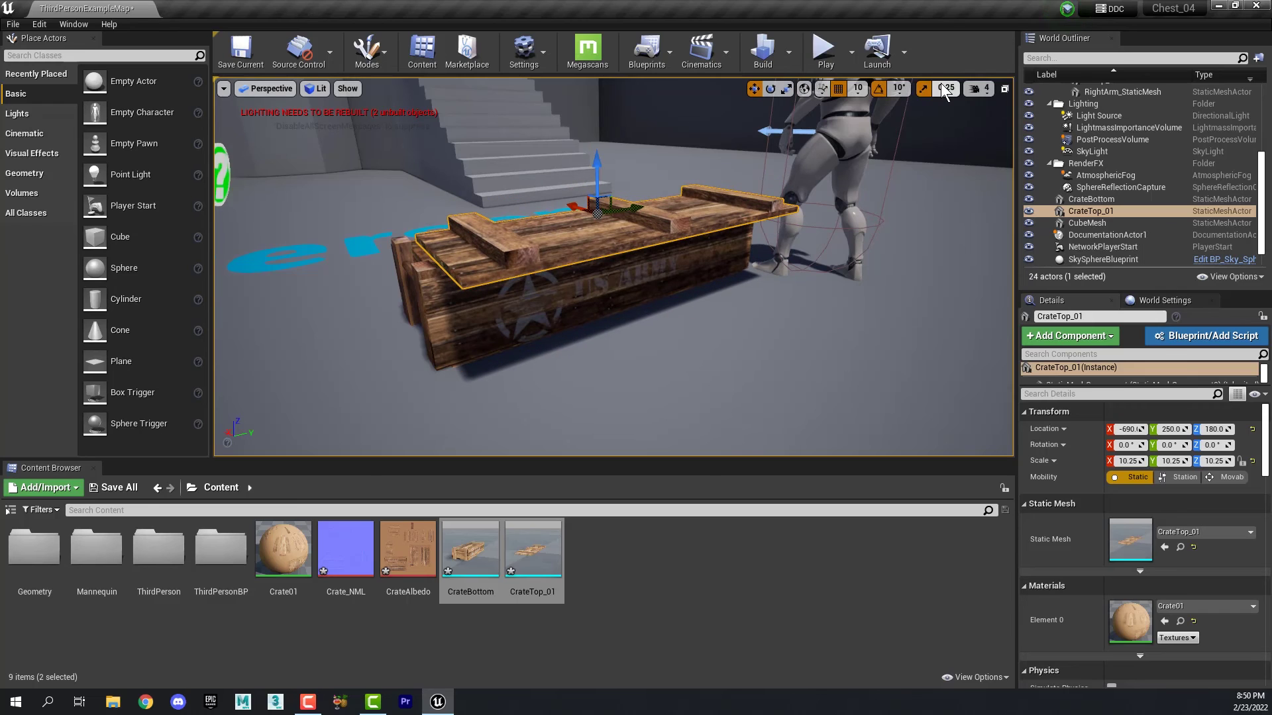
click(857, 89)
click(865, 107)
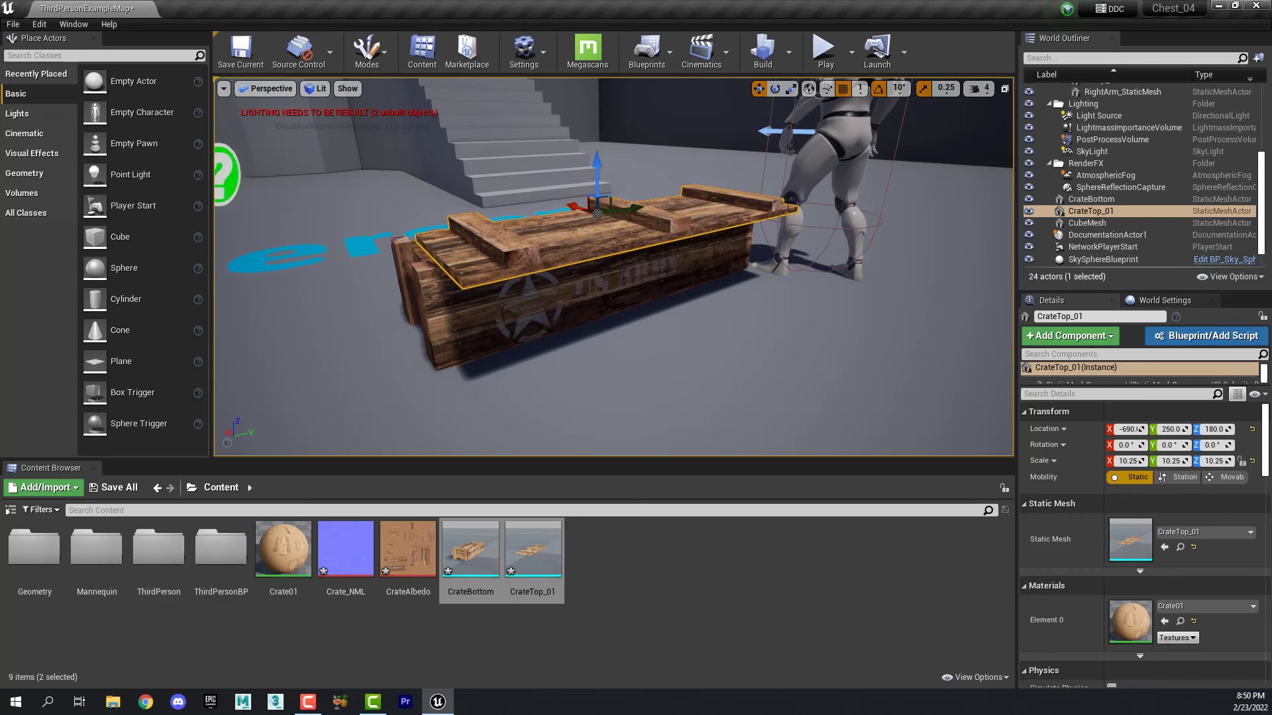
Position the lid flush on the base at -655, 250, 172.1, then re-enable position snapping.
alt+drag(568, 232, 464, 233)
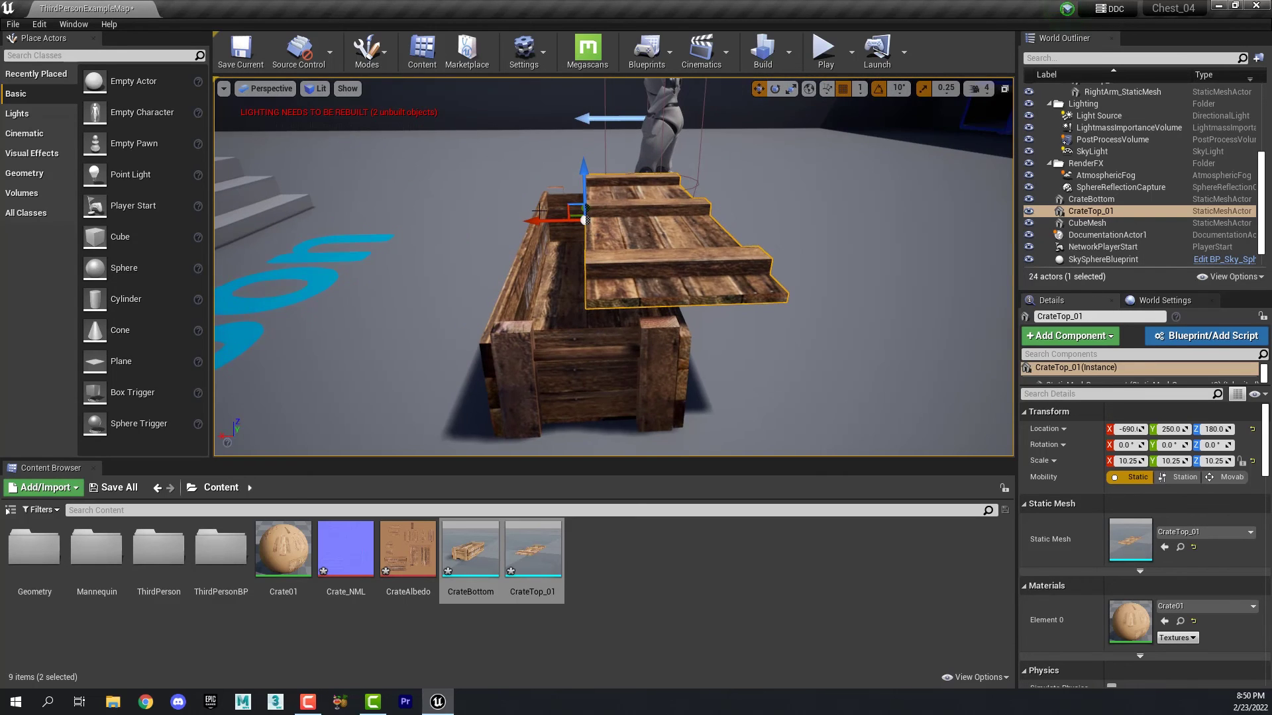
drag(541, 213, 570, 219)
drag(543, 156, 544, 227)
right_drag(524, 229, 610, 321)
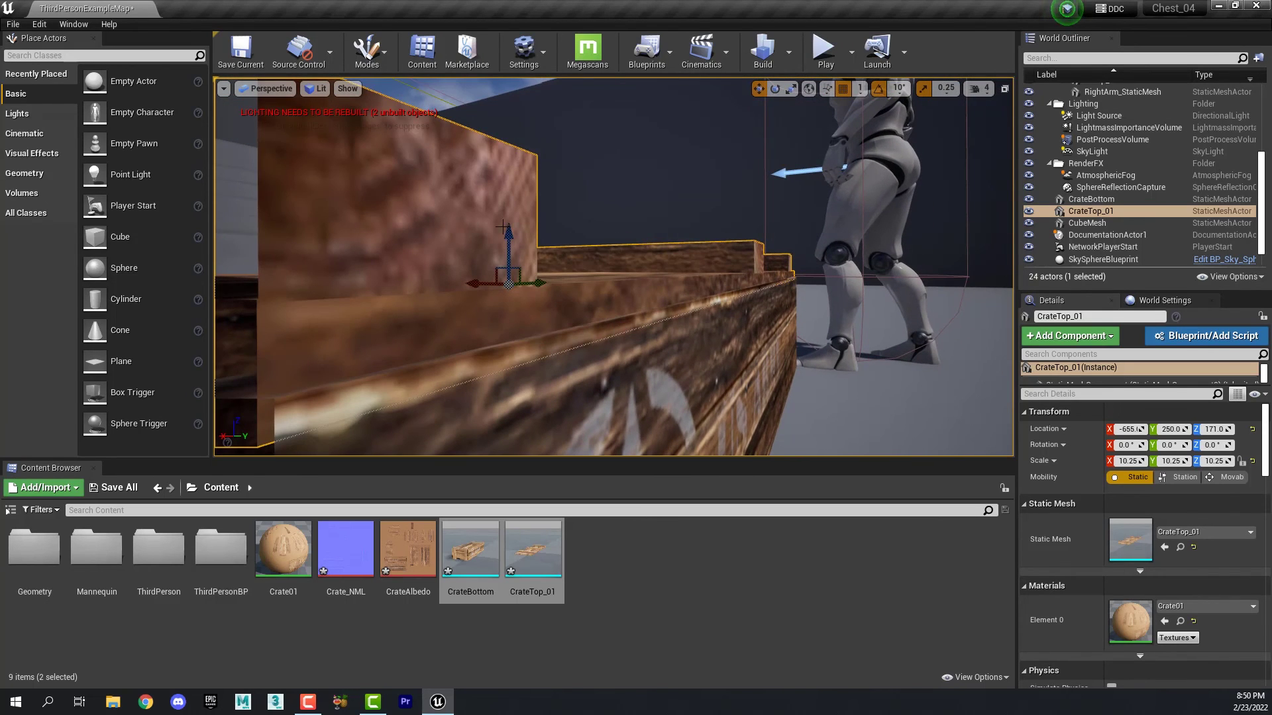
mouse_move(510, 235)
mouse_down()
mouse_move(511, 218)
mouse_move(512, 230)
mouse_up()
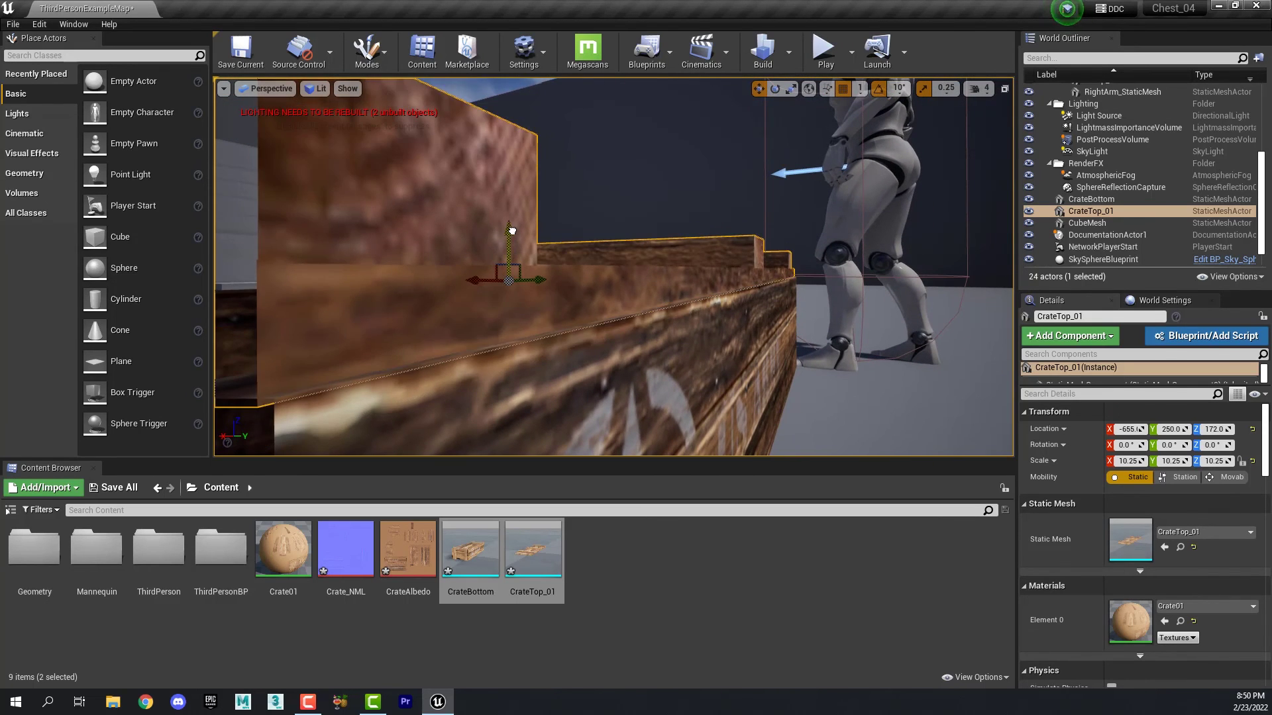
right_drag(515, 229, 524, 238)
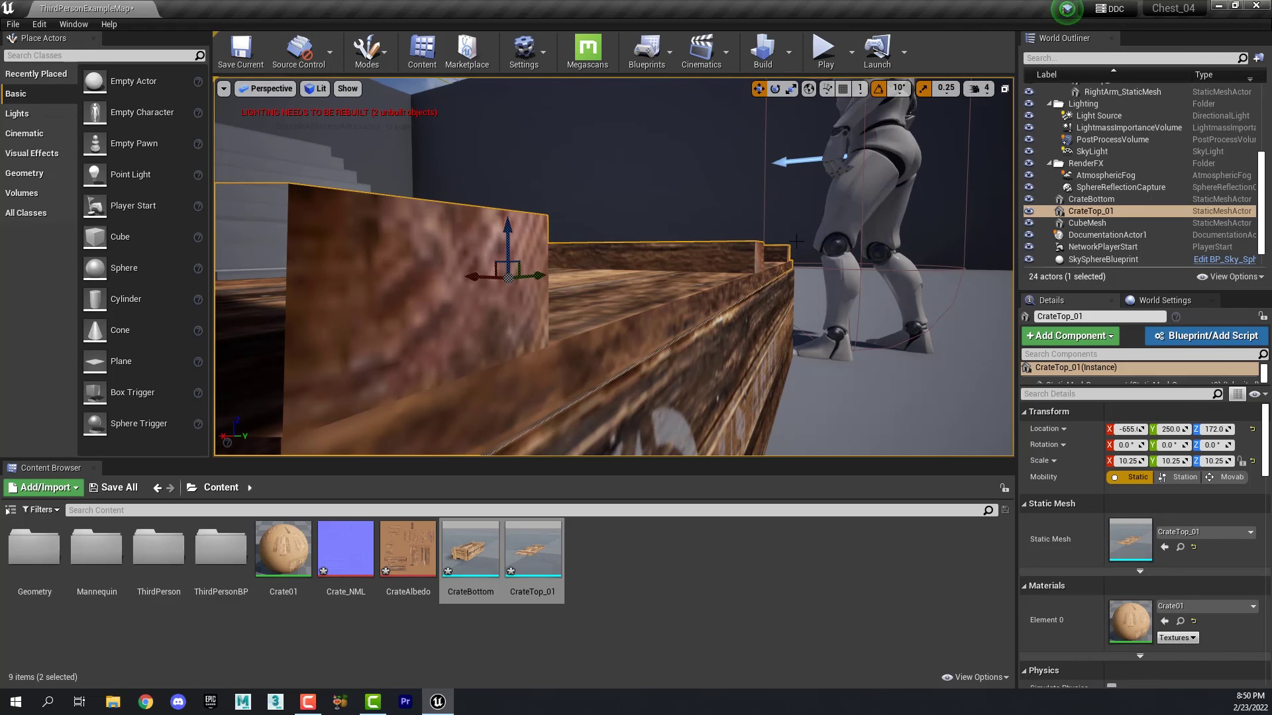
alt+drag(687, 326, 580, 304)
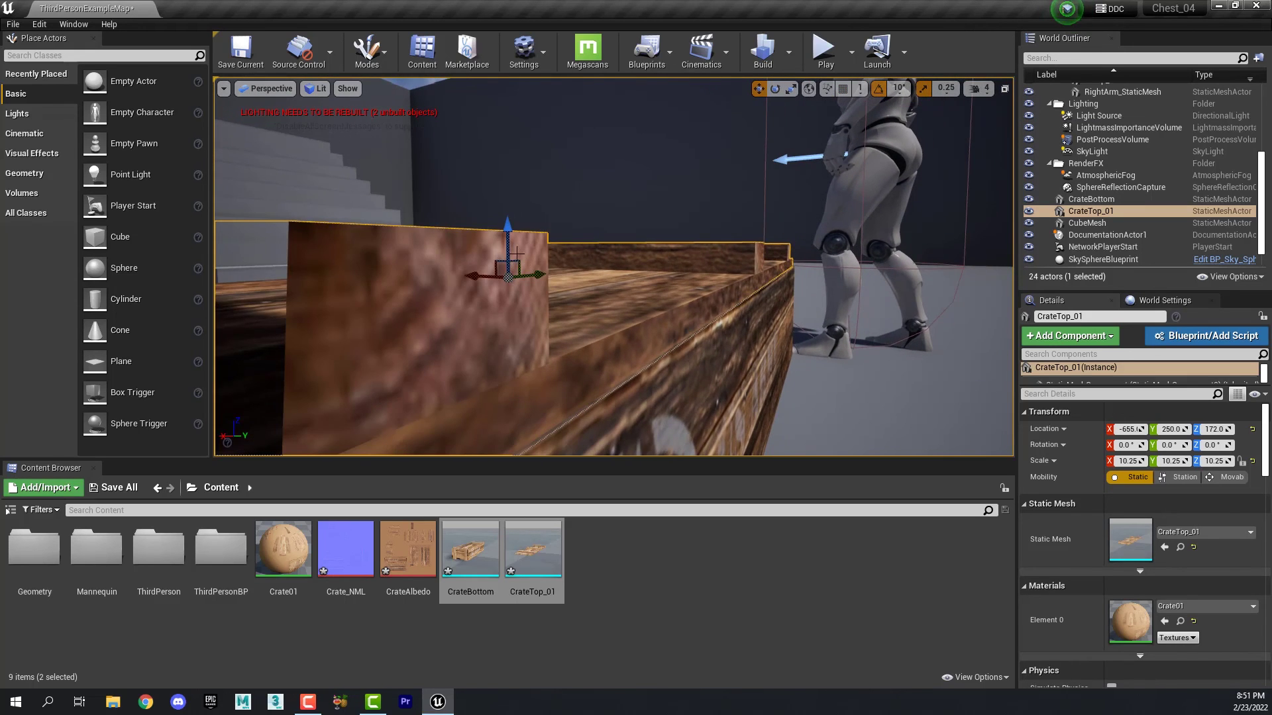
drag(511, 244, 521, 244)
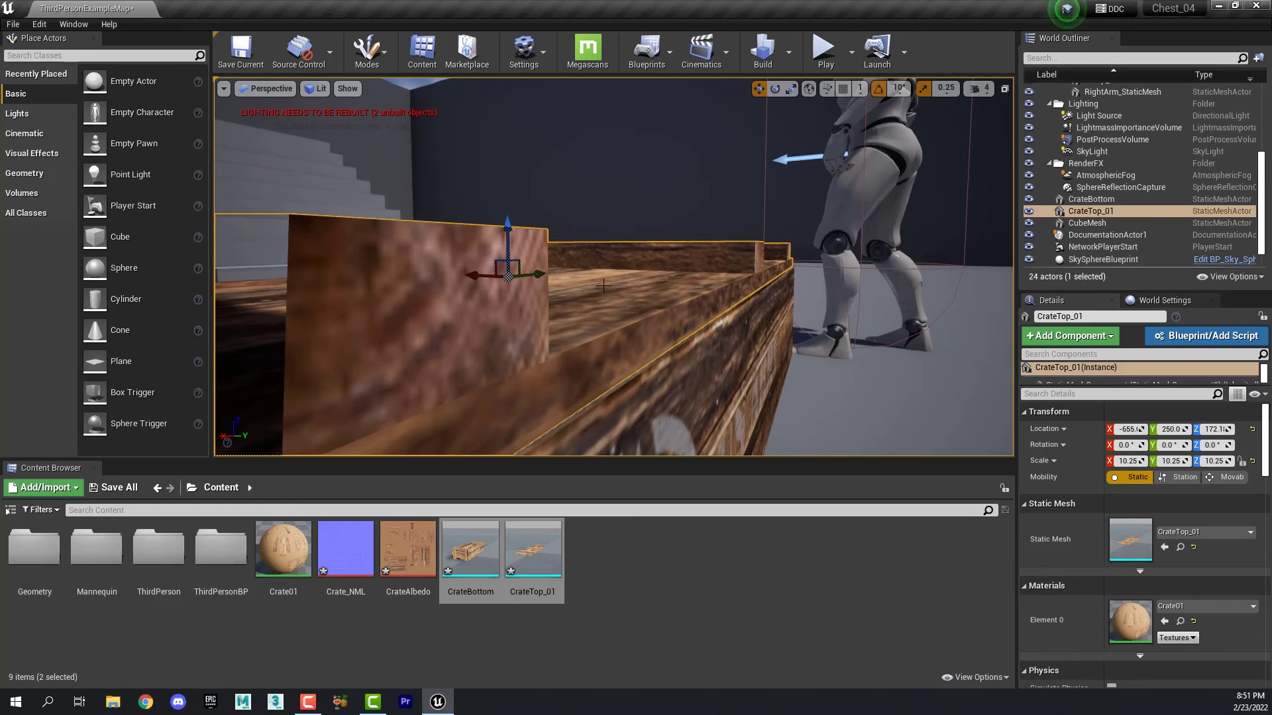
alt+drag(603, 285, 855, 104)
click(842, 89)
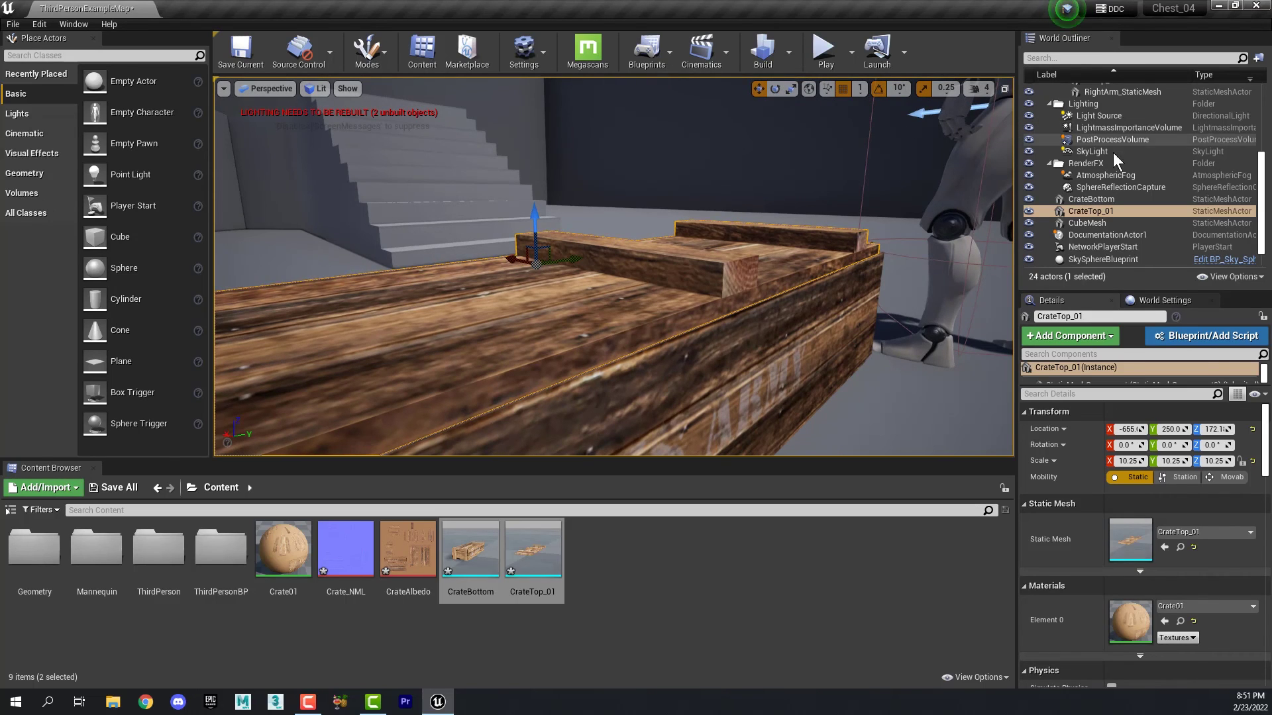
Set both the Light Source and SkyLight mobility to Movable in the Details panel.
scroll(1168, 146, up, 5)
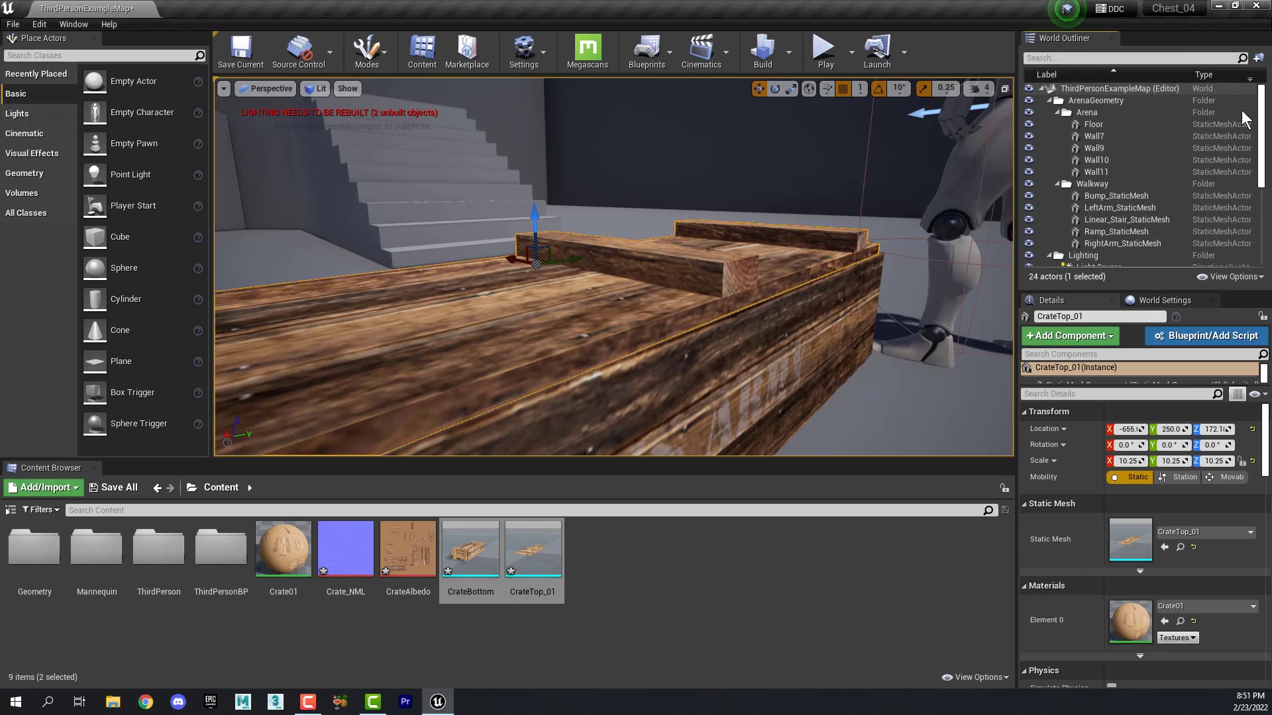
click(1049, 100)
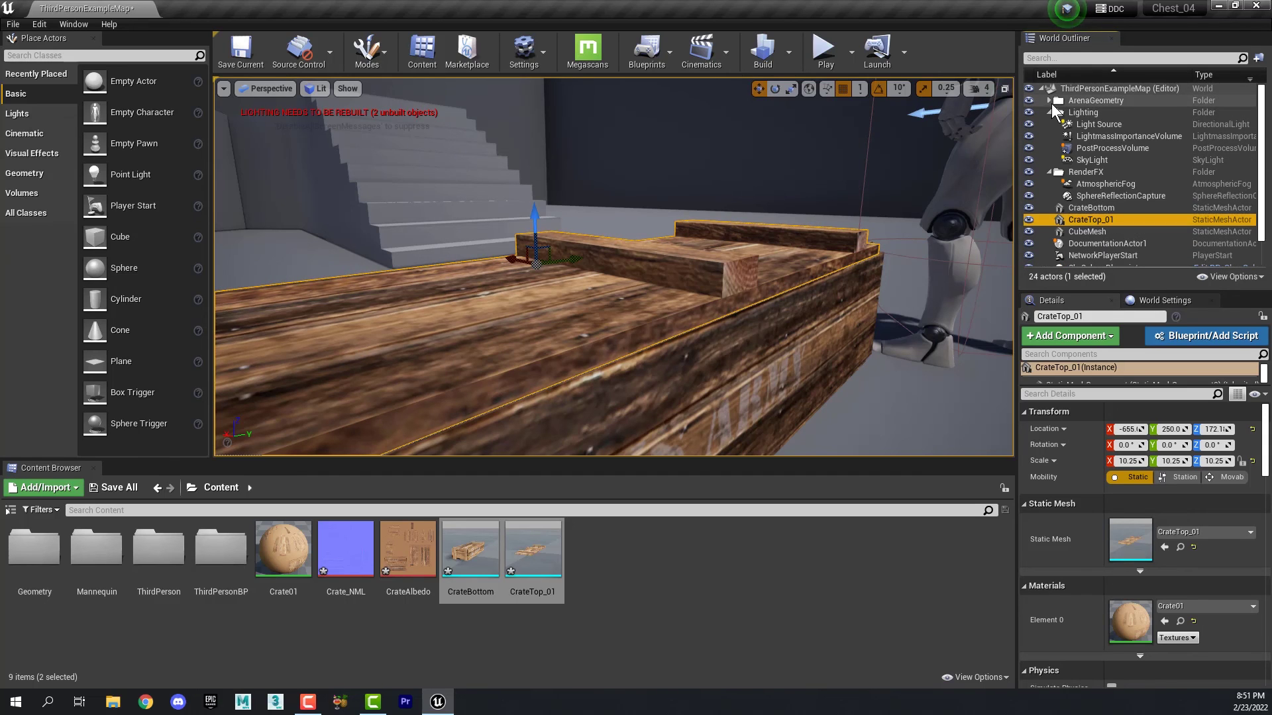
click(1099, 124)
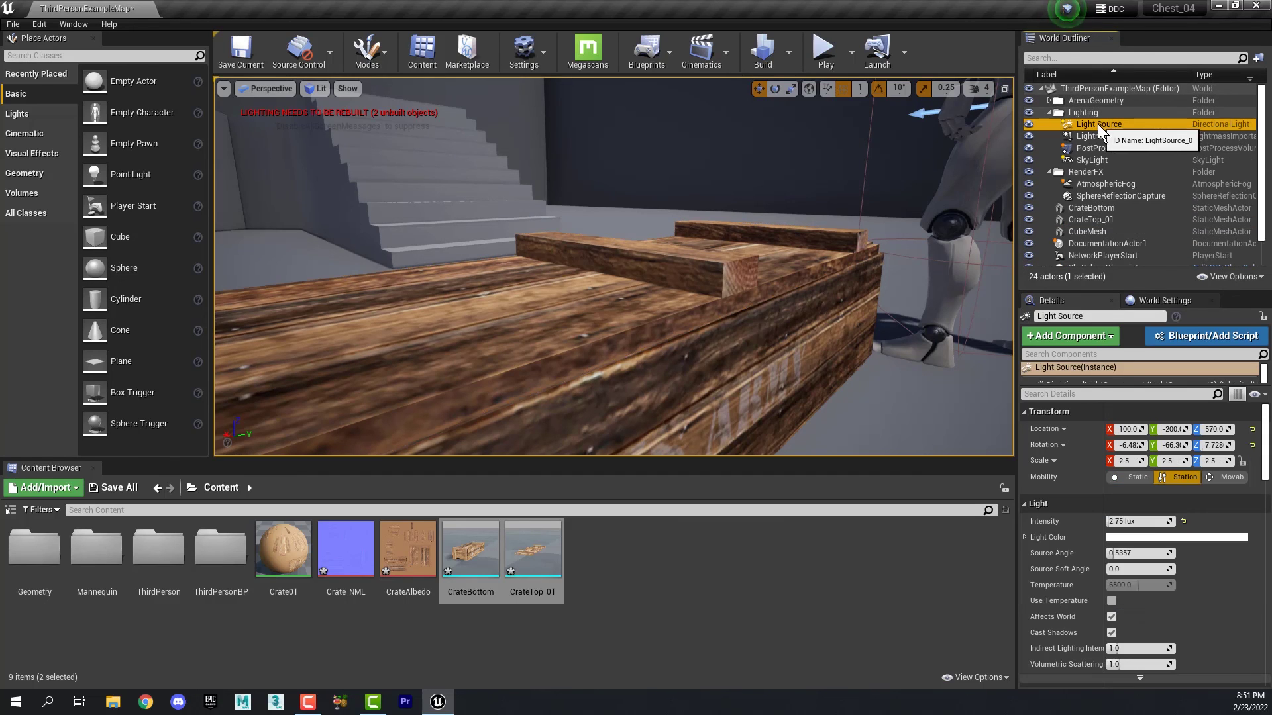
click(1225, 472)
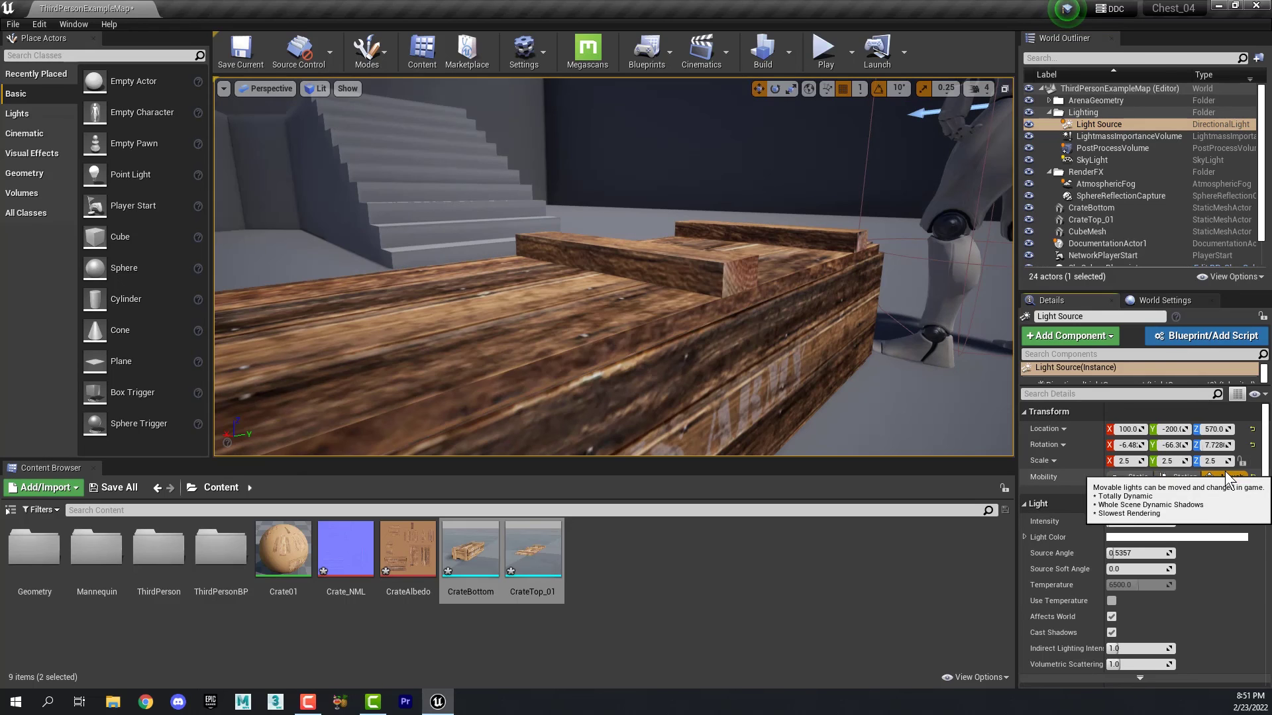
click(1114, 160)
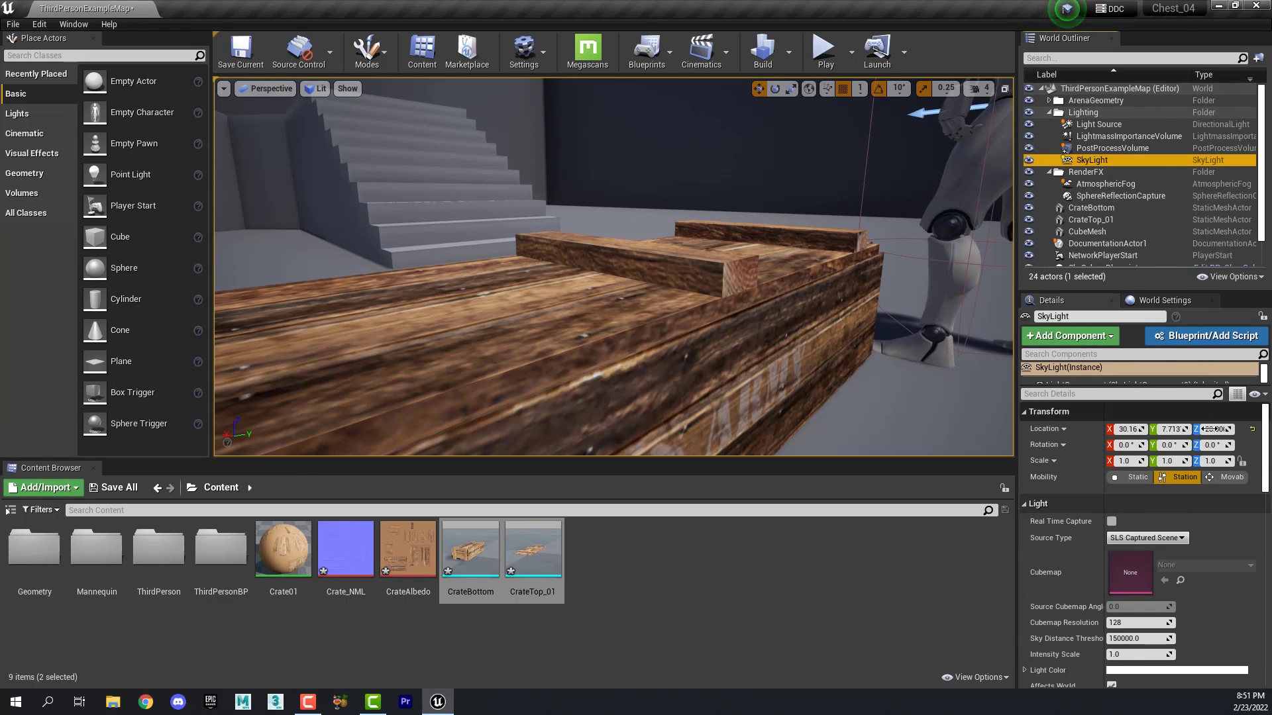
click(1225, 476)
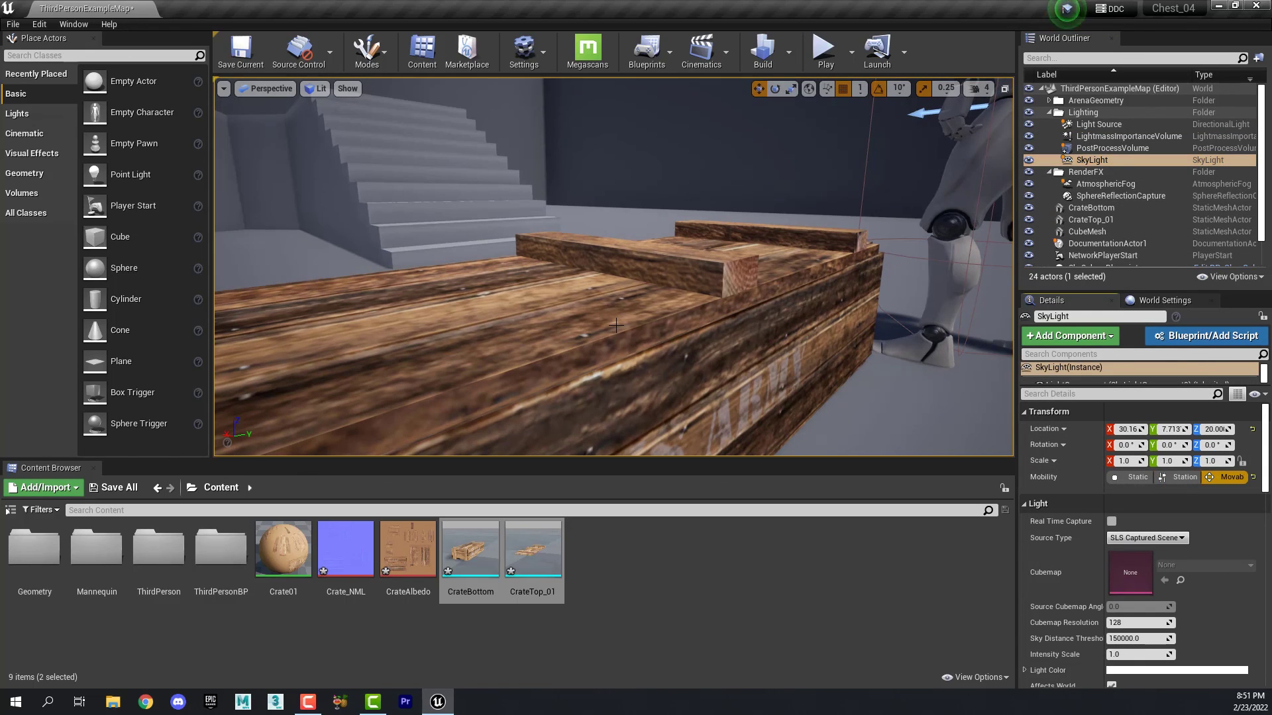
Playtest the level, walking the character beside the crate, then stop back to the editor.
key(alt+p)
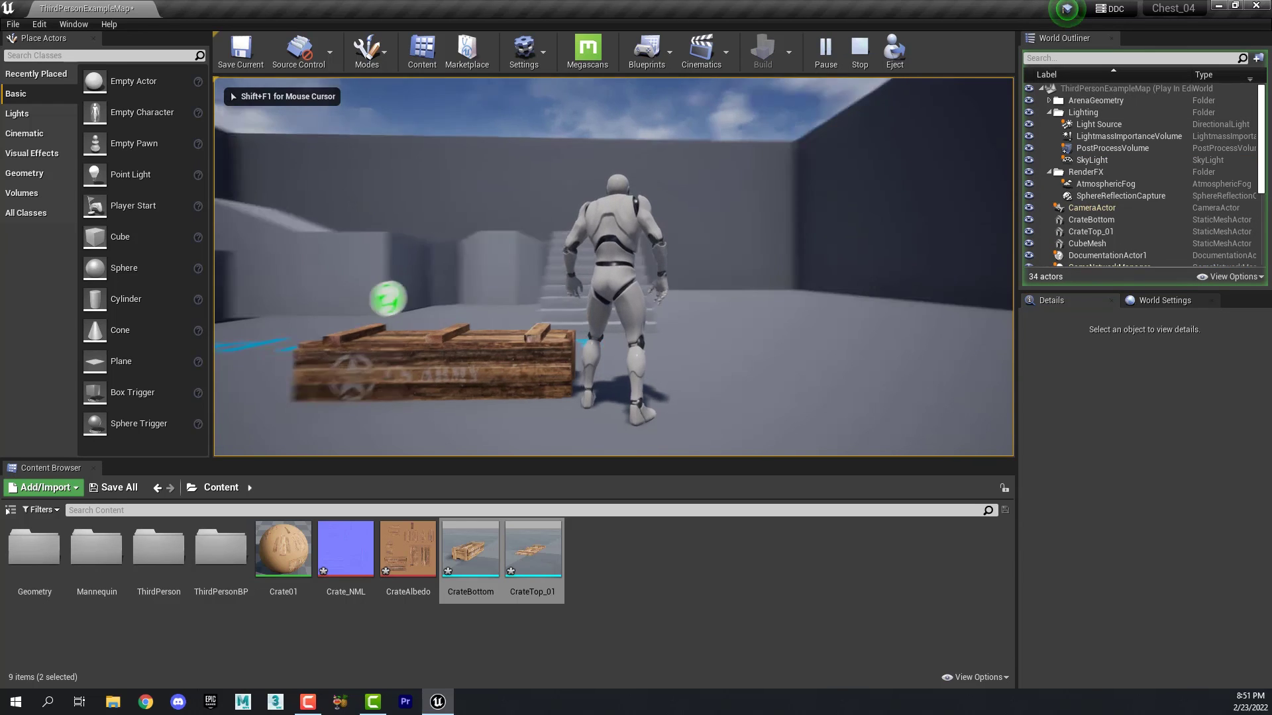
key(a)
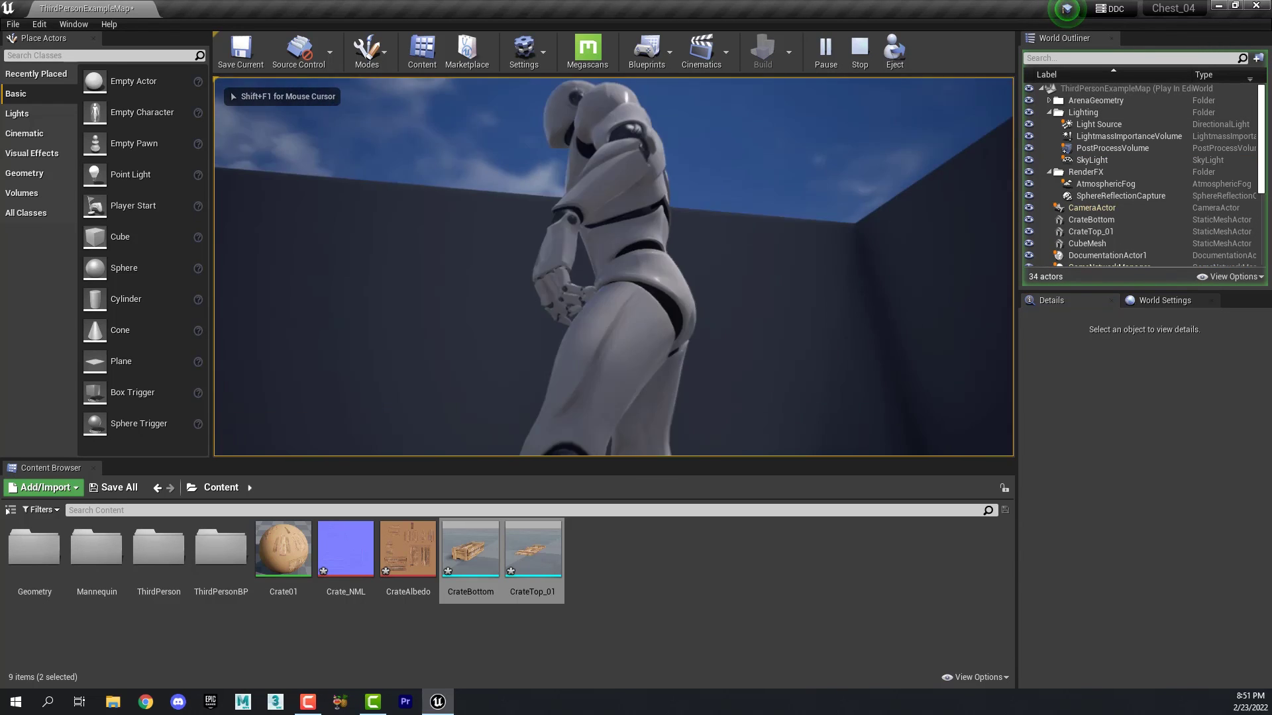
key(Escape)
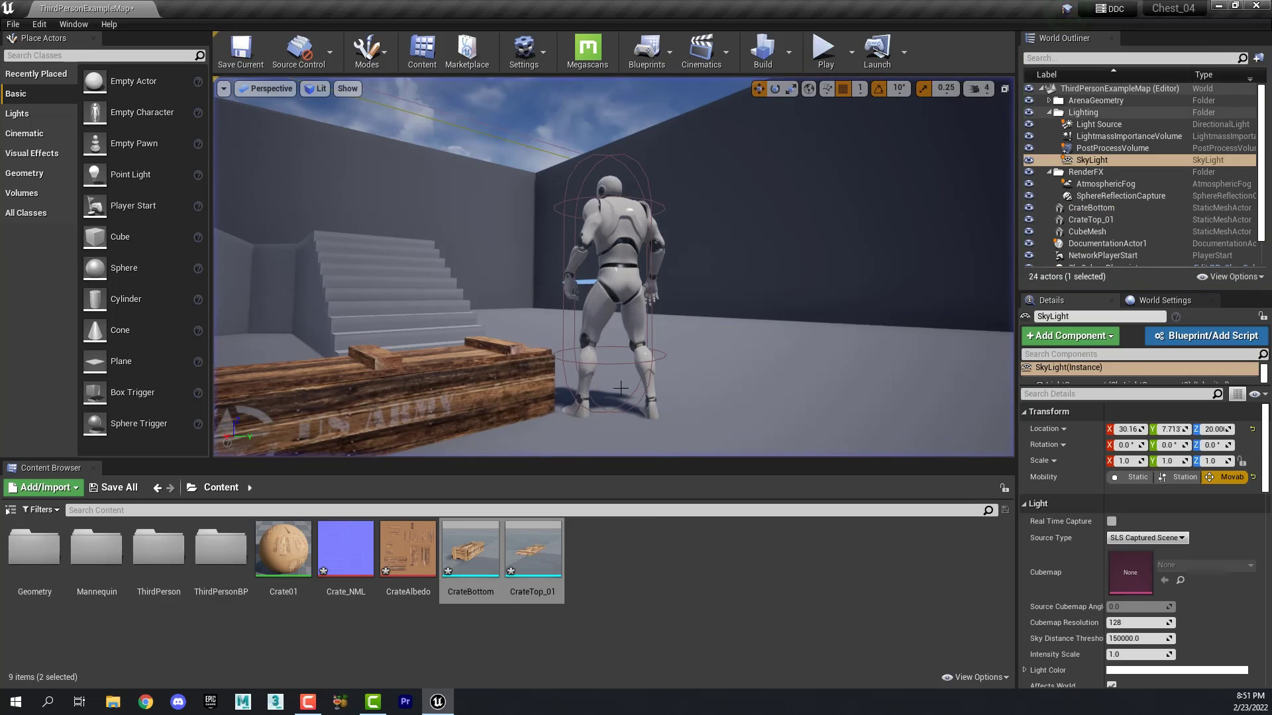
Select CrateBottom and CrateTop_01 together, framing and orbiting to inspect the assembled crate.
click(553, 412)
key(f)
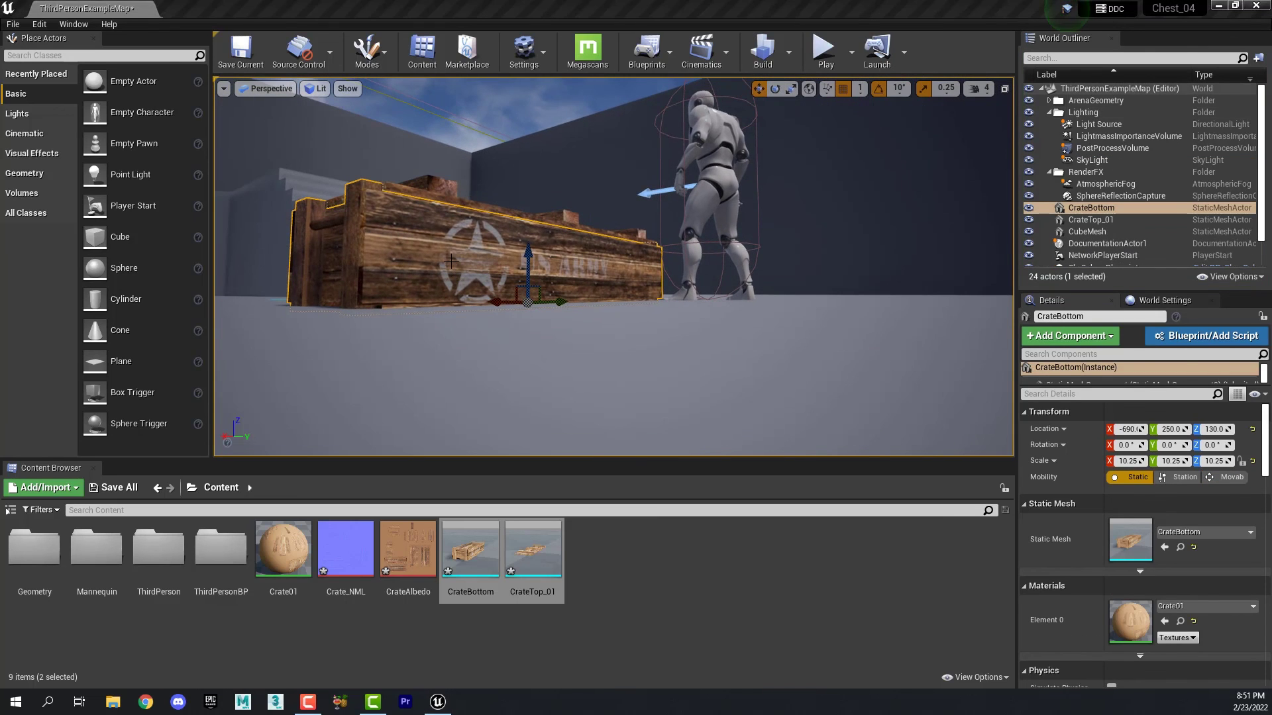
scroll(450, 261, up, 5)
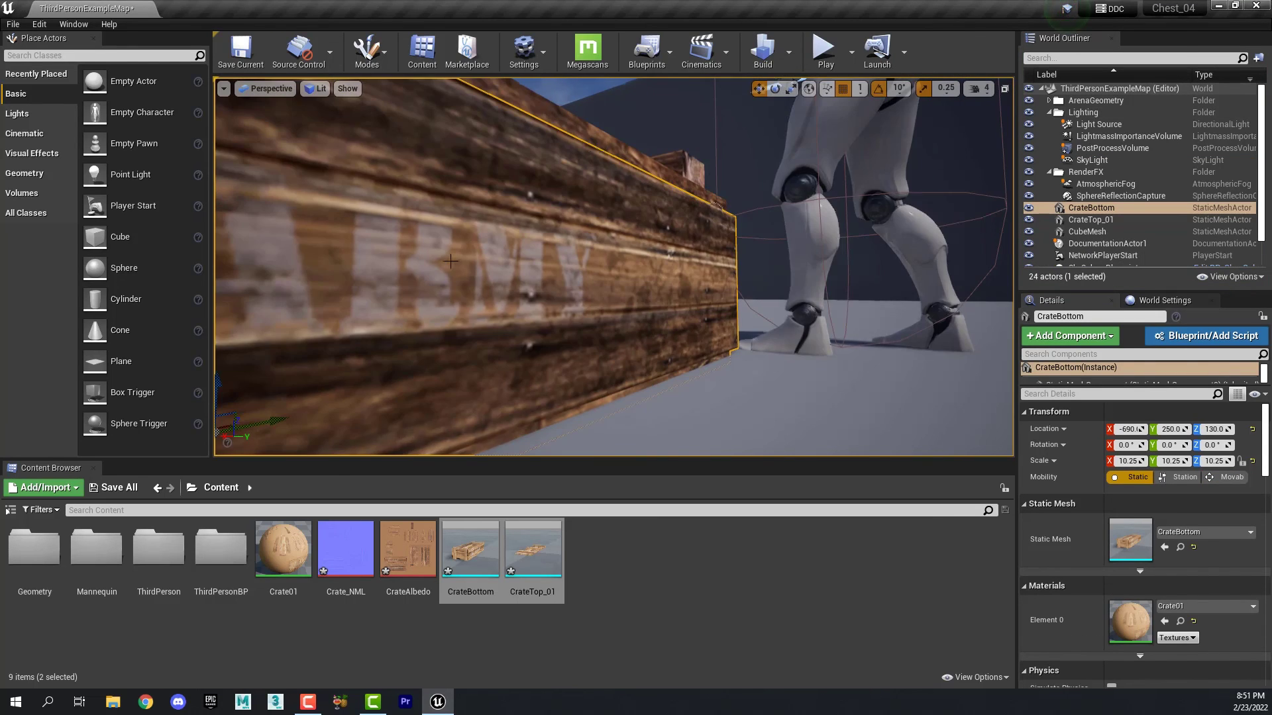
ctrl+click(584, 131)
right_drag(584, 131, 569, 135)
right_drag(343, 169, 343, 177)
right_drag(618, 256, 618, 256)
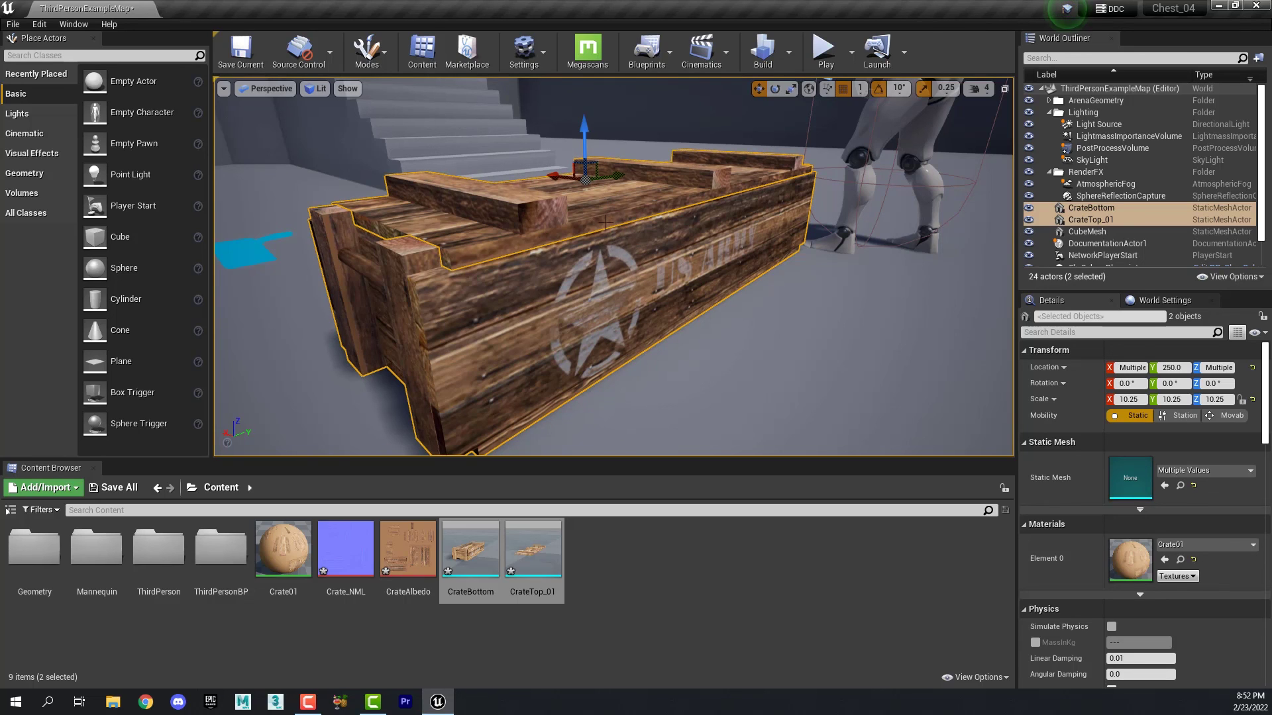
right_drag(621, 256, 622, 256)
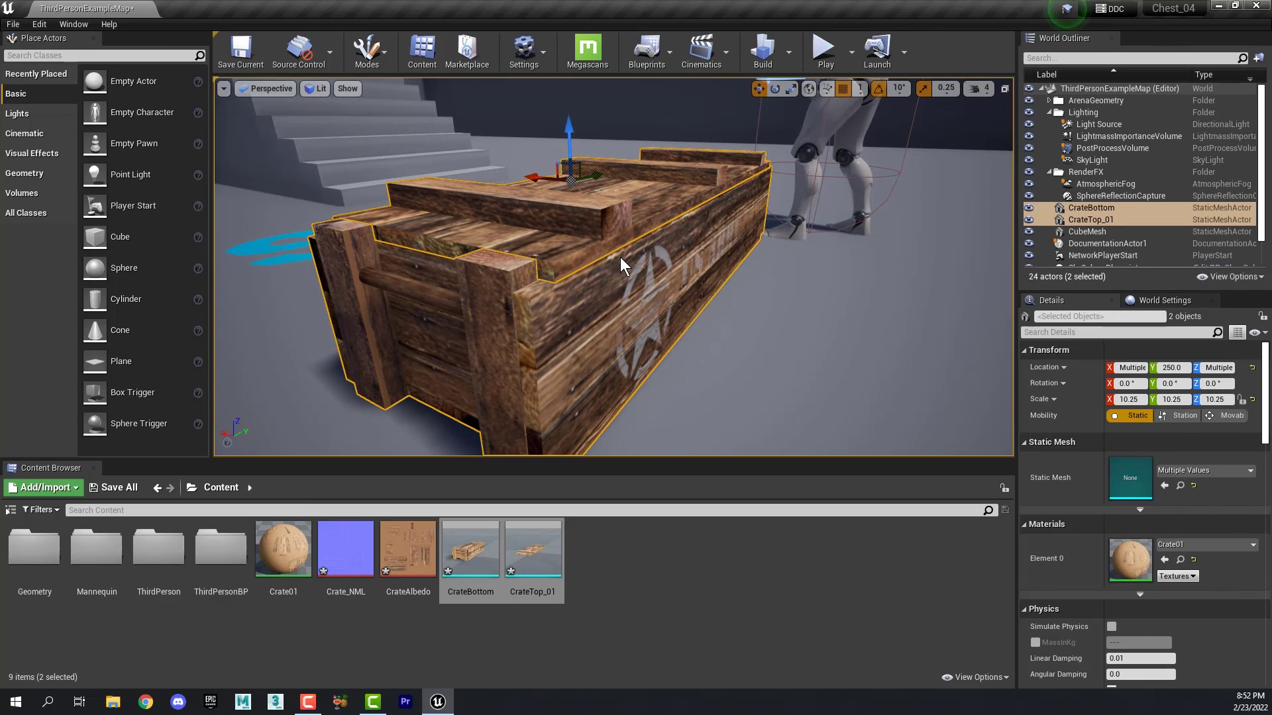